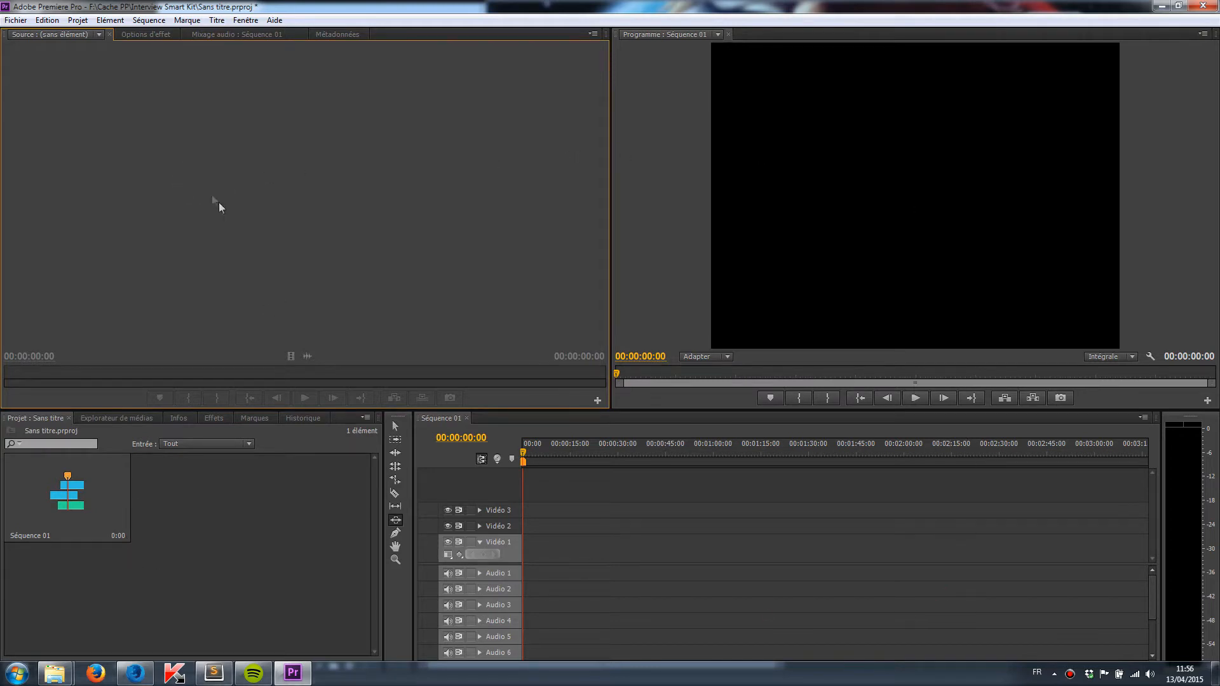
- Import all four cat videos from the Vidéos PP folder into the project
mouse_move(54, 673)
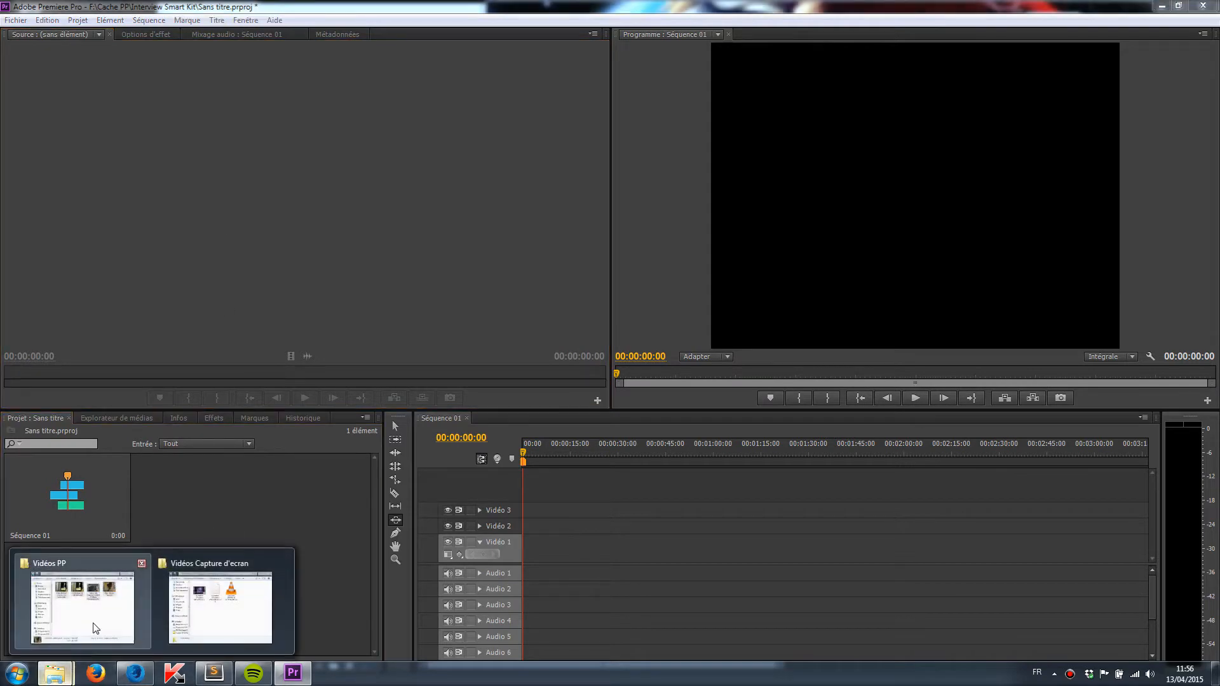
left_click(82, 639)
left_click(896, 315)
left_click_drag(914, 324, 216, 529)
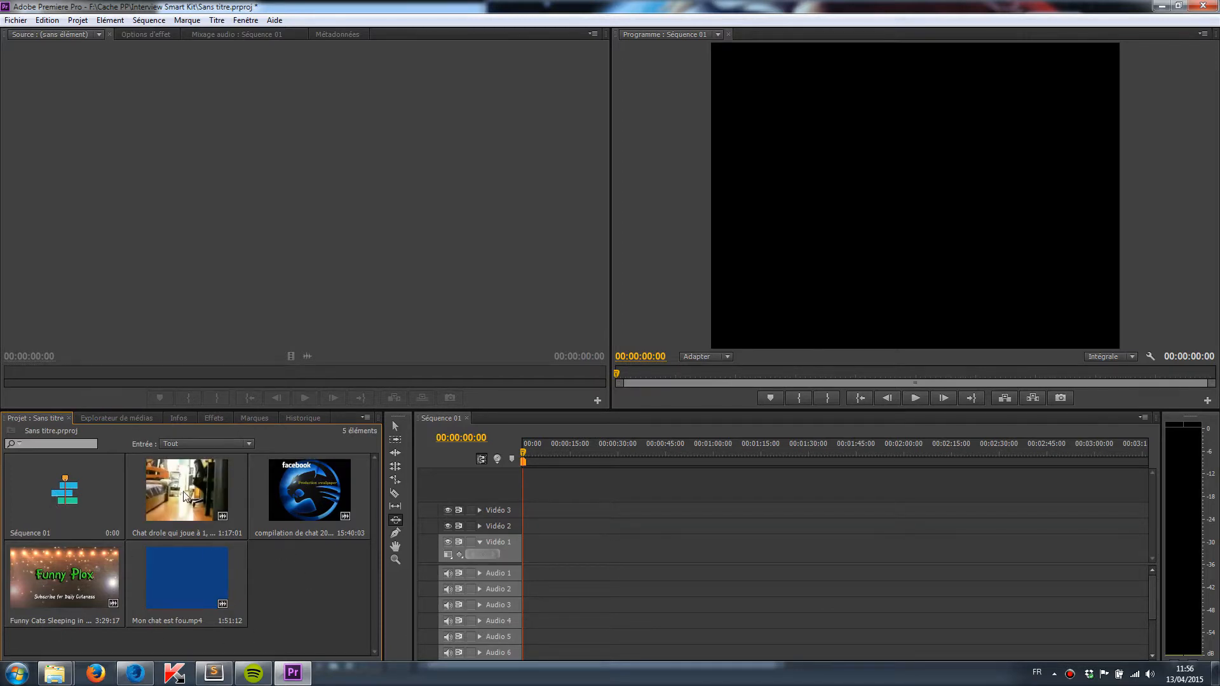
- Mark Chat drole qui joue à 1, 2, 3 soleil.mp4 from 00:00:13:23 to 00:00:19:16 and place the excerpt at the start of Vidéo 1
left_click_drag(184, 504, 204, 325)
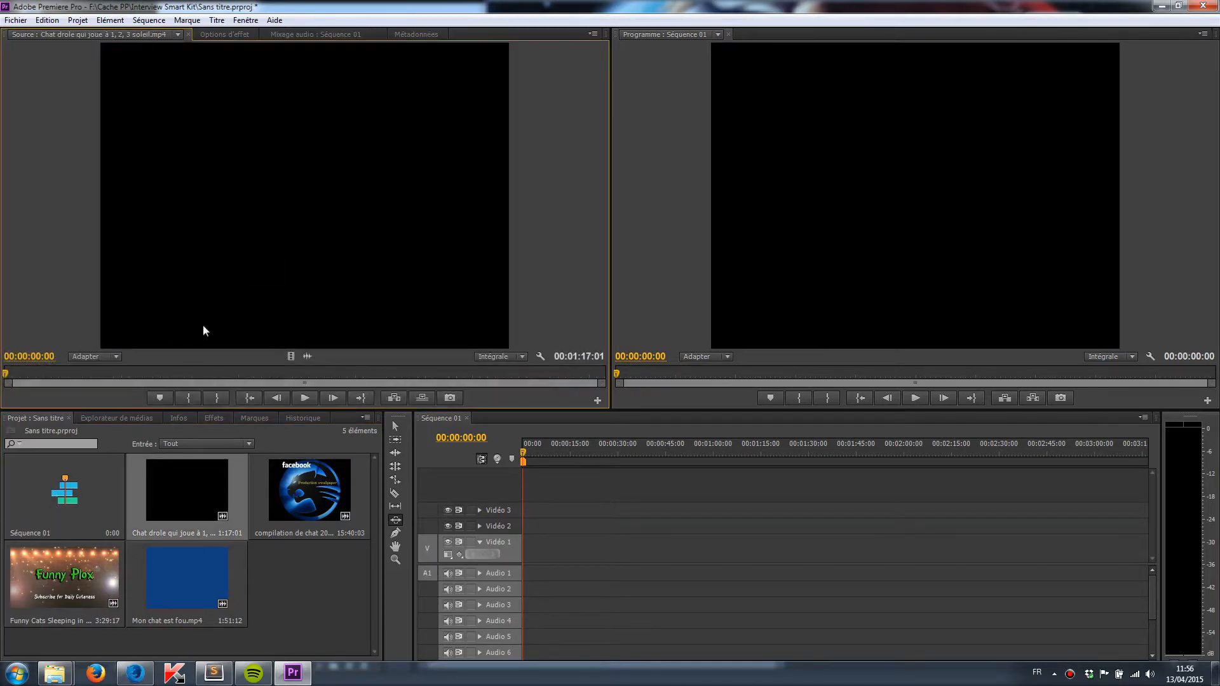
left_click(113, 375)
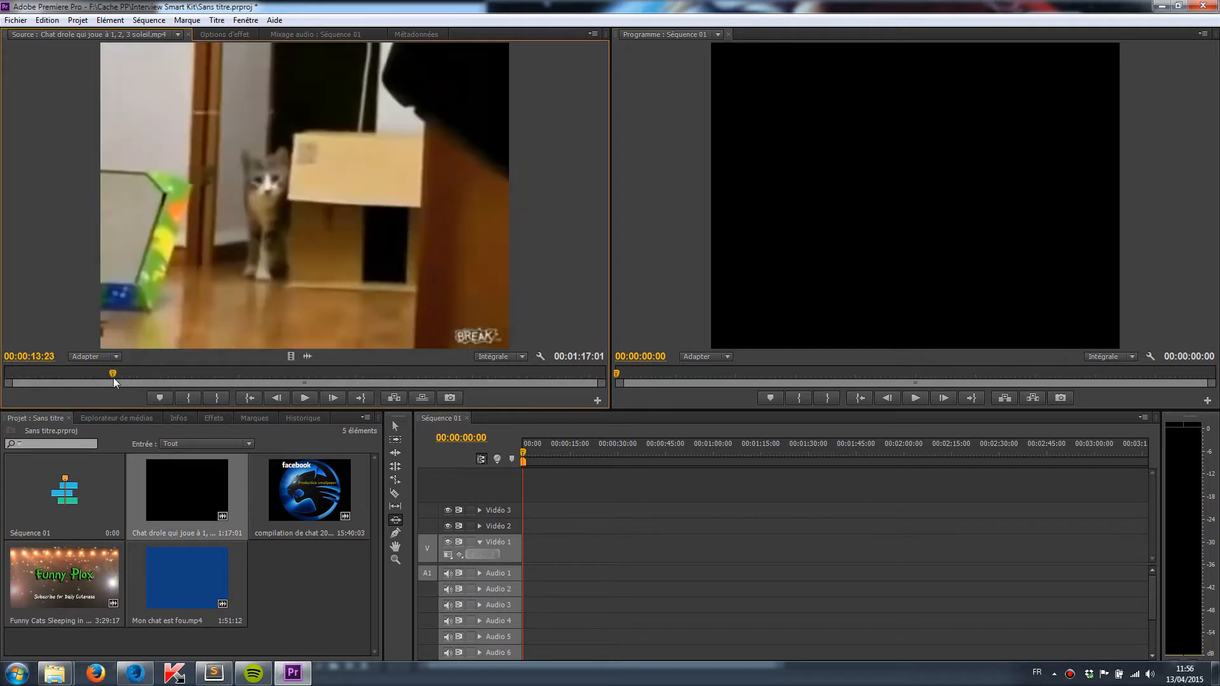
left_click(187, 397)
left_click(157, 373)
left_click(217, 398)
left_click_drag(160, 314, 527, 562)
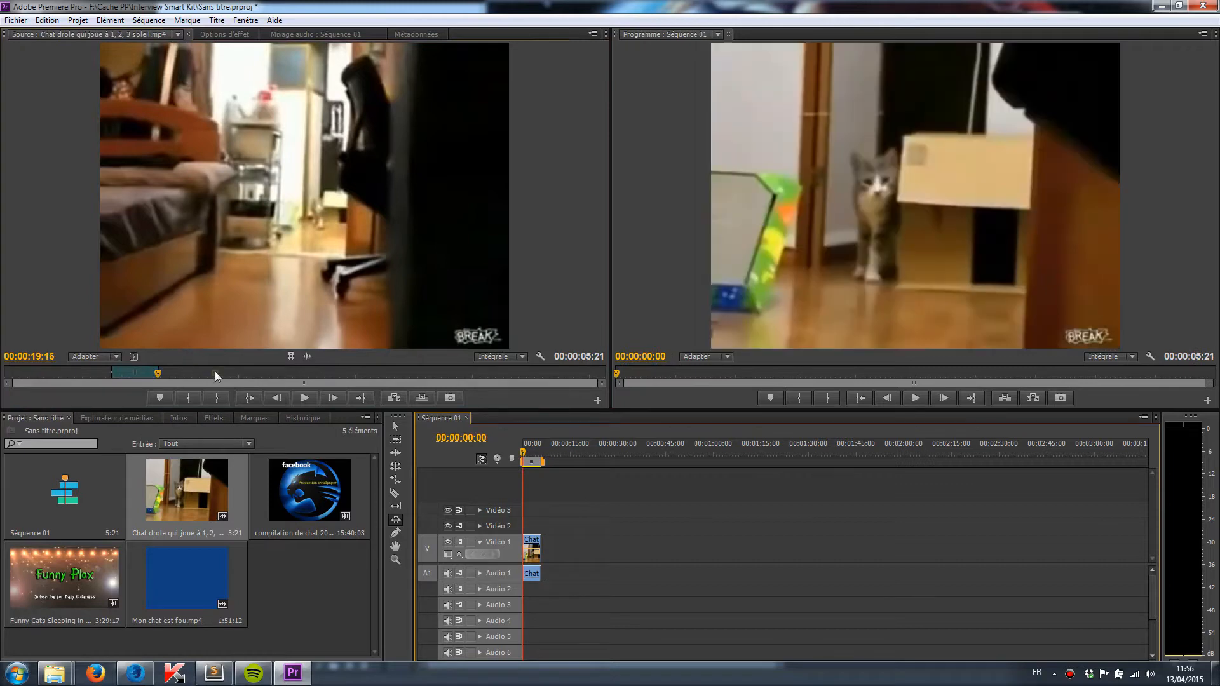
- Mark a second Chat drole excerpt lasting 00:00:04:05 and ending at 00:00:31:03, and place it directly after the first on Vidéo 1
left_click(215, 373)
left_click(187, 398)
left_click(245, 372)
left_click(216, 398)
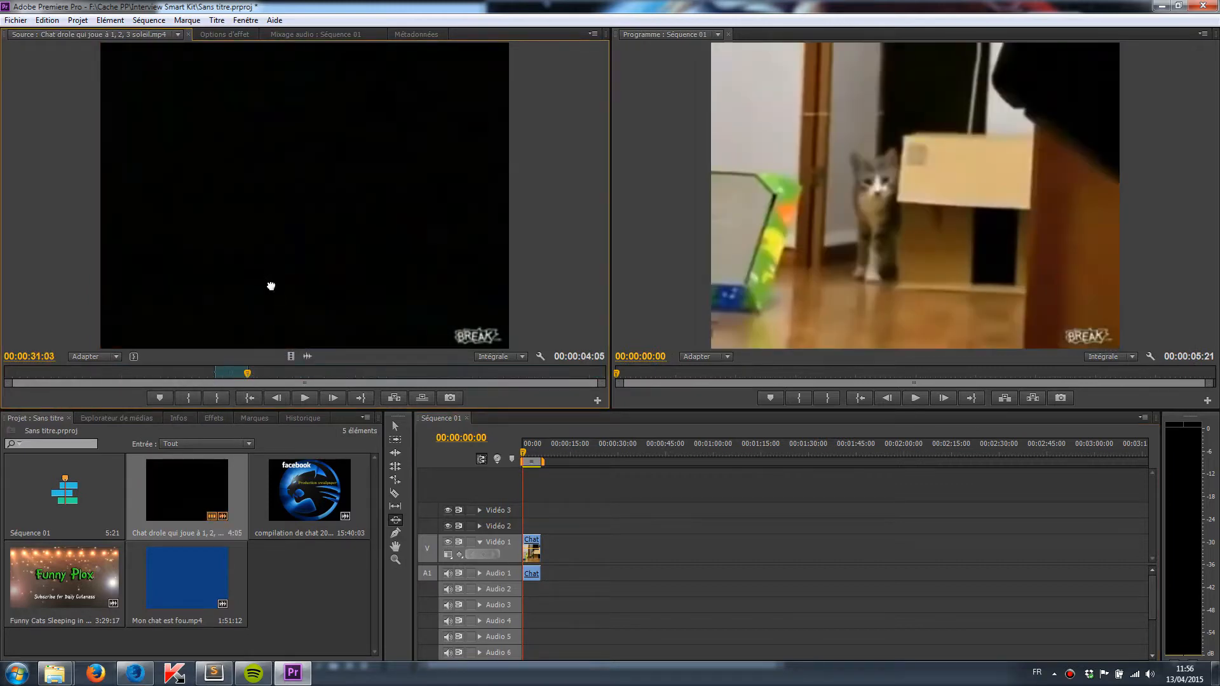
left_click_drag(271, 292, 538, 560)
- Mark a 00:00:09:24 excerpt of compilation de chat 2013.mp4 ending at 00:02:50:23 and append it to the clips on Vidéo 1
left_click_drag(309, 490, 270, 236)
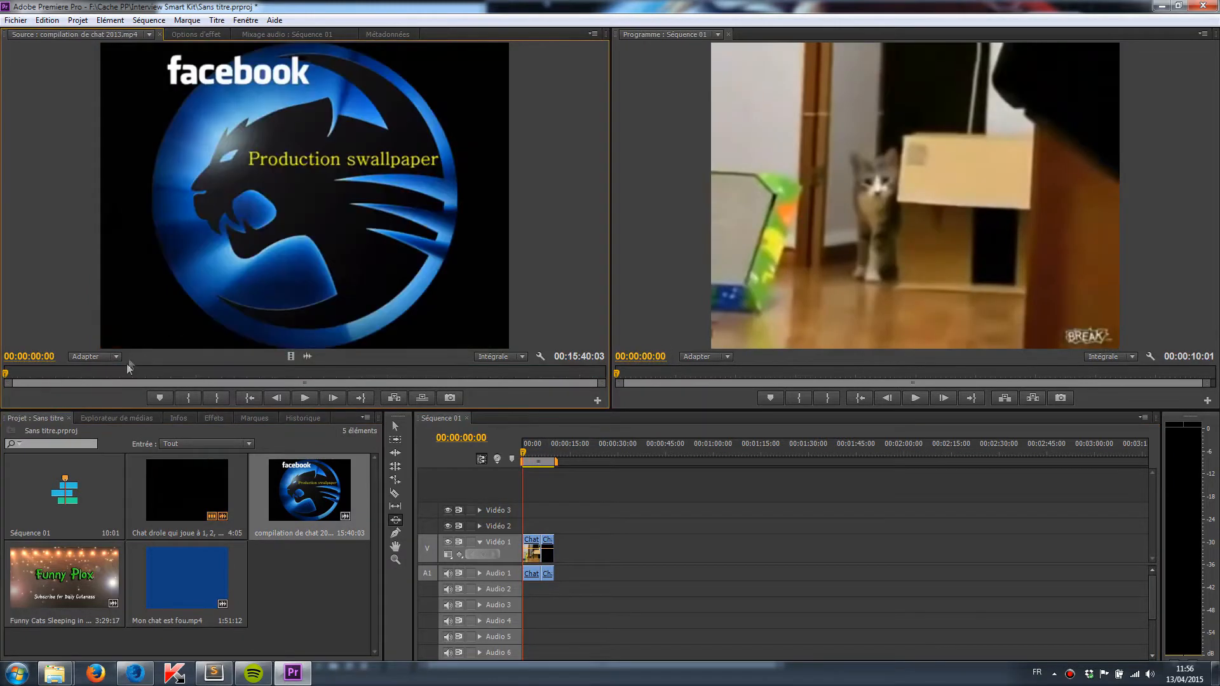
mouse_move(107, 373)
left_mouse_down()
mouse_move(178, 379)
mouse_move(113, 375)
left_mouse_up()
left_click(188, 398)
left_click(118, 374)
left_click(213, 397)
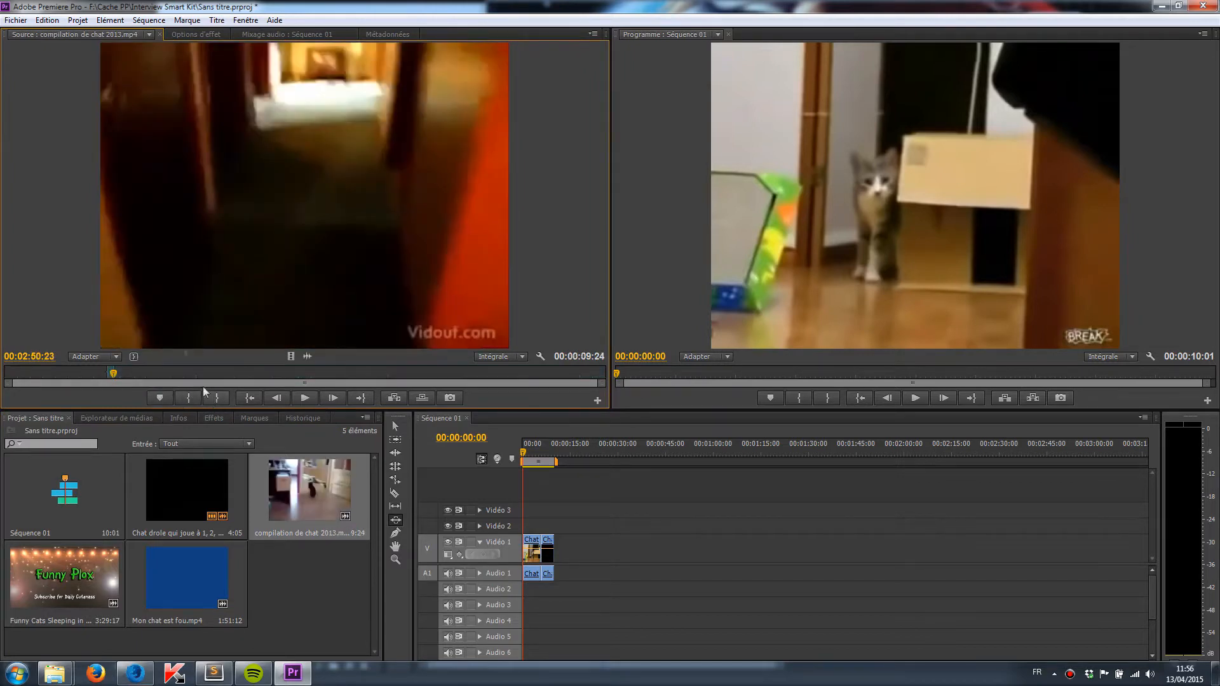
left_click_drag(280, 292, 554, 542)
- Mark the Funny Cats Sleeping video from 00:00:55:18 to 00:01:08:07 and append the excerpt at the end of Vidéo 1
left_click_drag(85, 580, 178, 259)
left_click(164, 377)
left_click(188, 398)
left_click(186, 375)
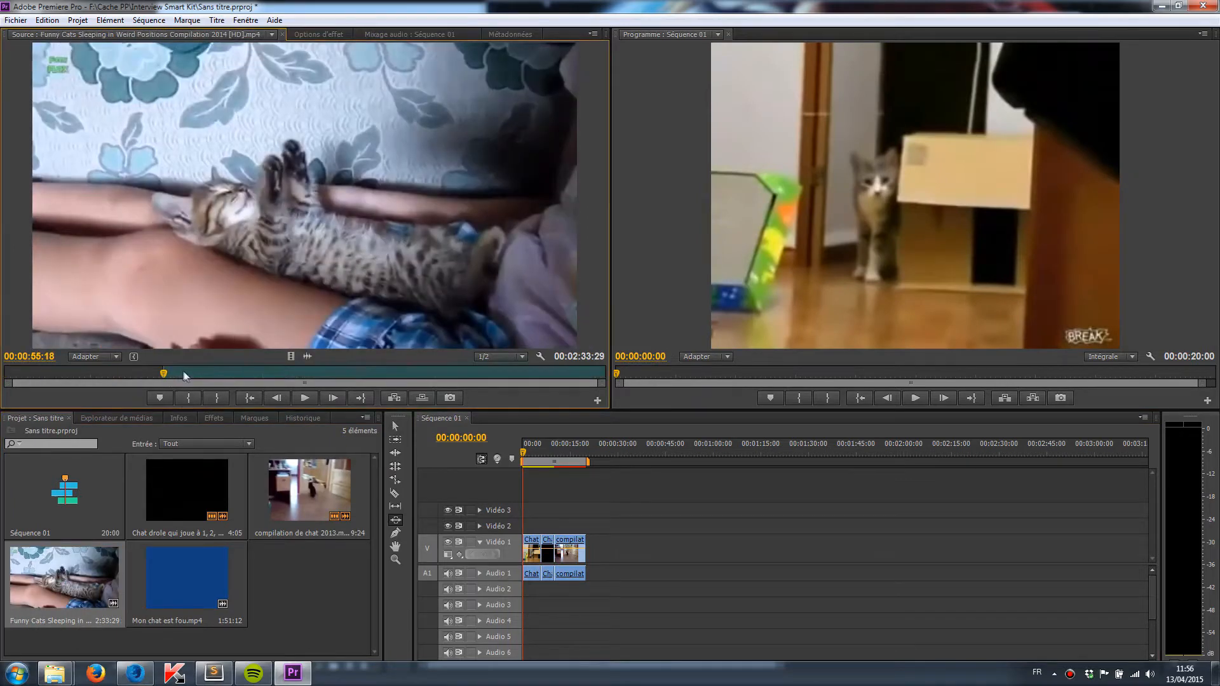
left_click(200, 374)
left_click(214, 396)
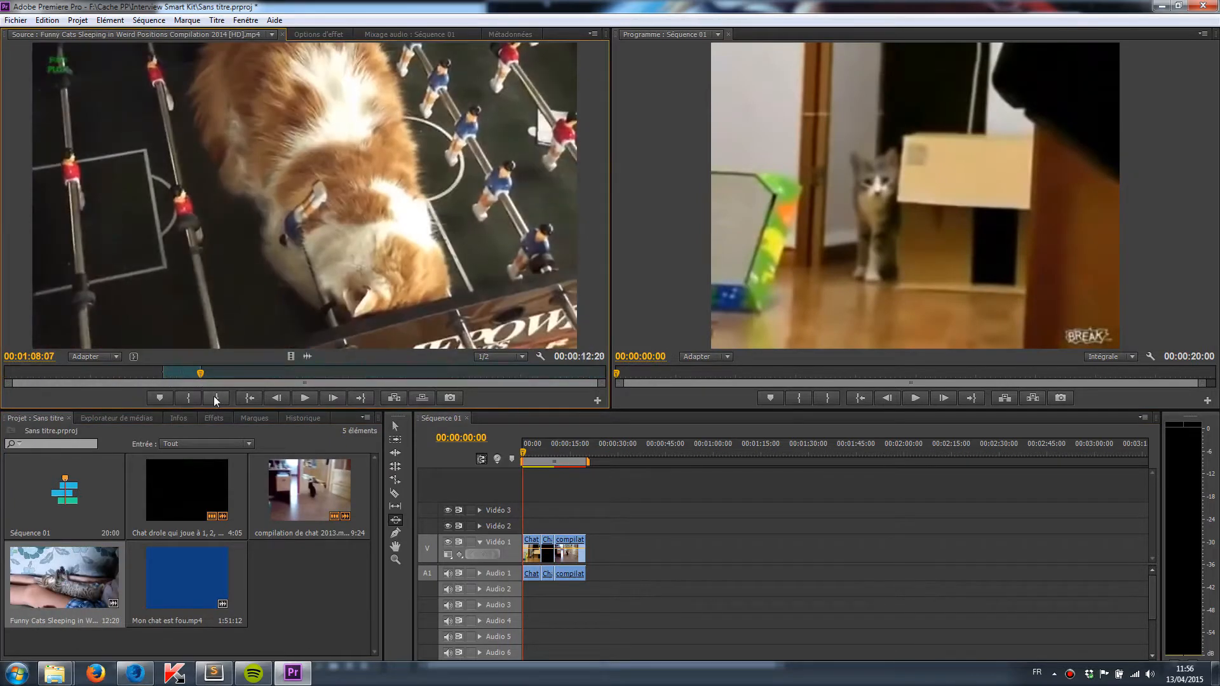
left_click_drag(286, 286, 588, 542)
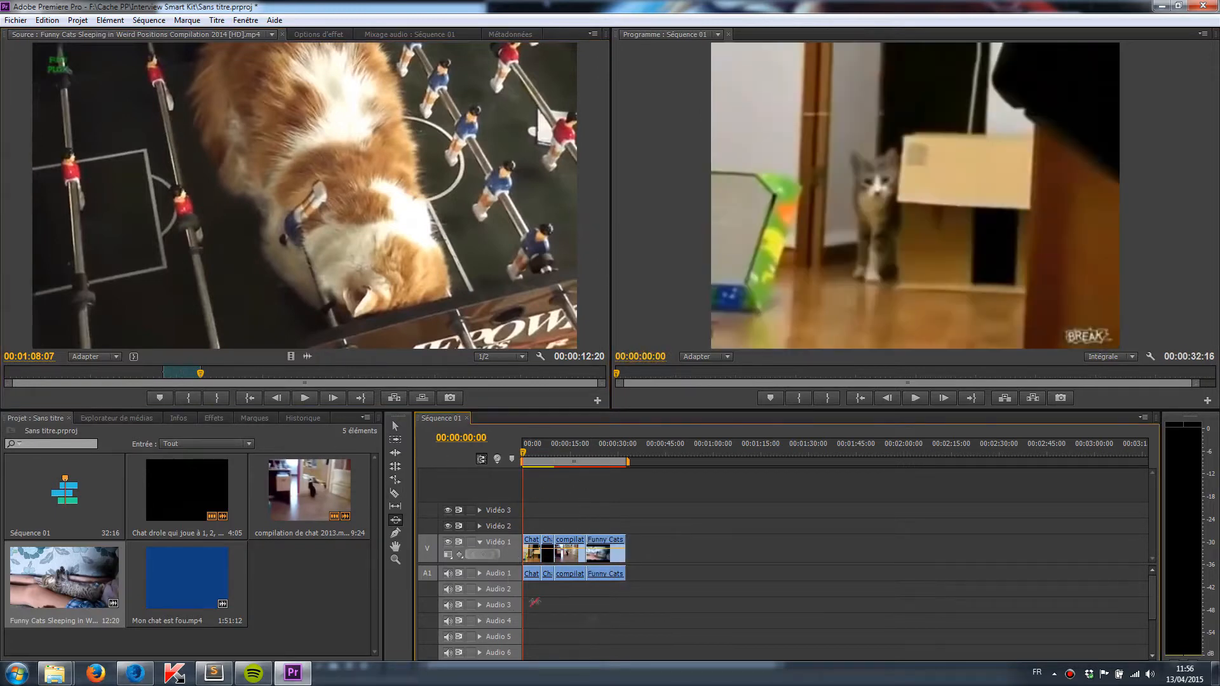
left_click(296, 581)
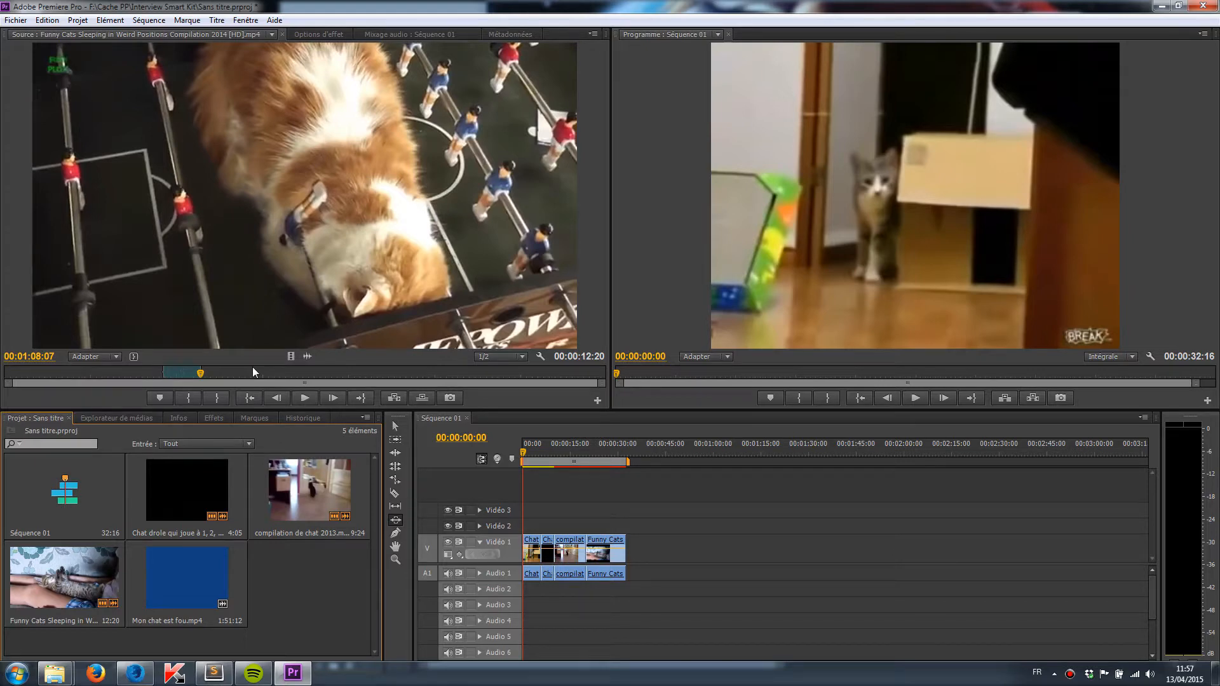
left_click(439, 472)
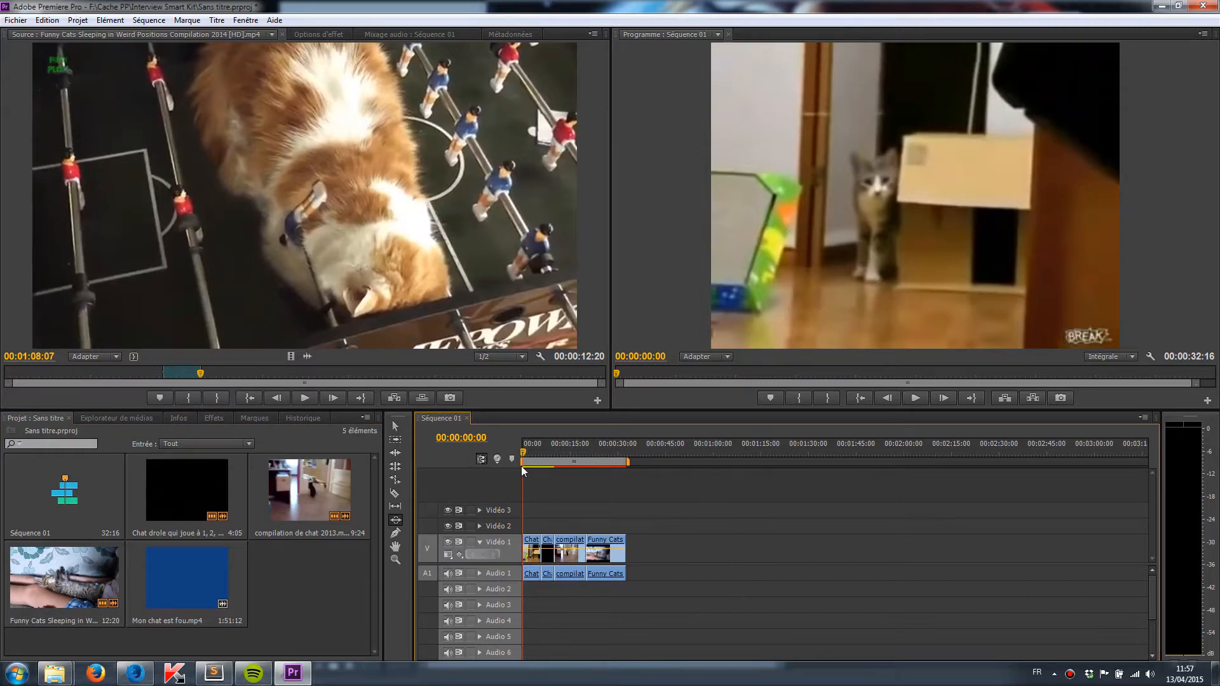
- Move the Funny Cats clip's audio to Audio 2 and its video to Vidéo 2 with the Selection tool
left_click(395, 426)
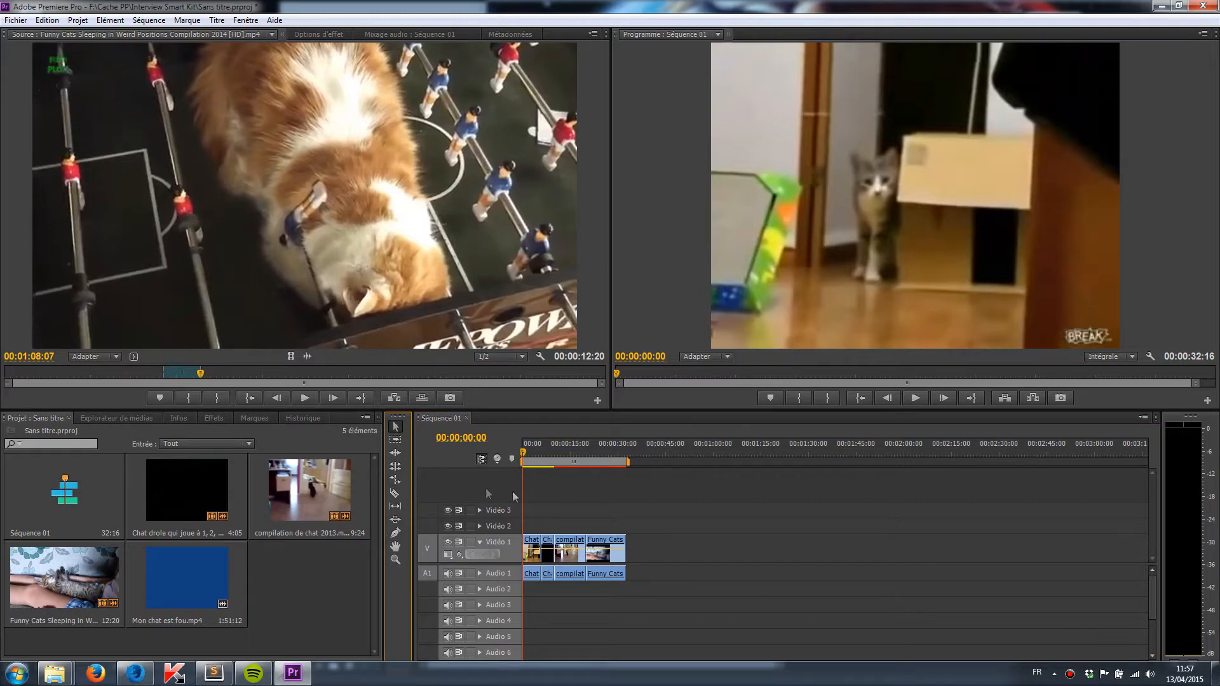
left_click_drag(607, 544, 606, 589)
double_click(603, 547)
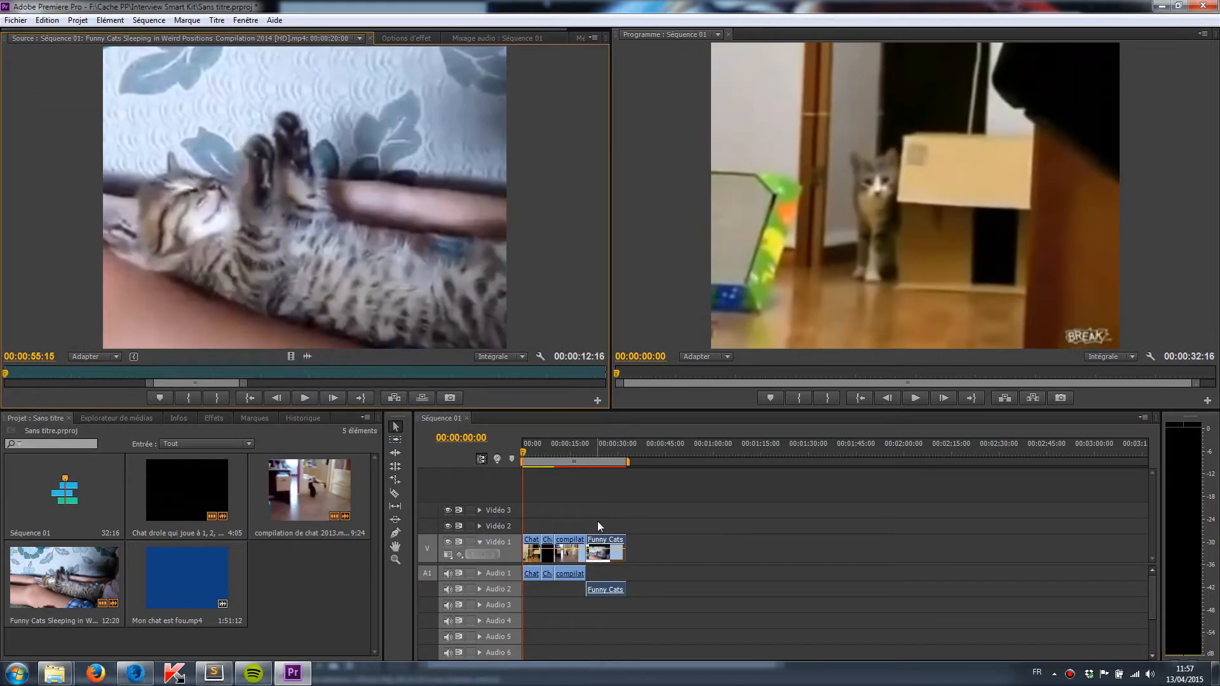
left_click(396, 441)
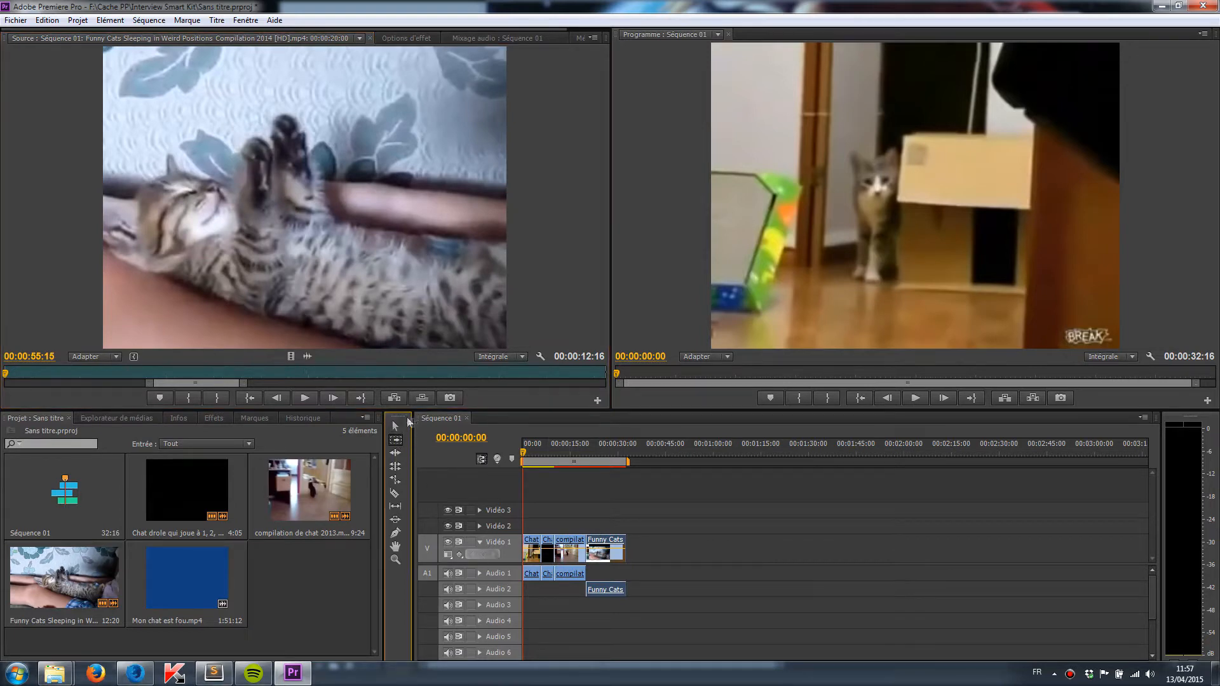
left_click(395, 427)
left_click_drag(601, 548, 603, 526)
- Select all clips on Vidéo 1 with the Track Select tool, followed by the clip on Vidéo 2
left_click(394, 443)
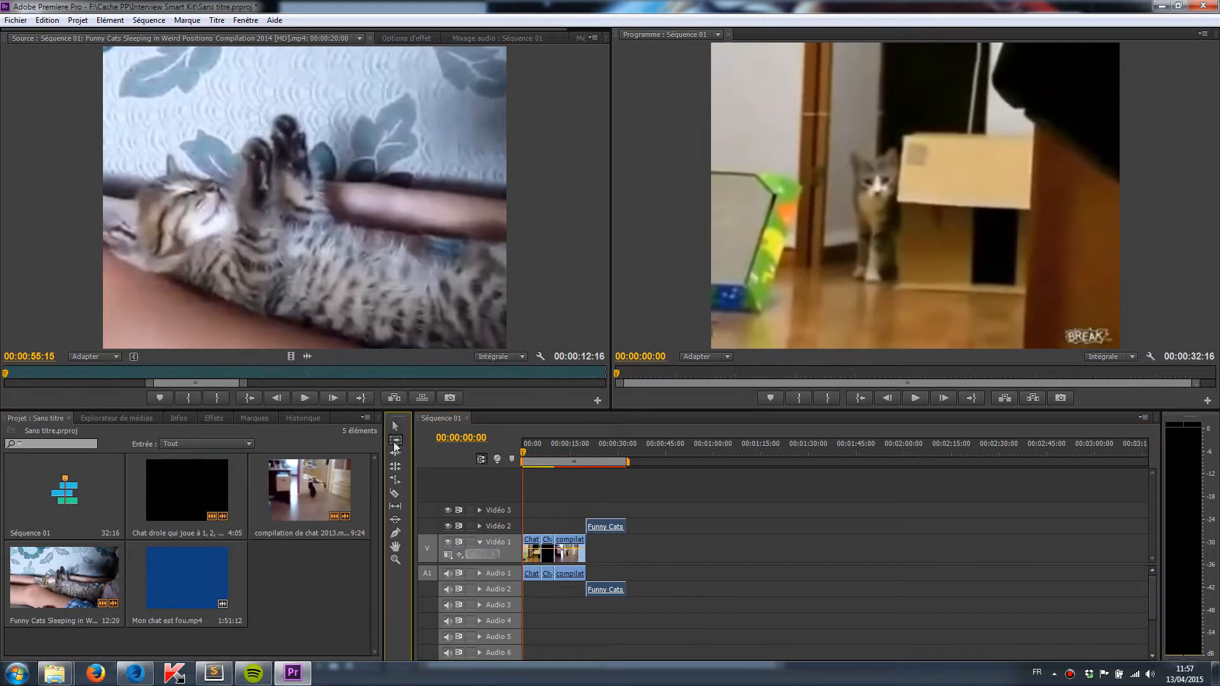
left_click(526, 544)
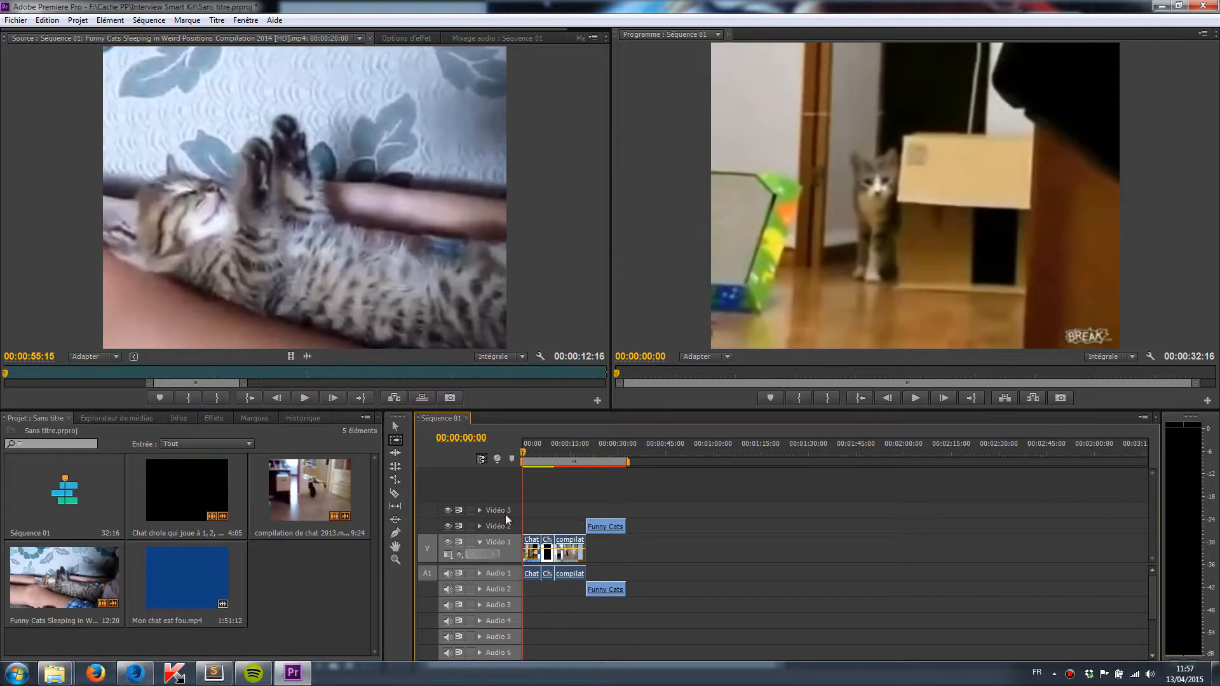
left_click(525, 523)
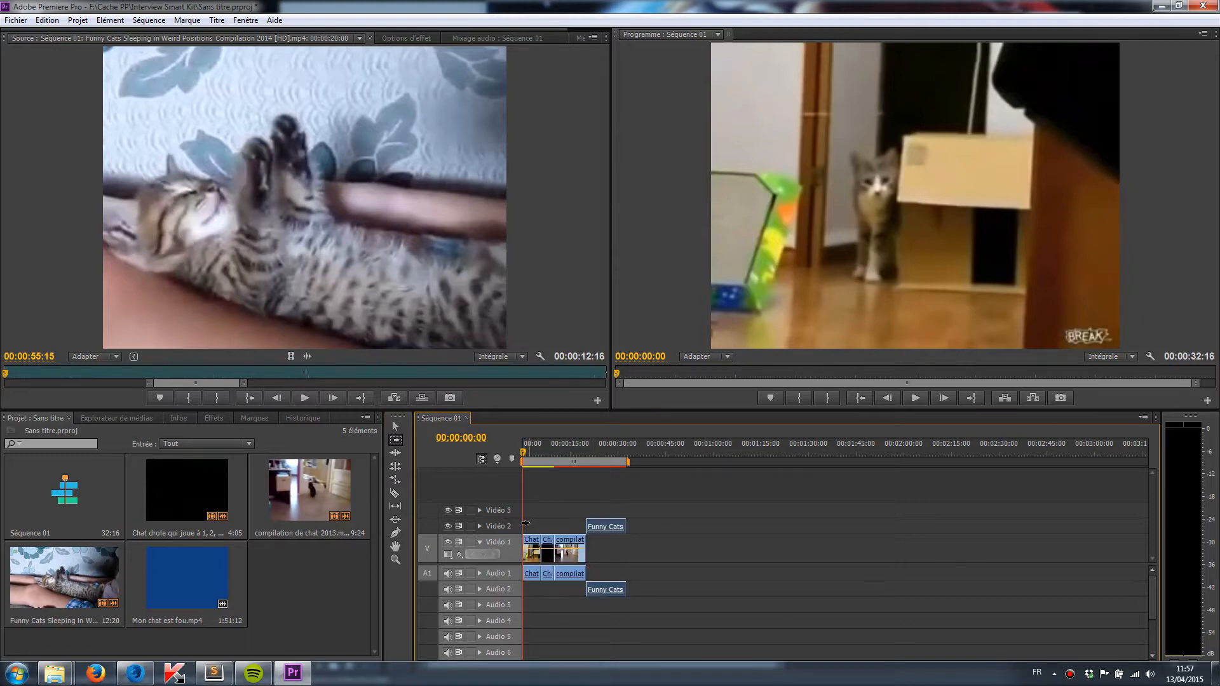
- Use Ripple Edit on the compilation clip to trim its start, shorten its end, and extend that end by about 7 seconds
left_click(394, 452)
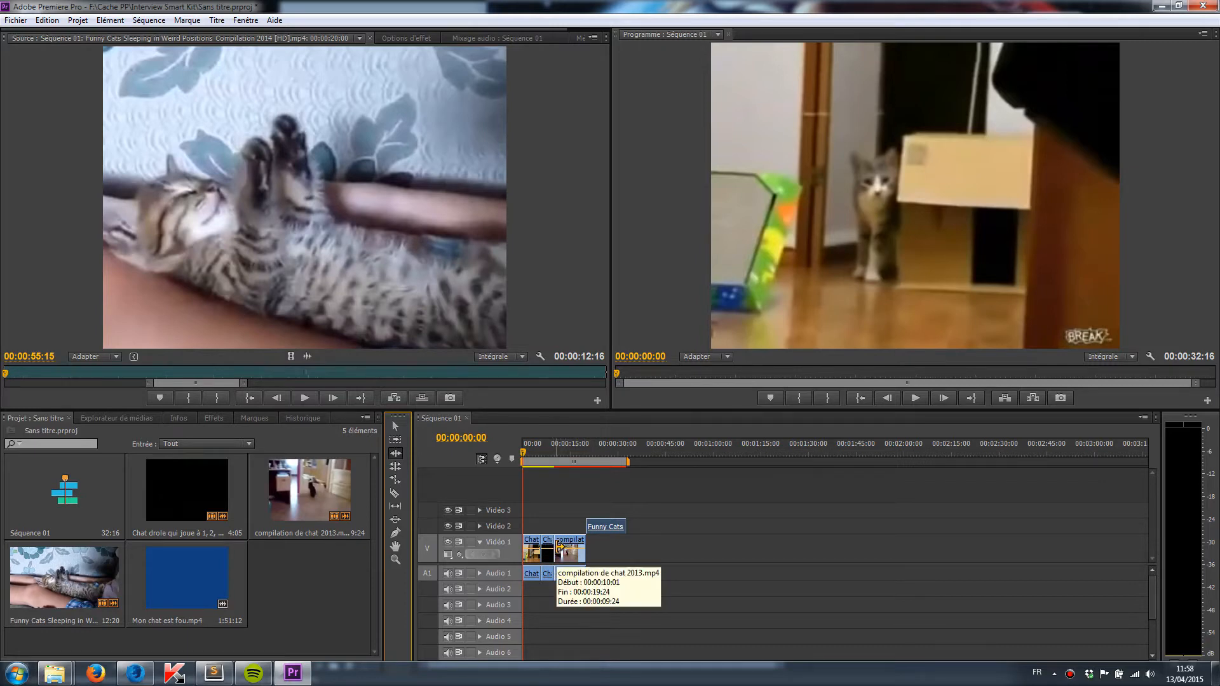
left_click_drag(560, 545, 568, 547)
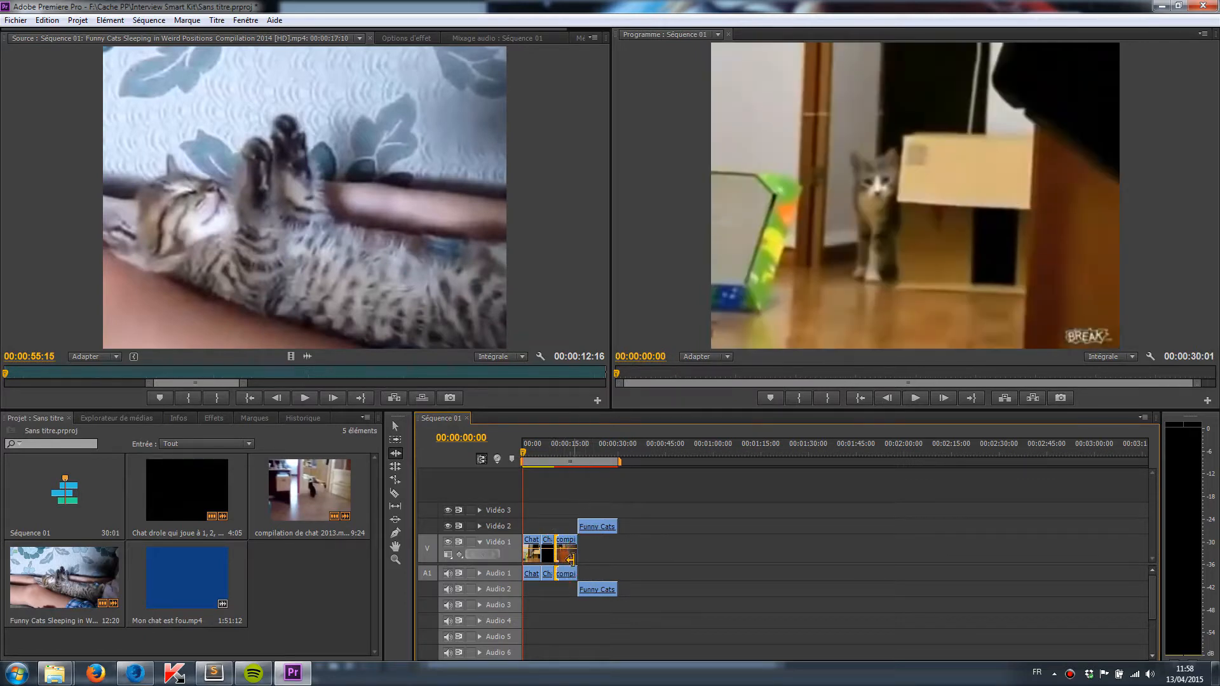
left_click_drag(575, 550, 564, 550)
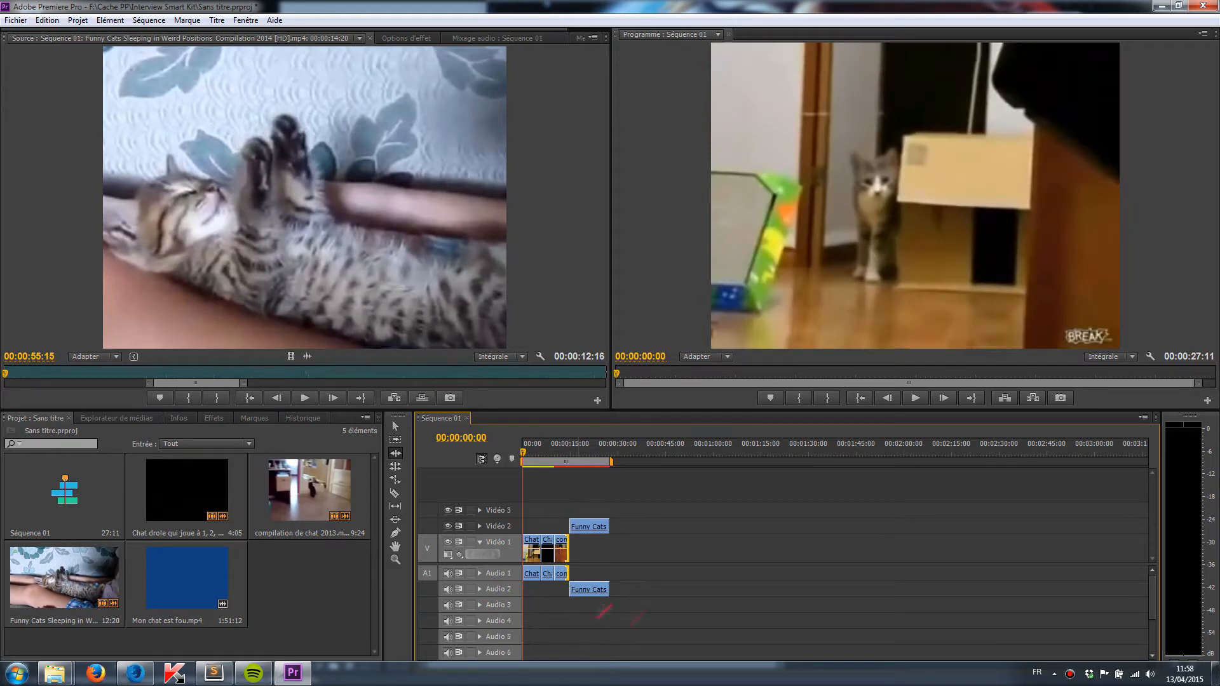
left_click_drag(568, 546, 589, 546)
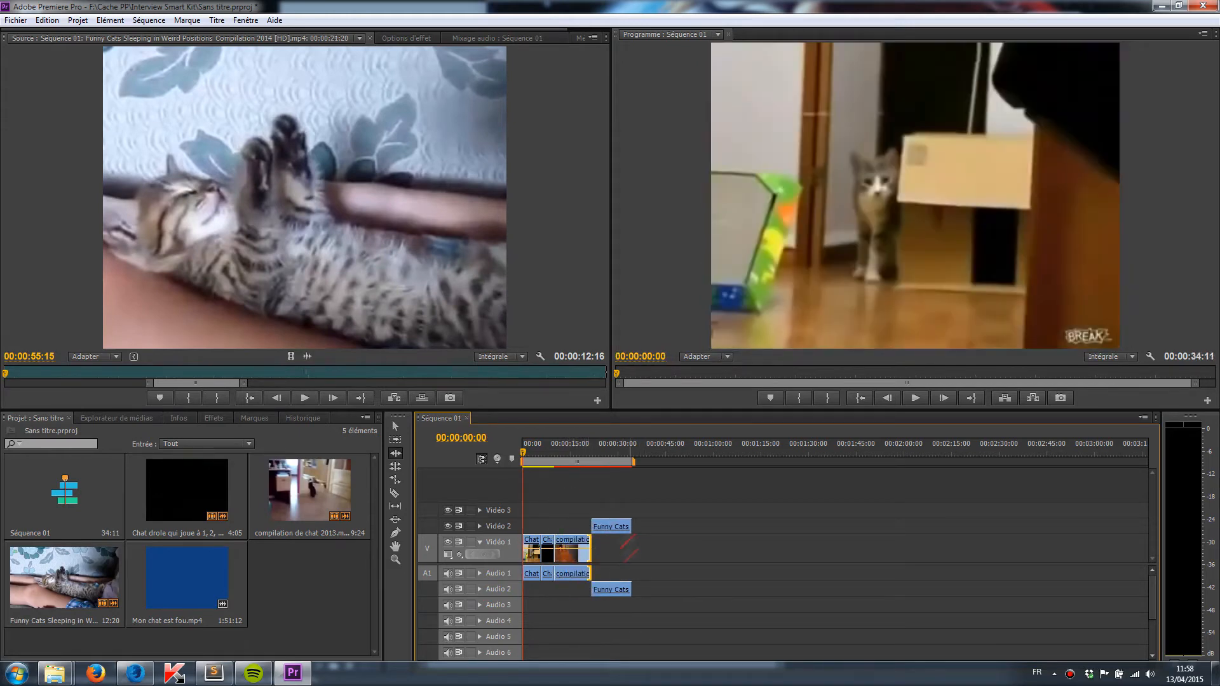
- Use Rolling Edit to move the cut between the second Chat drole clip and the compilation to about 16 s, then back to about 12 s
left_click(396, 467)
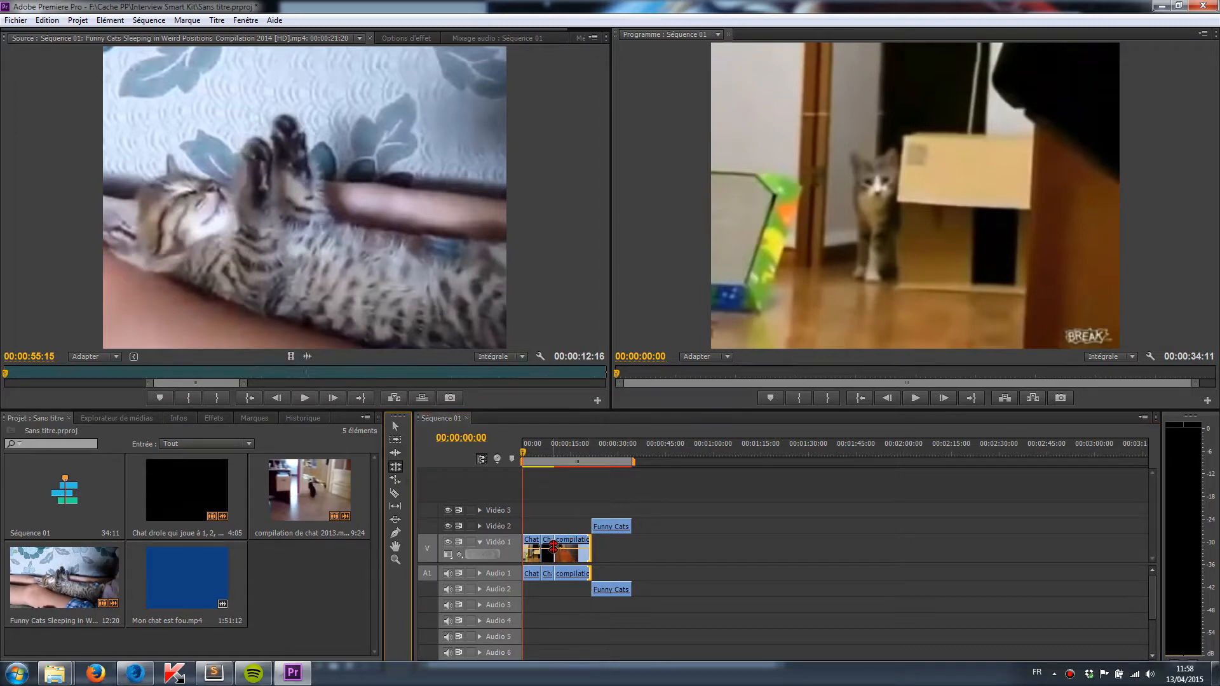
left_click_drag(554, 546, 573, 546)
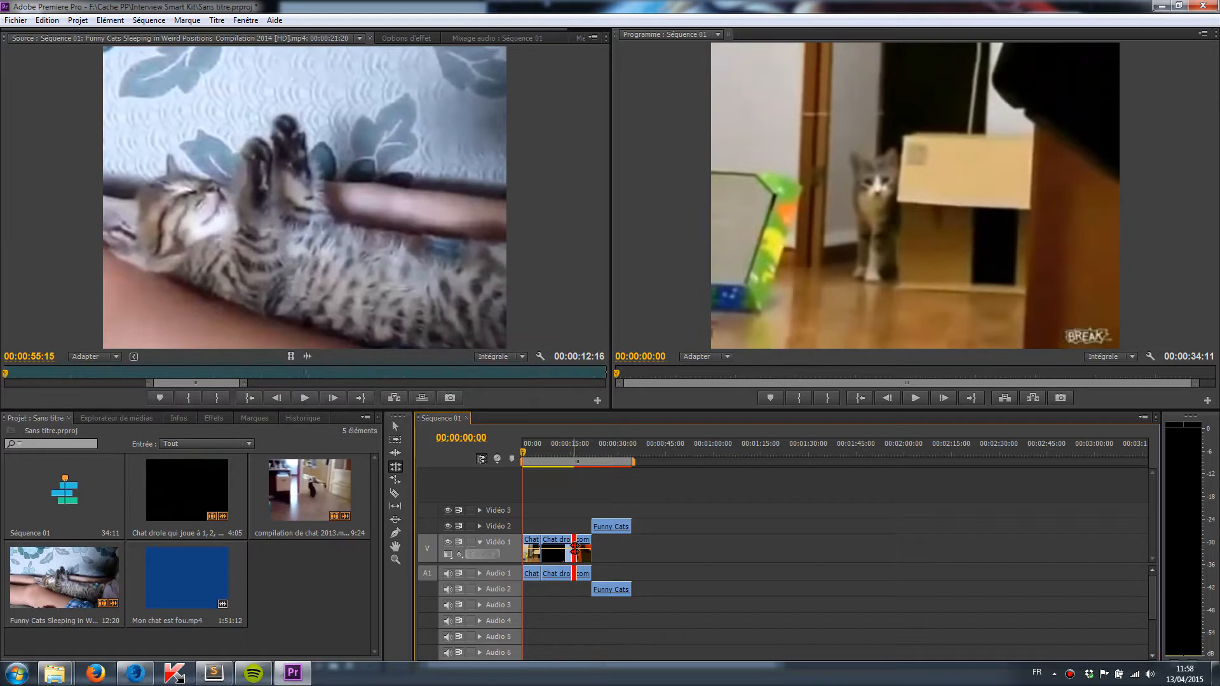
left_click_drag(575, 547, 560, 550)
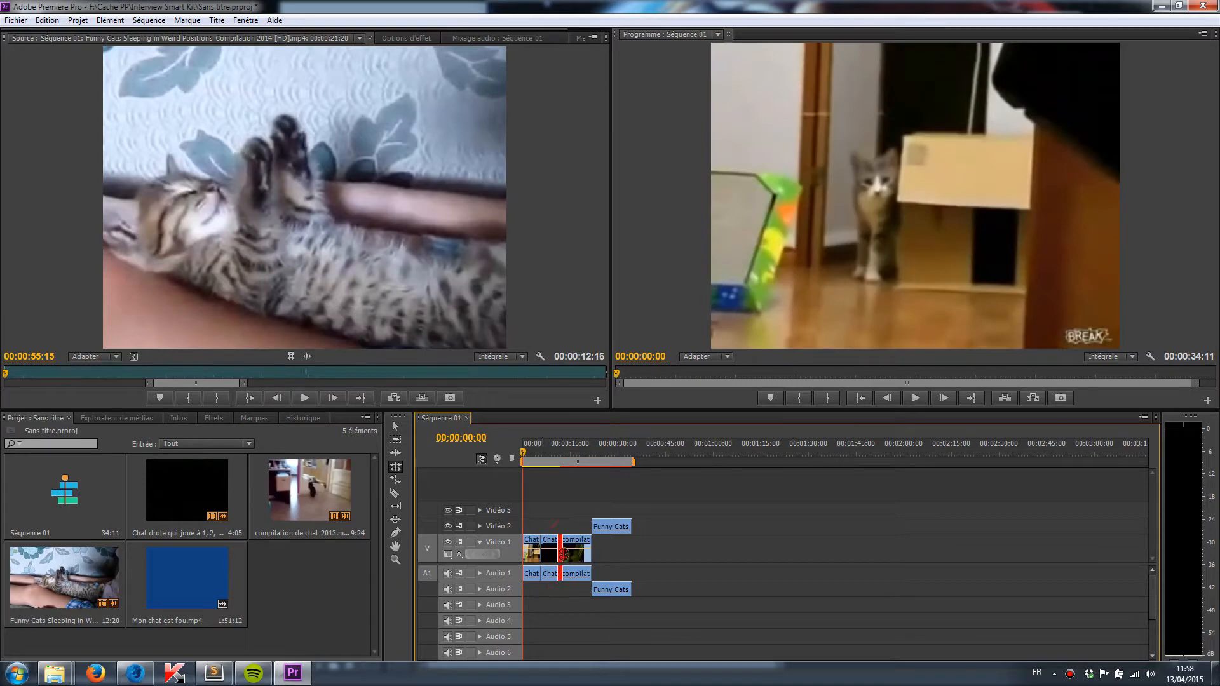
- Cut the Funny Cats clip on Vidéo 2, the compilation clip and the first Chat drole clip near their middles with the Razor tool
left_click(397, 479)
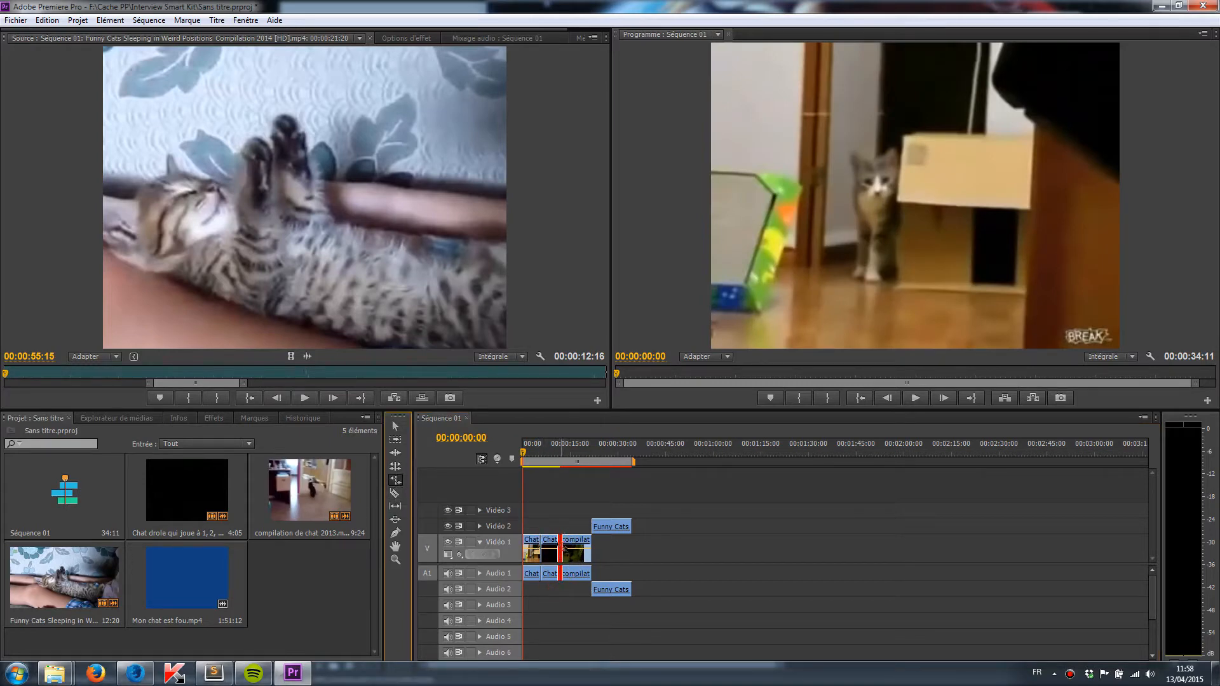
left_click(394, 494)
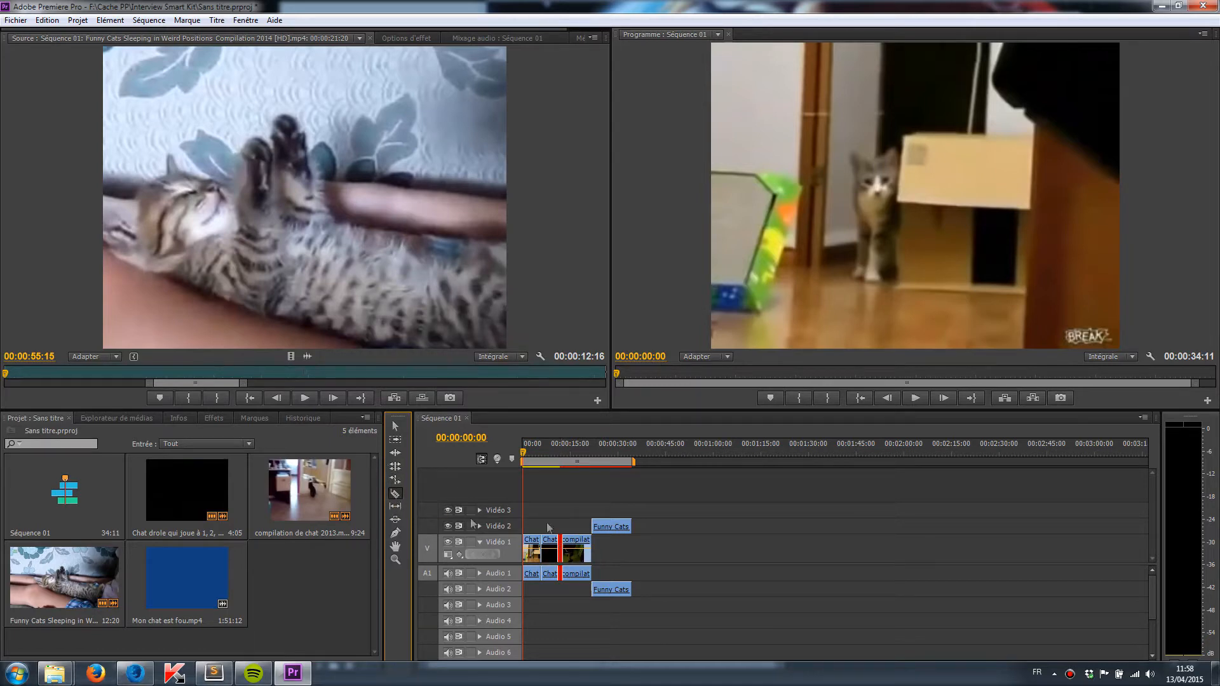
left_click(611, 524)
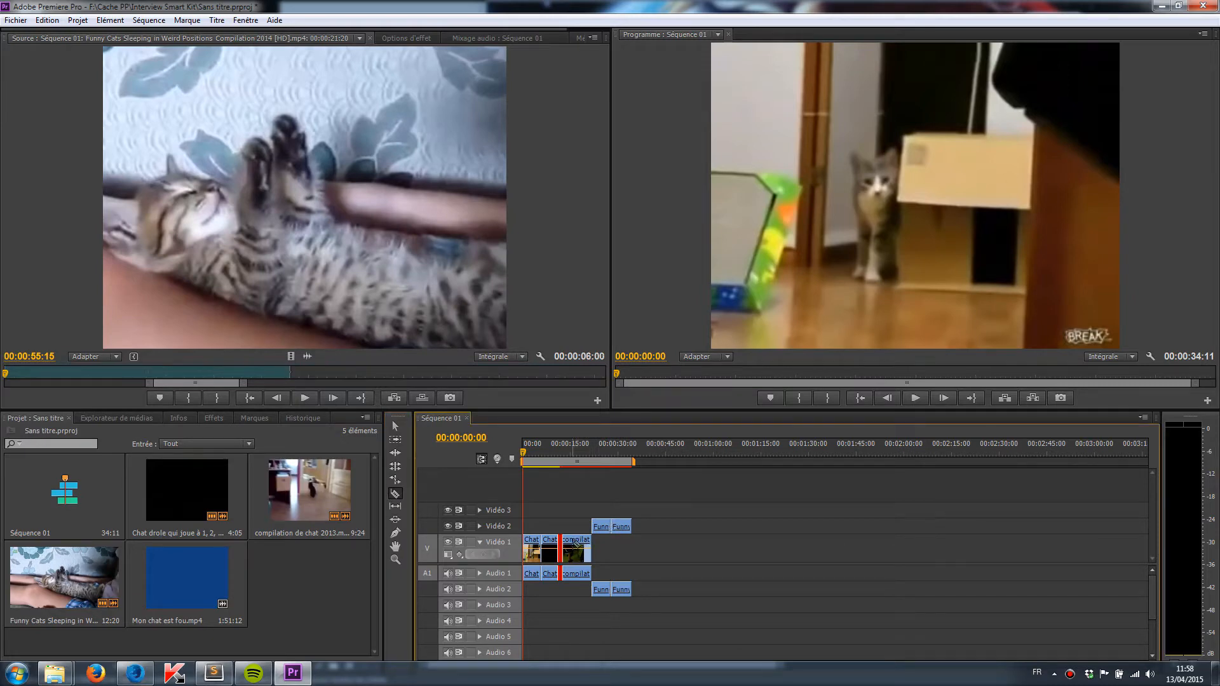
left_click(573, 545)
left_click(529, 548)
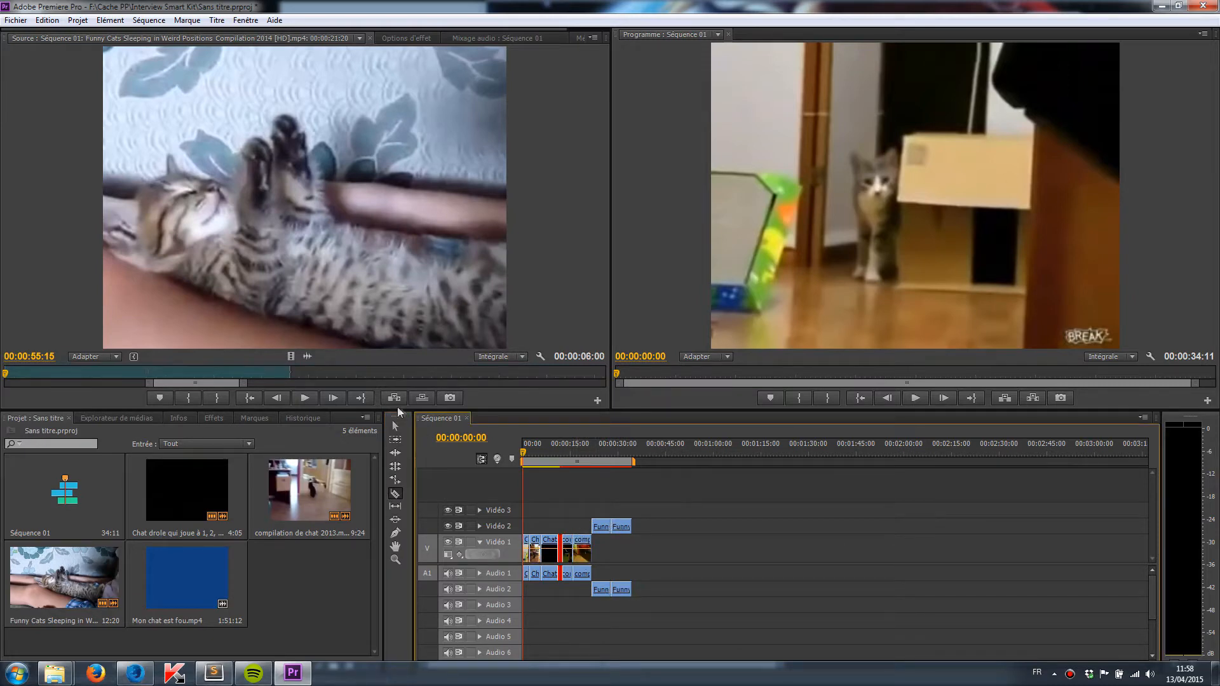
- Move the first Funny Cats piece to Vidéo 3 and shift the last compilation piece later on Vidéo 1
left_click(395, 427)
left_click_drag(619, 527, 593, 546)
left_click(576, 526)
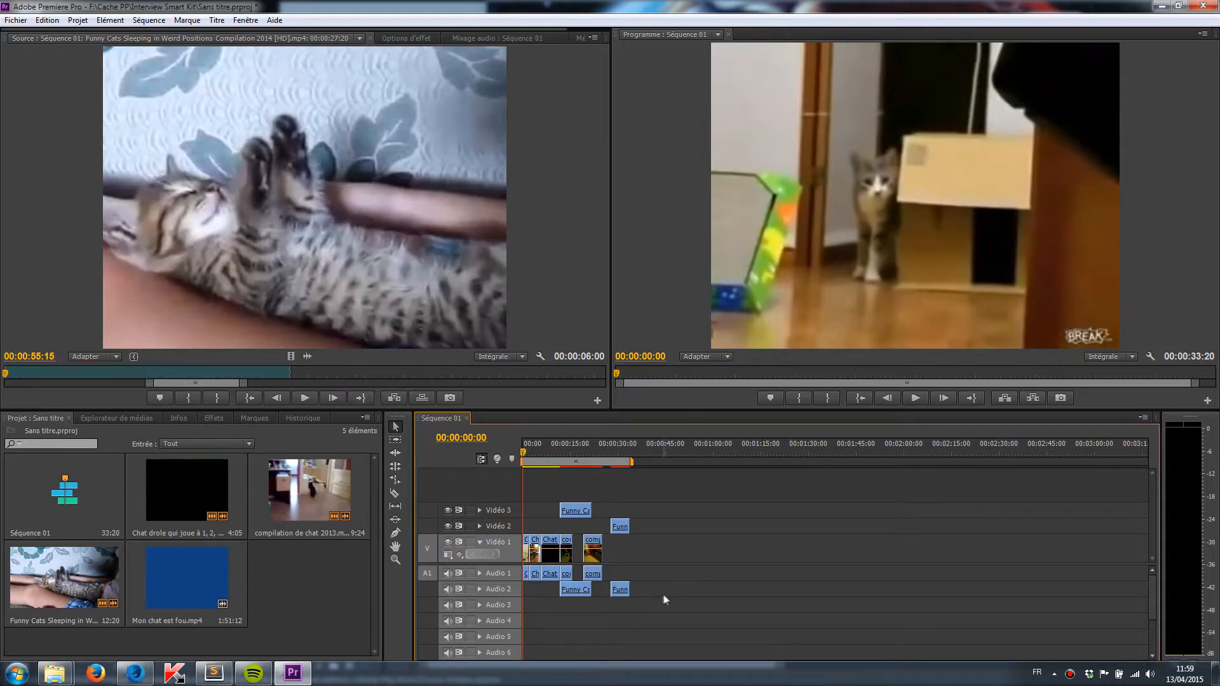
- Slip the footage inside the first compilation piece on Vidéo 1 with the Slip tool
left_click(395, 507)
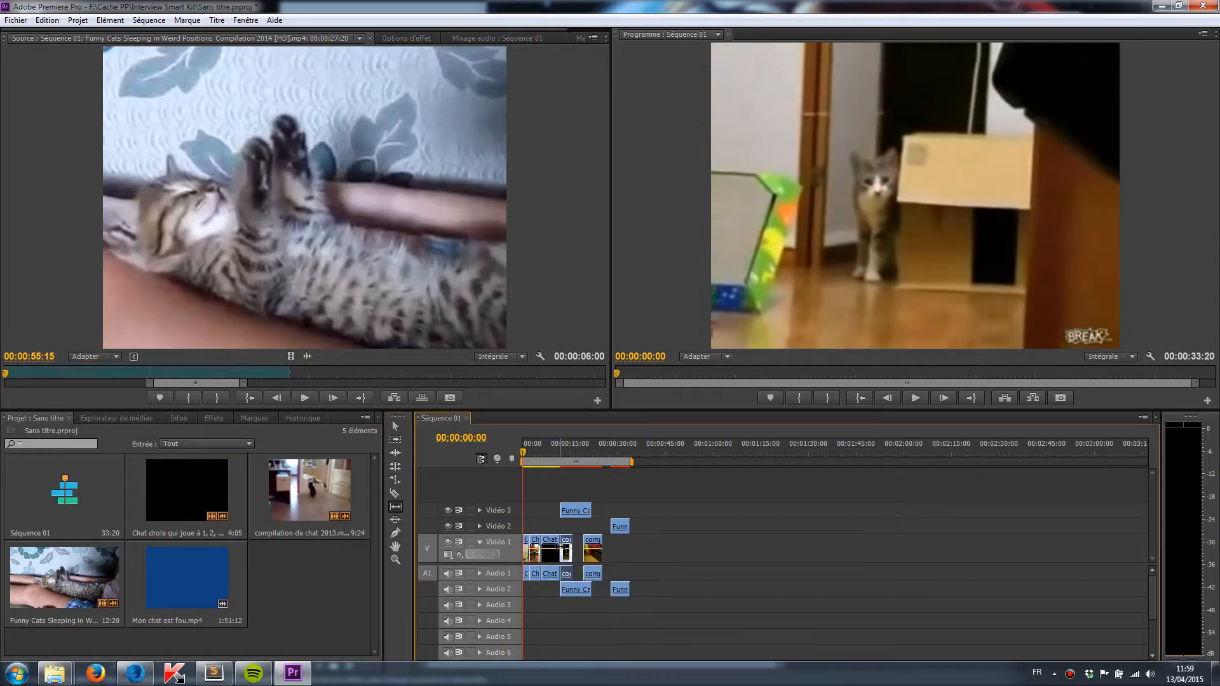
left_click_drag(561, 547, 557, 549)
- Slide the second Chat drole piece slightly later between its neighbours on Vidéo 1 with the Slide tool
left_click(395, 520)
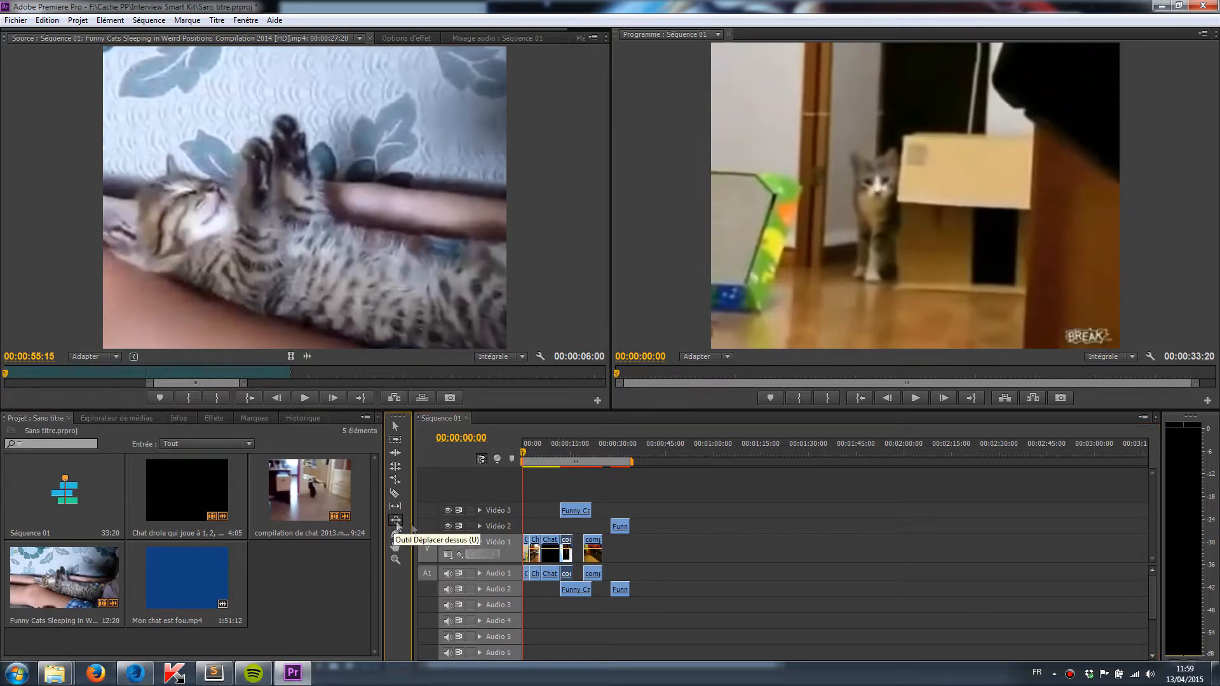
left_click(543, 548)
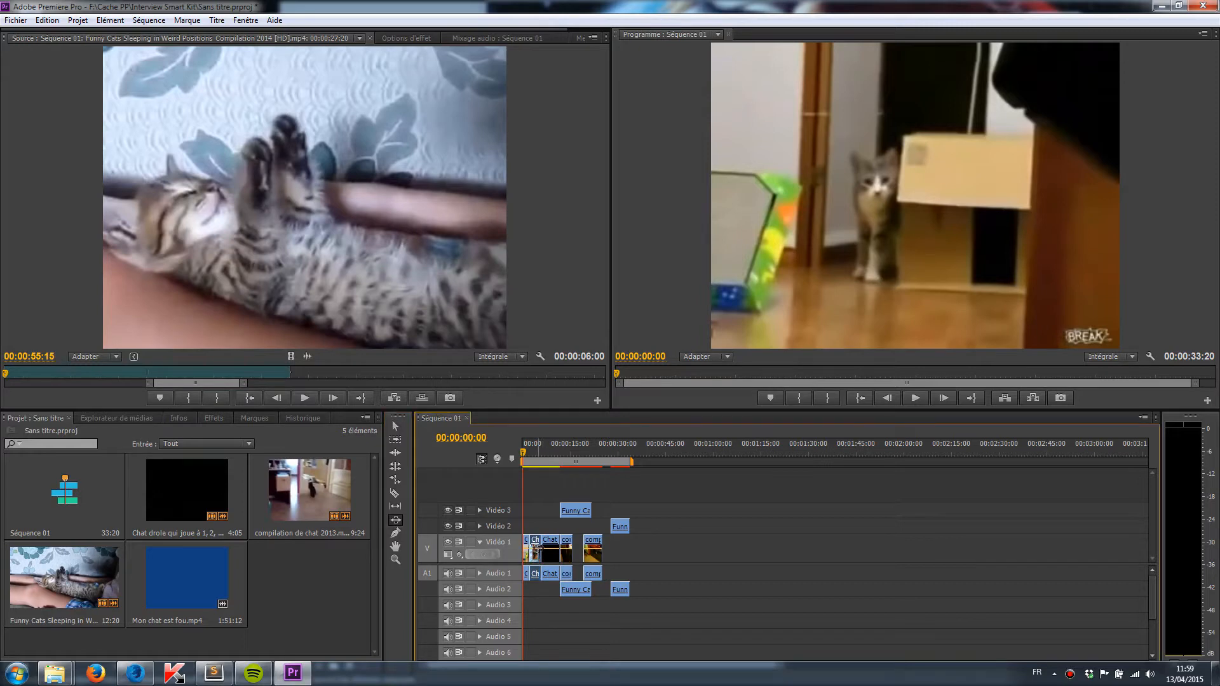
left_click_drag(542, 547, 547, 549)
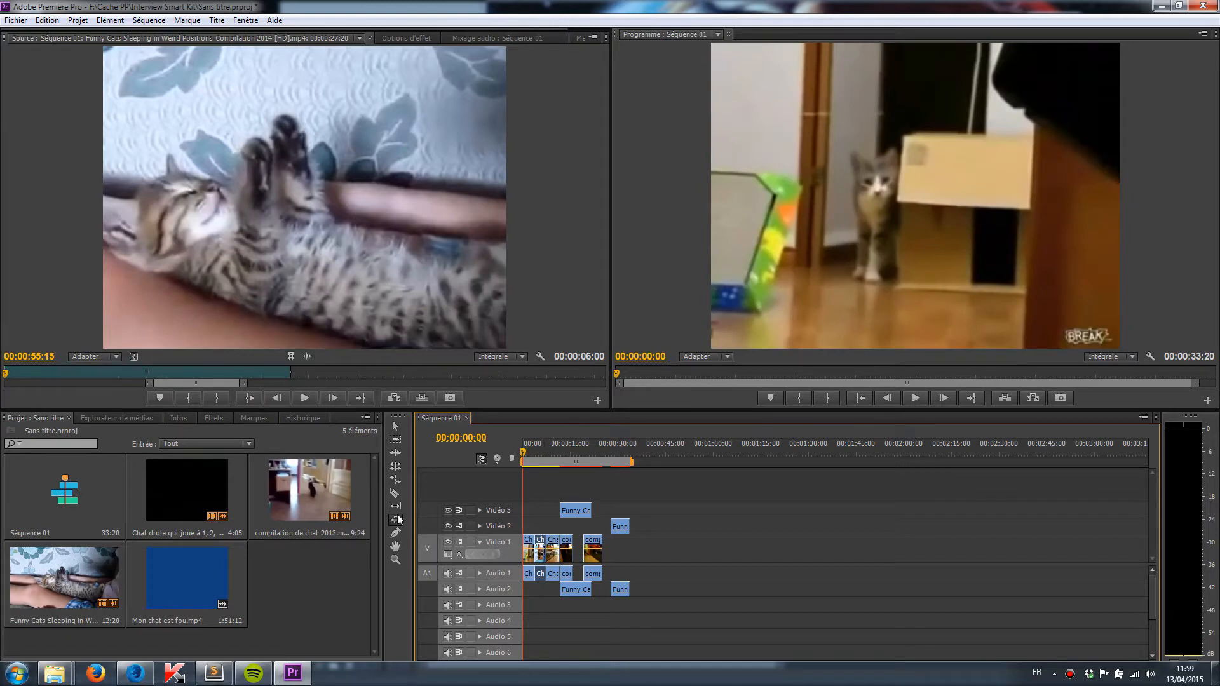
- Slide the third Chat drole piece slightly on Vidéo 1 with the Slide tool, and try the Hand tool on the timeline
left_click_drag(542, 545, 550, 551)
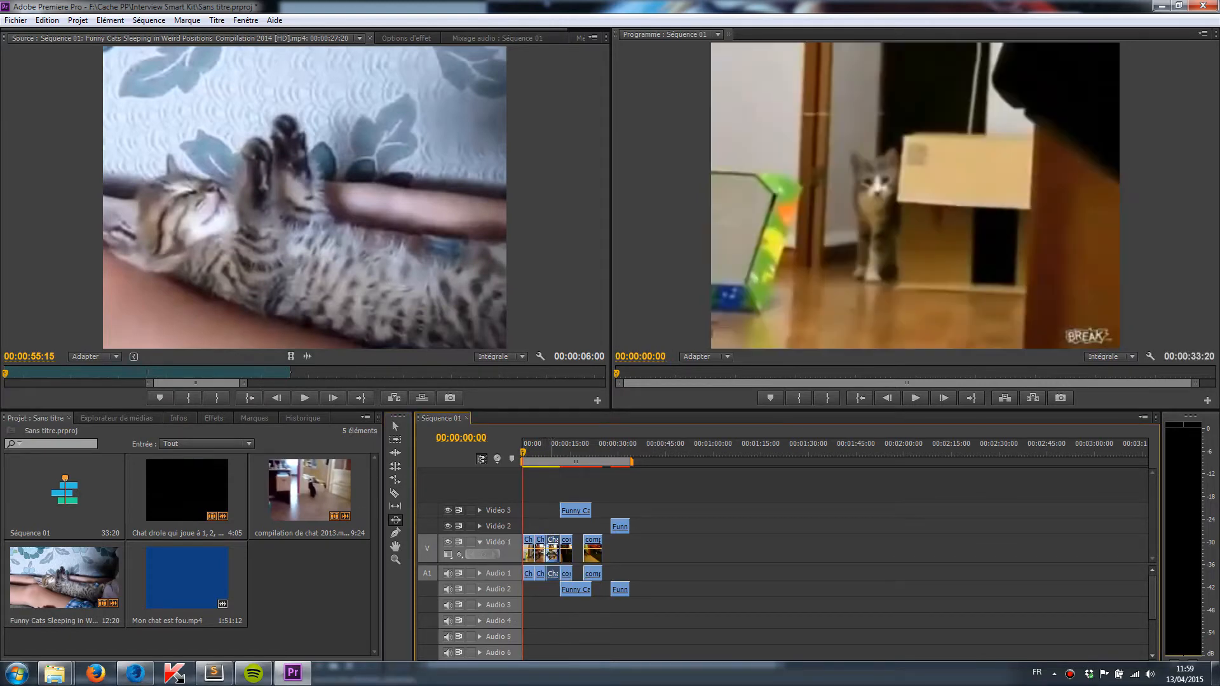
left_click(396, 546)
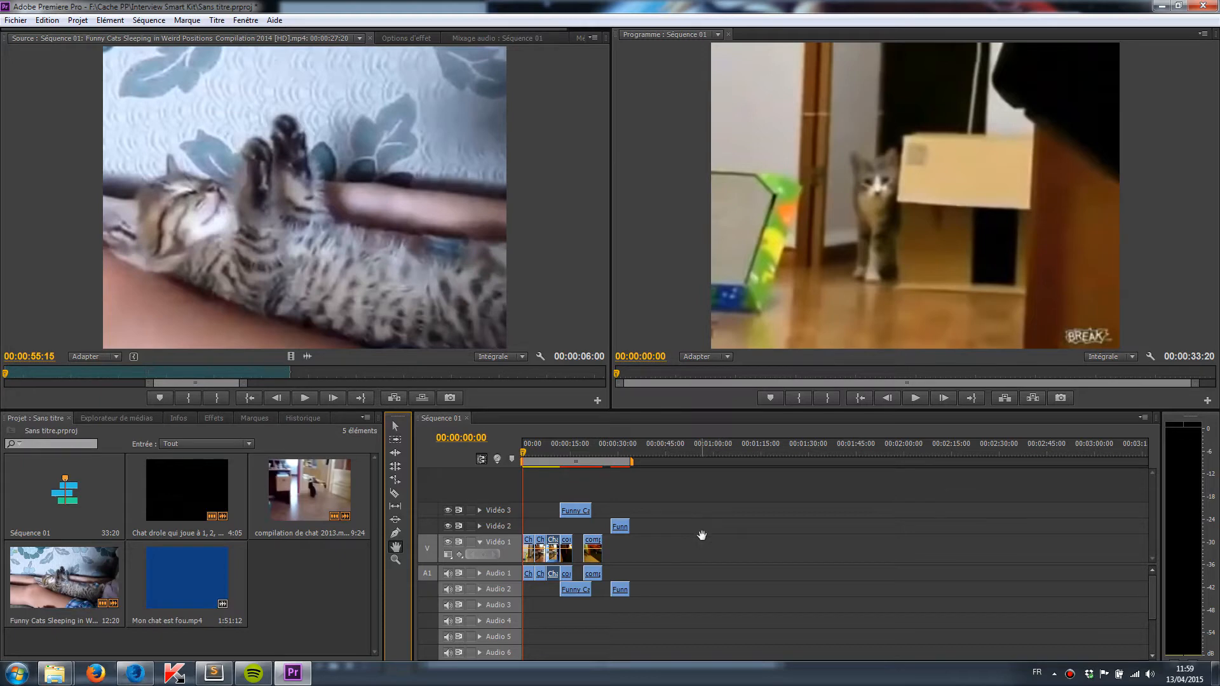
left_click_drag(699, 534, 917, 564)
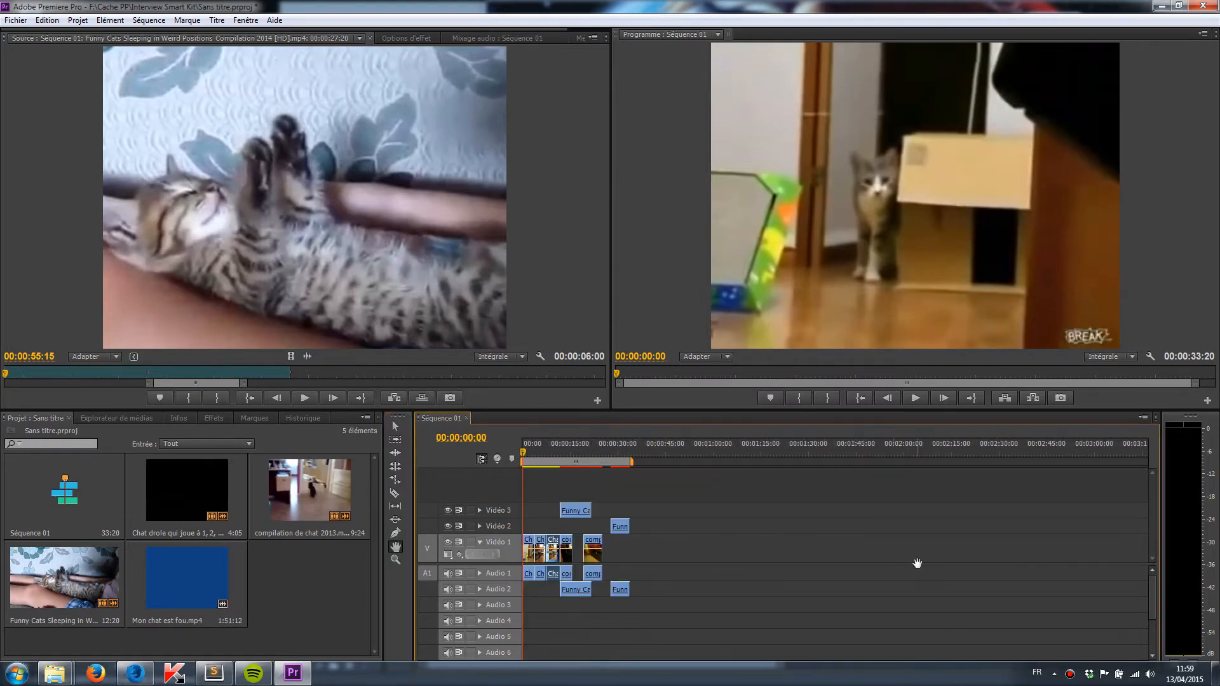
- Enlarge the timeline around the Chat drole pieces with the Zoom tool and expand the Audio 1 track
left_click(395, 560)
left_click(559, 553)
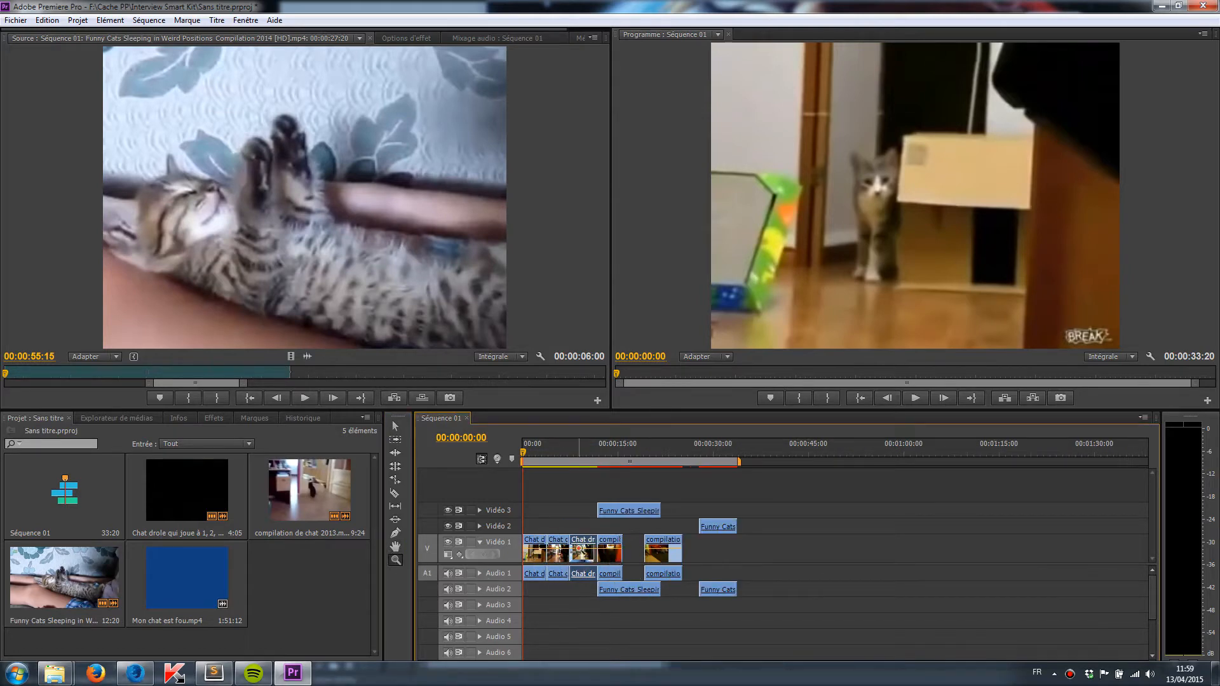
left_click(579, 549)
left_click(715, 531)
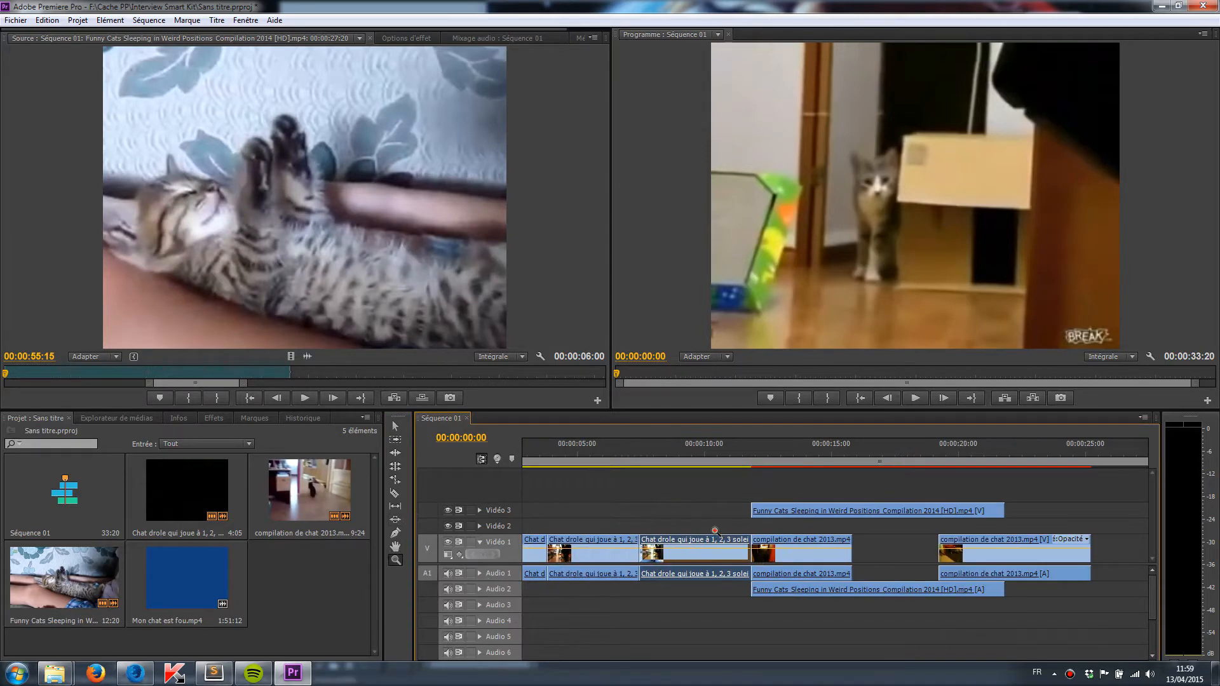
left_click(395, 426)
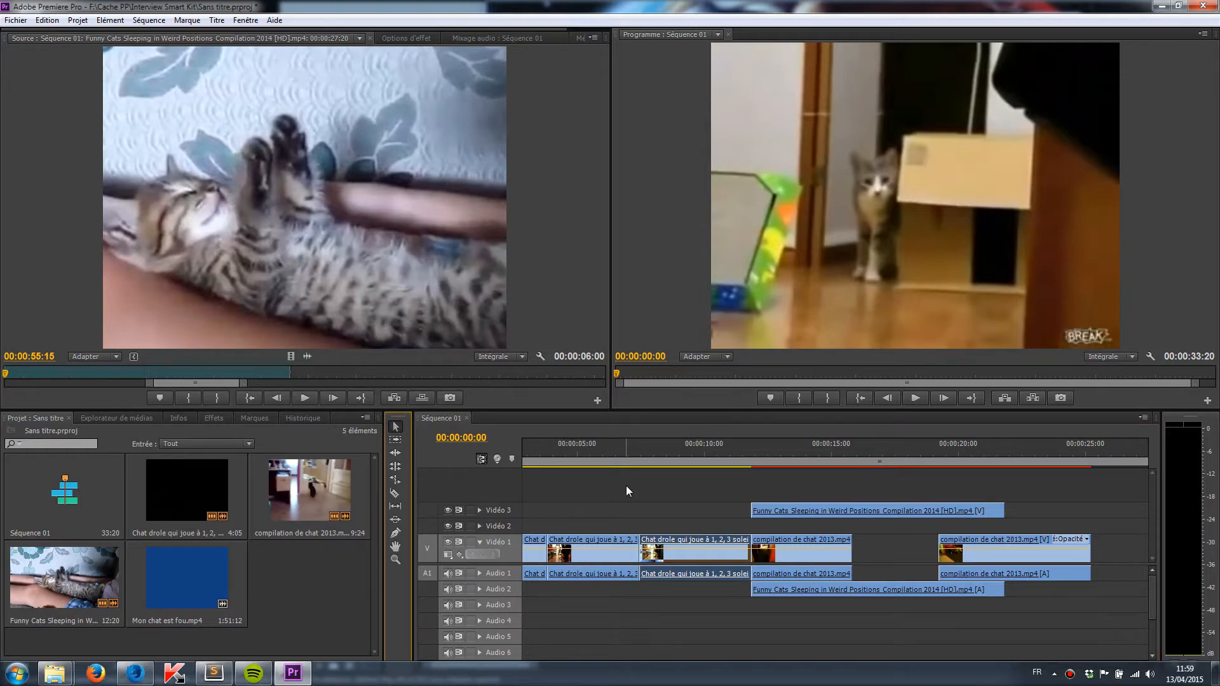
left_click(479, 572)
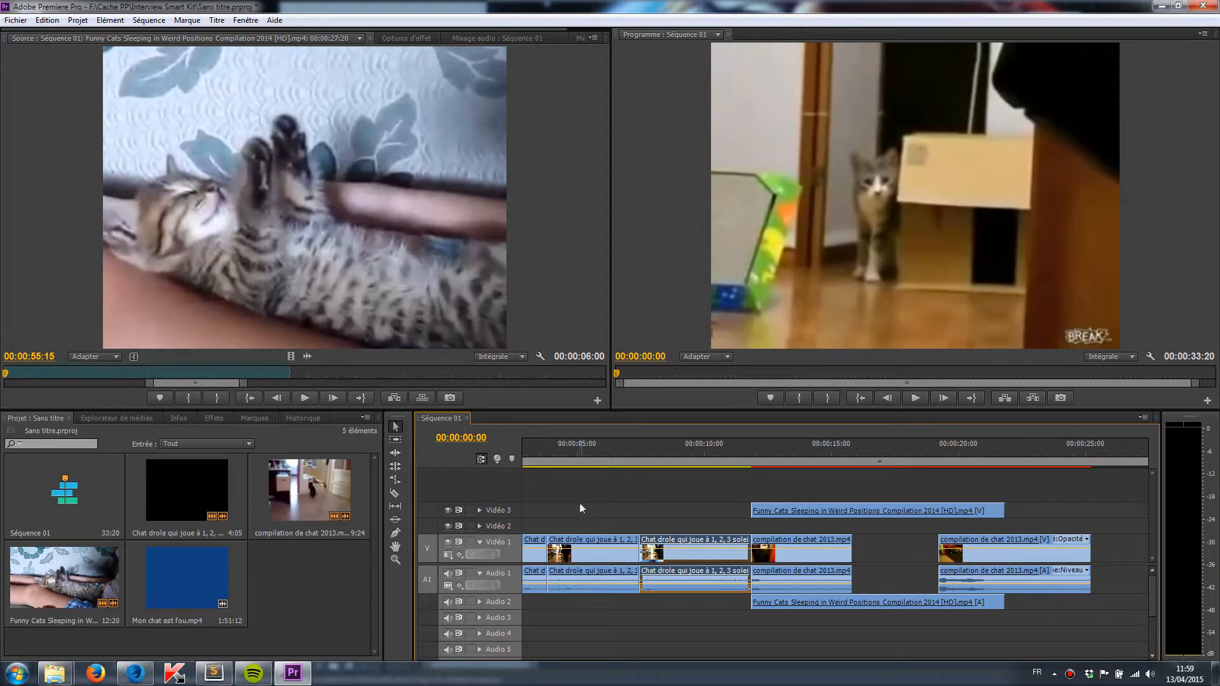
- Add an opacity keyframe at 00:00:01:18 on the first Chat drole piece of Vidéo 1 with the Pen tool
left_click_drag(573, 451, 512, 436)
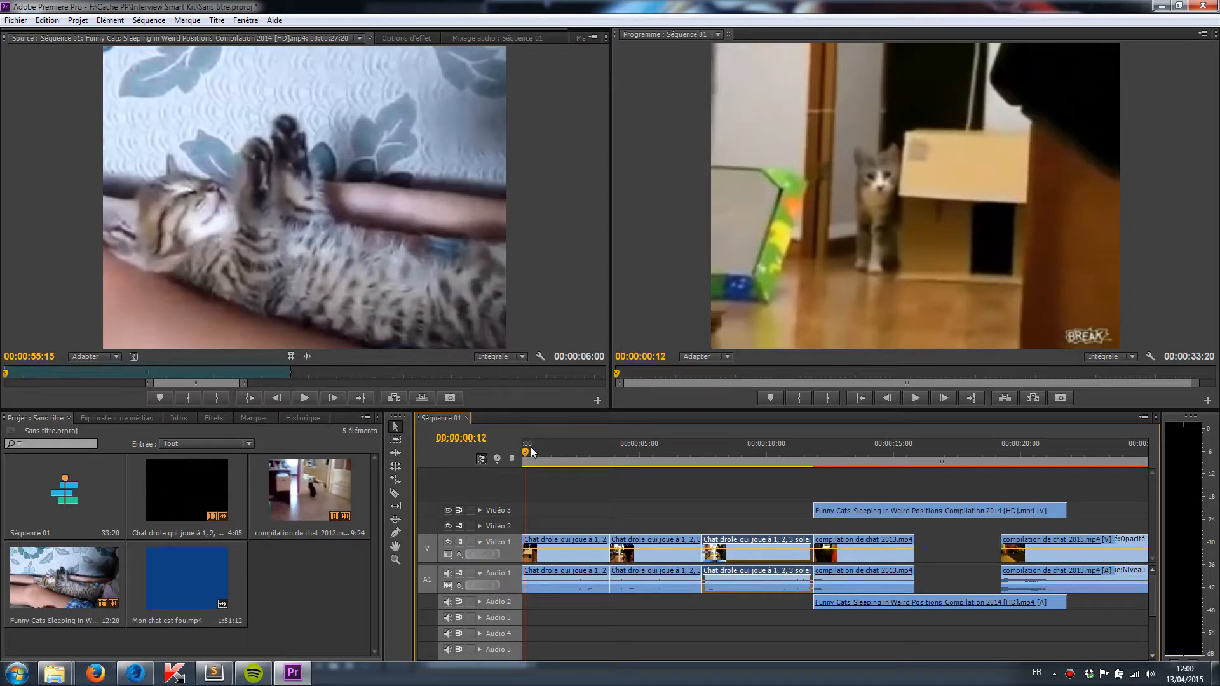
key("Home")
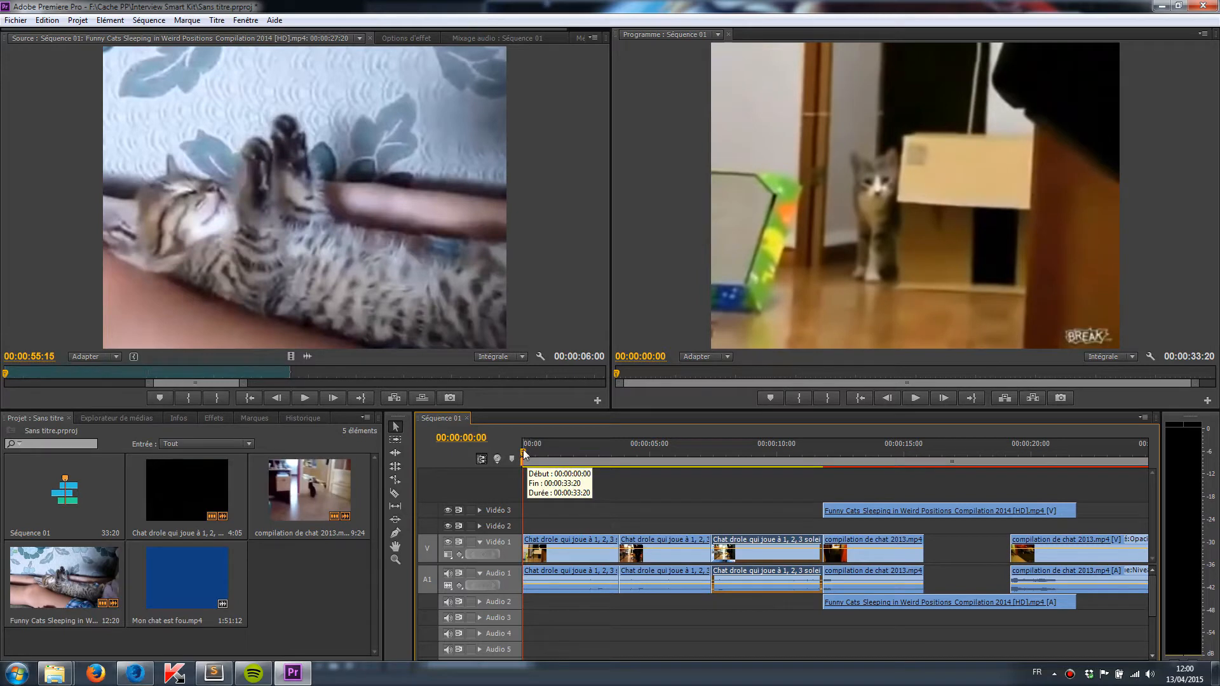
key("space")
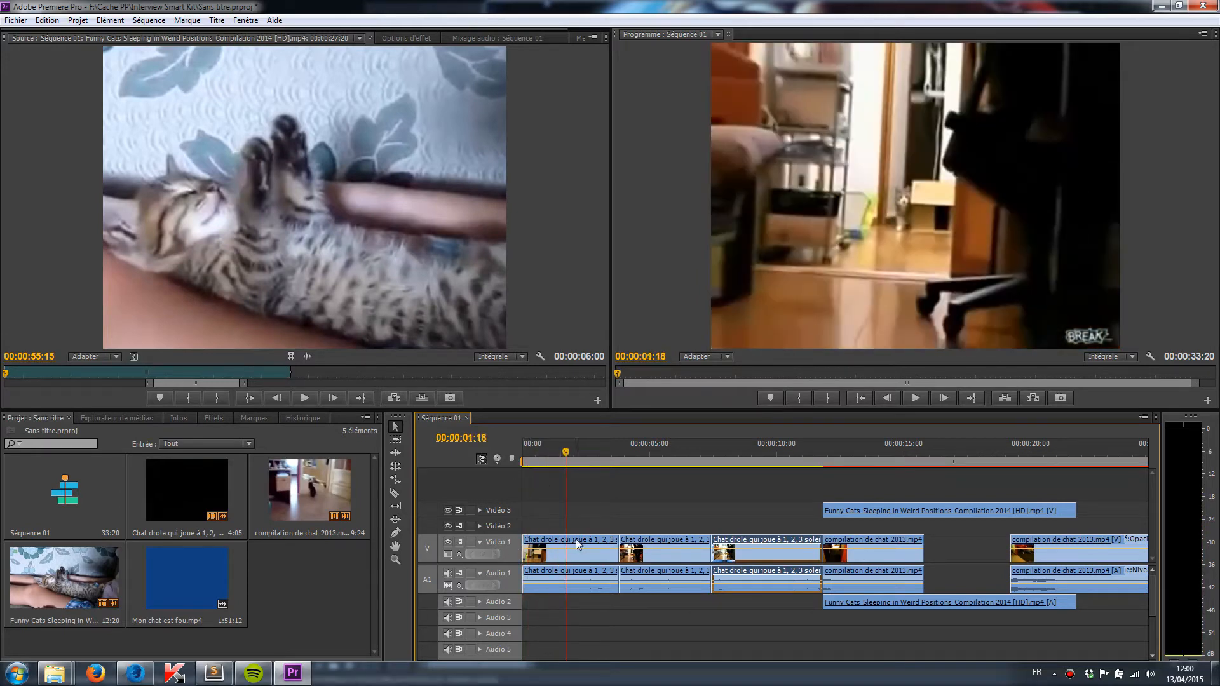
left_click(395, 534)
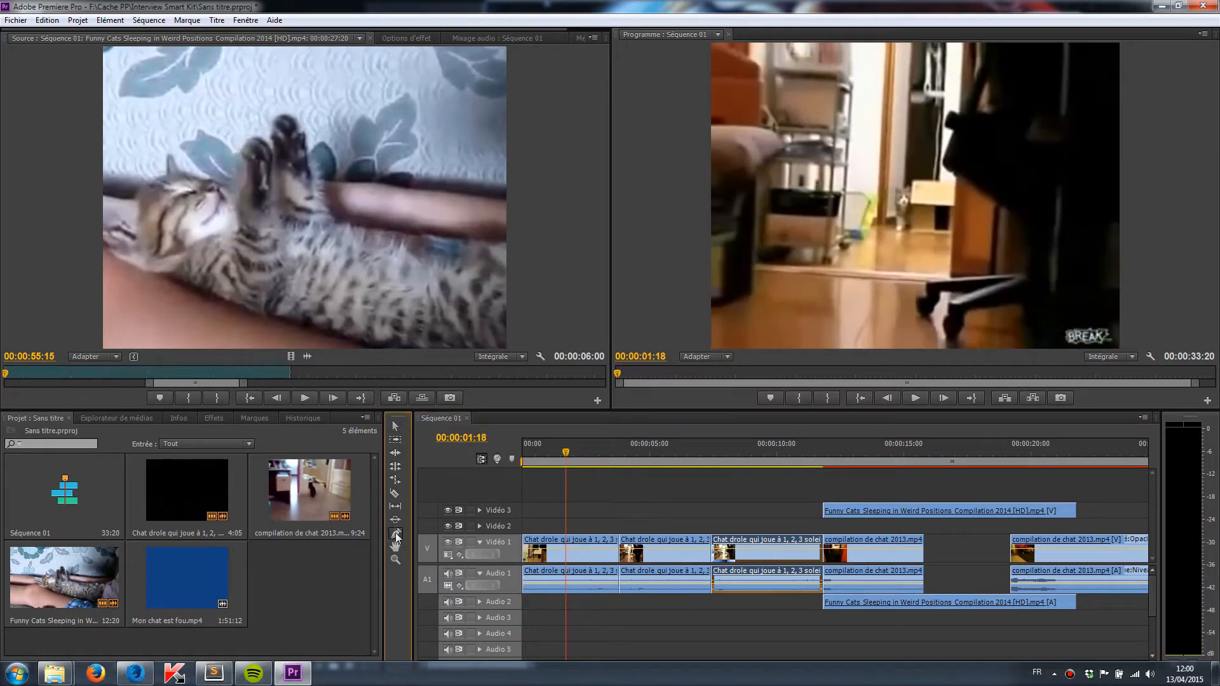
left_click(565, 549)
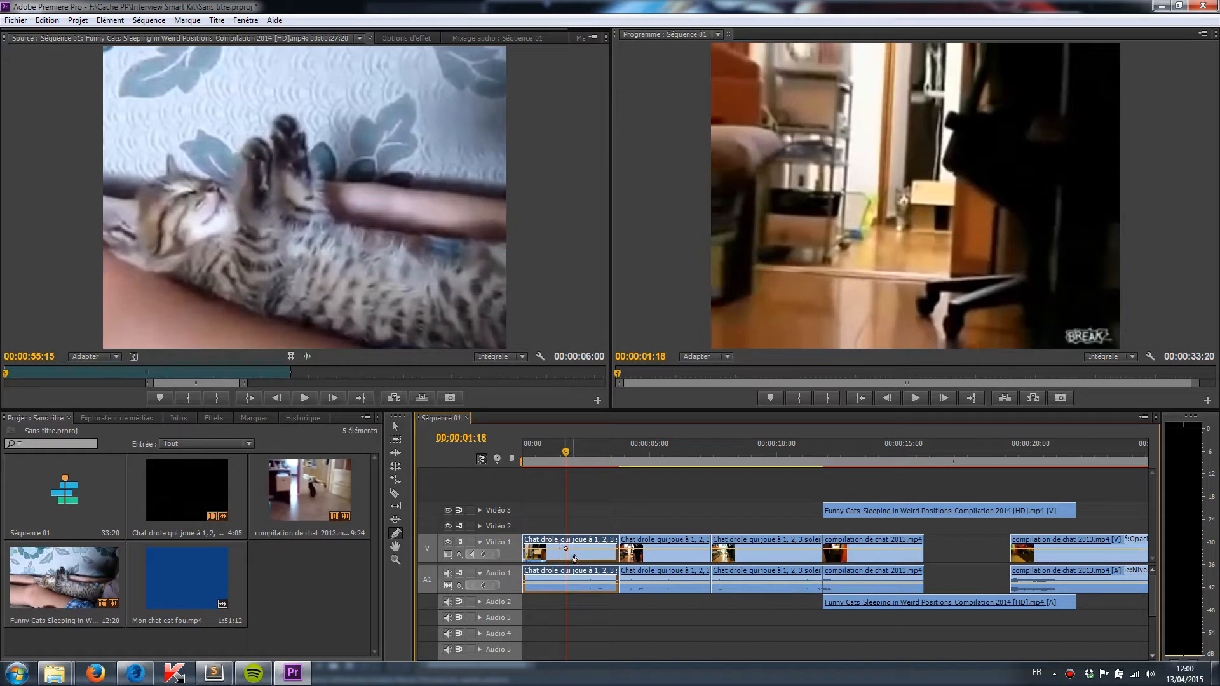
- Add two more opacity keyframes to the first Chat drole piece on Vidéo 1, at 00:00:02:23 and 00:00:02:08
left_click(396, 426)
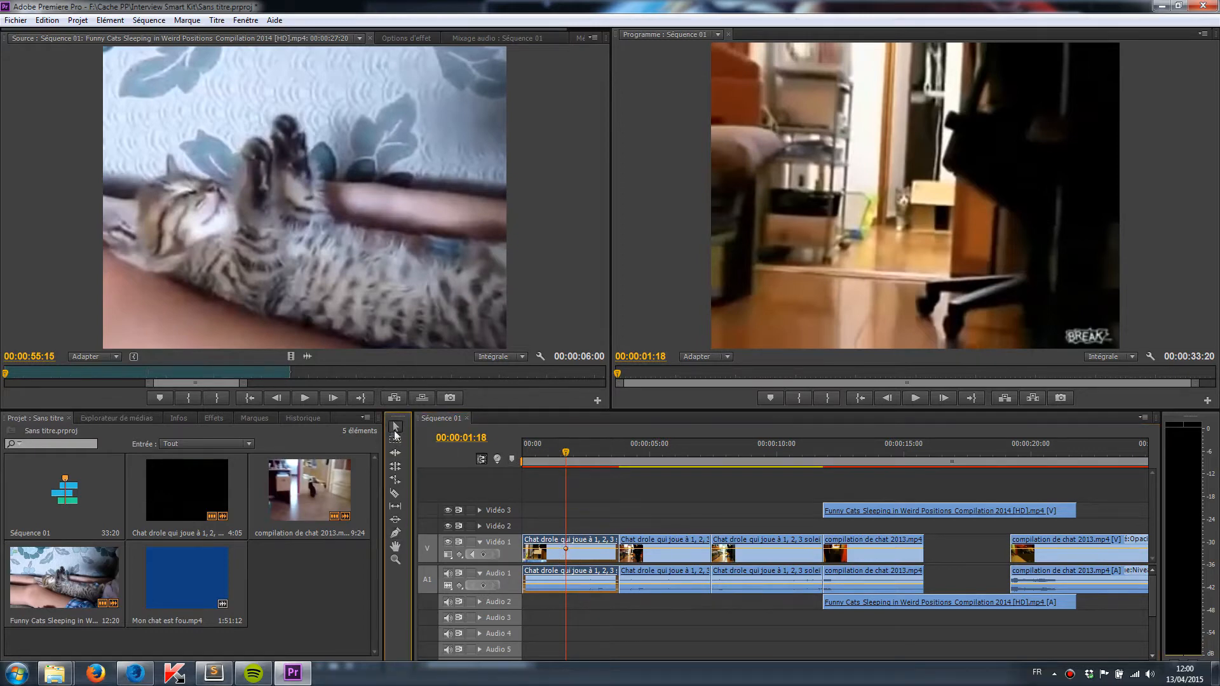
left_click(584, 539)
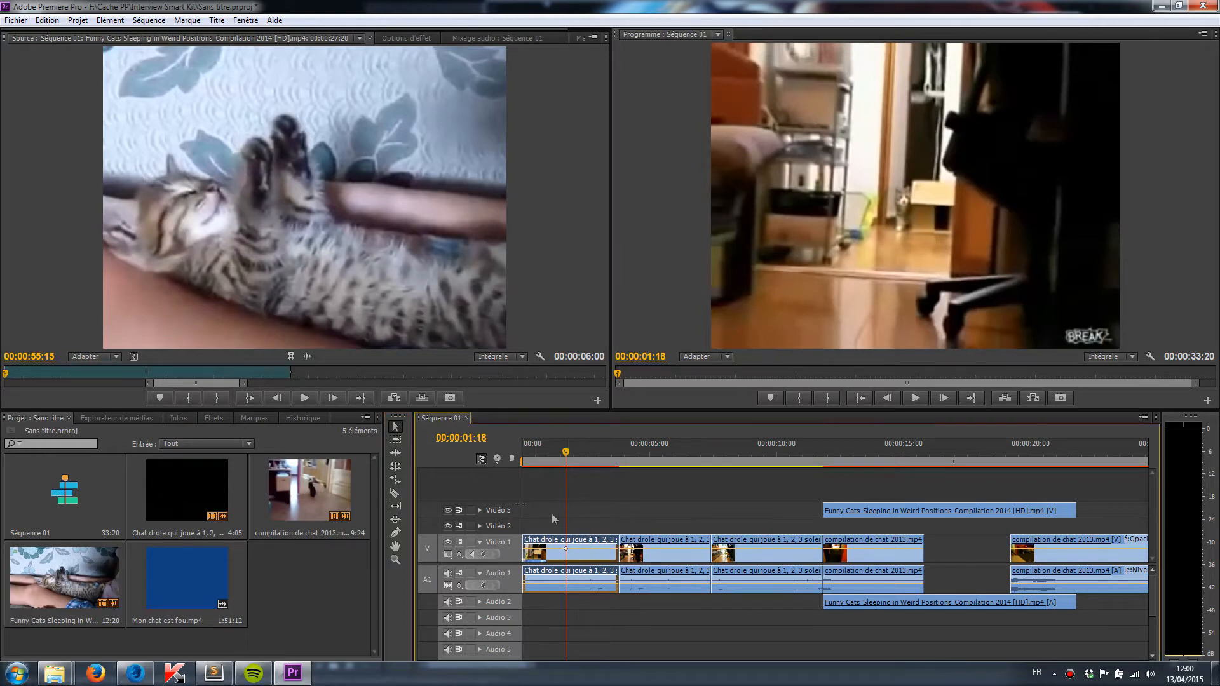
left_click_drag(566, 453, 597, 457)
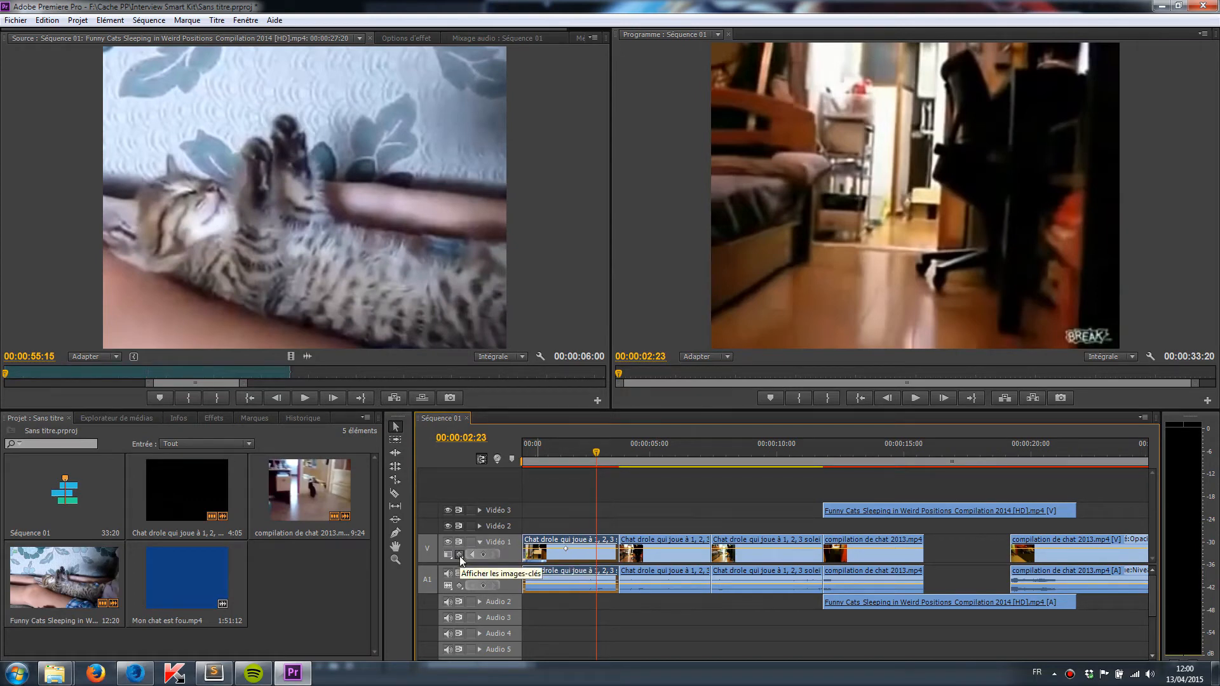
left_click(481, 555)
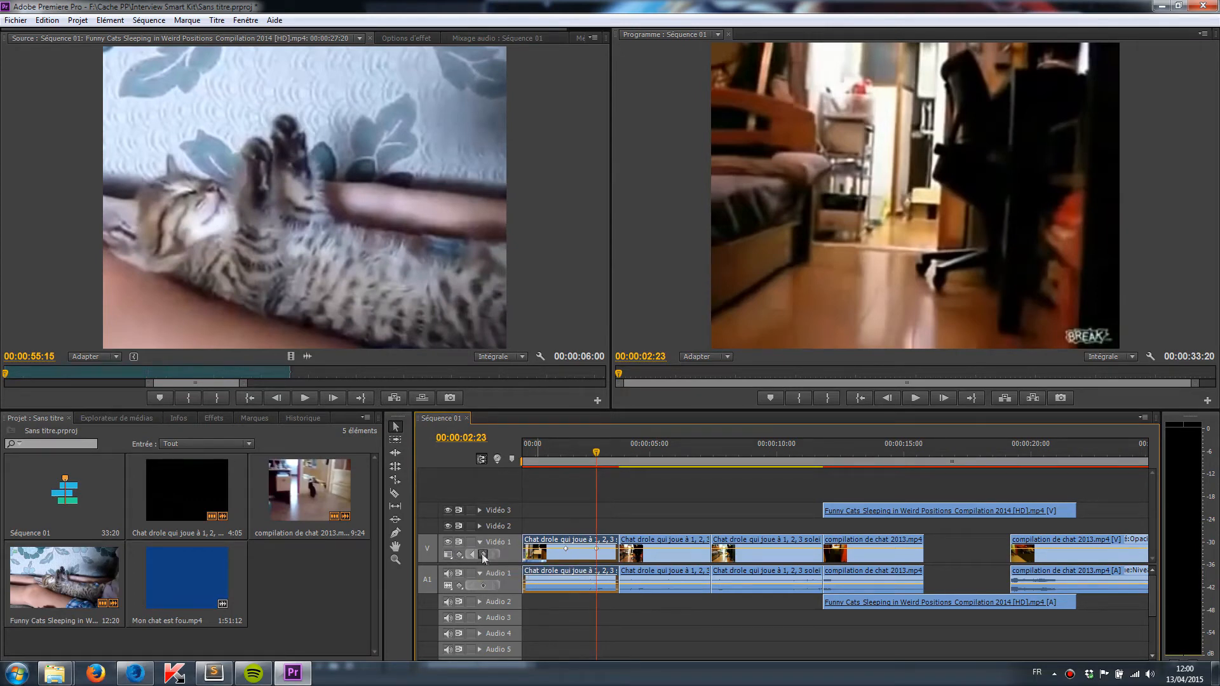
left_click_drag(596, 451, 581, 454)
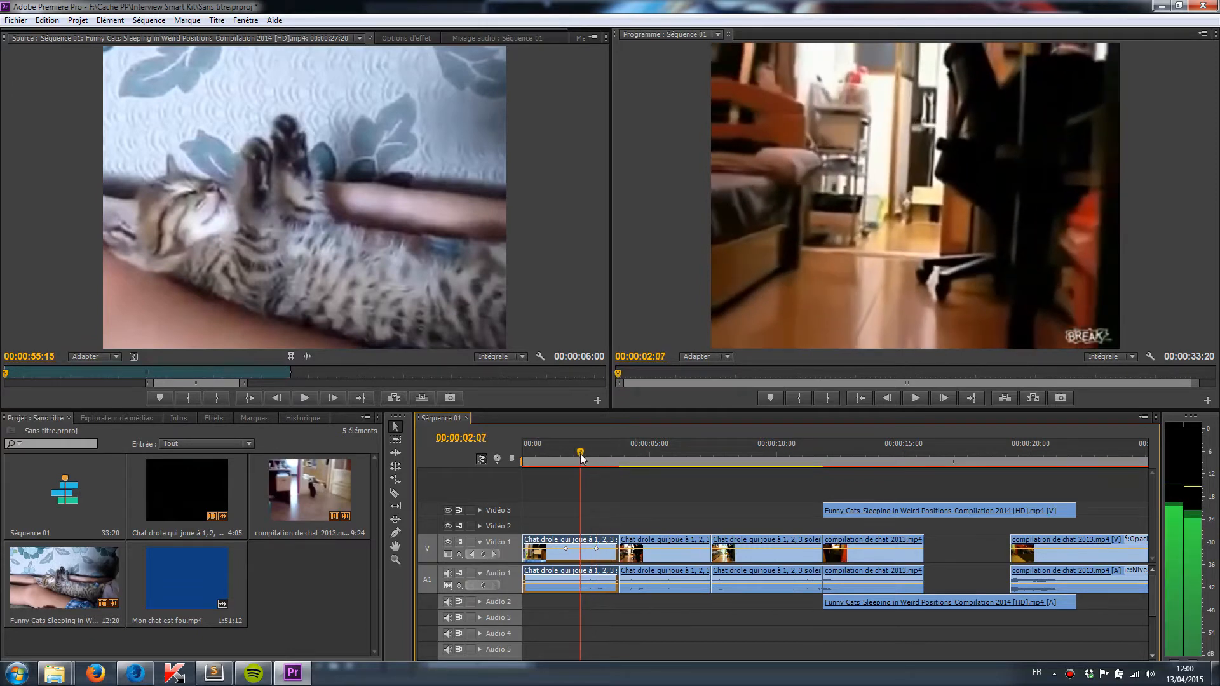
left_click(482, 555)
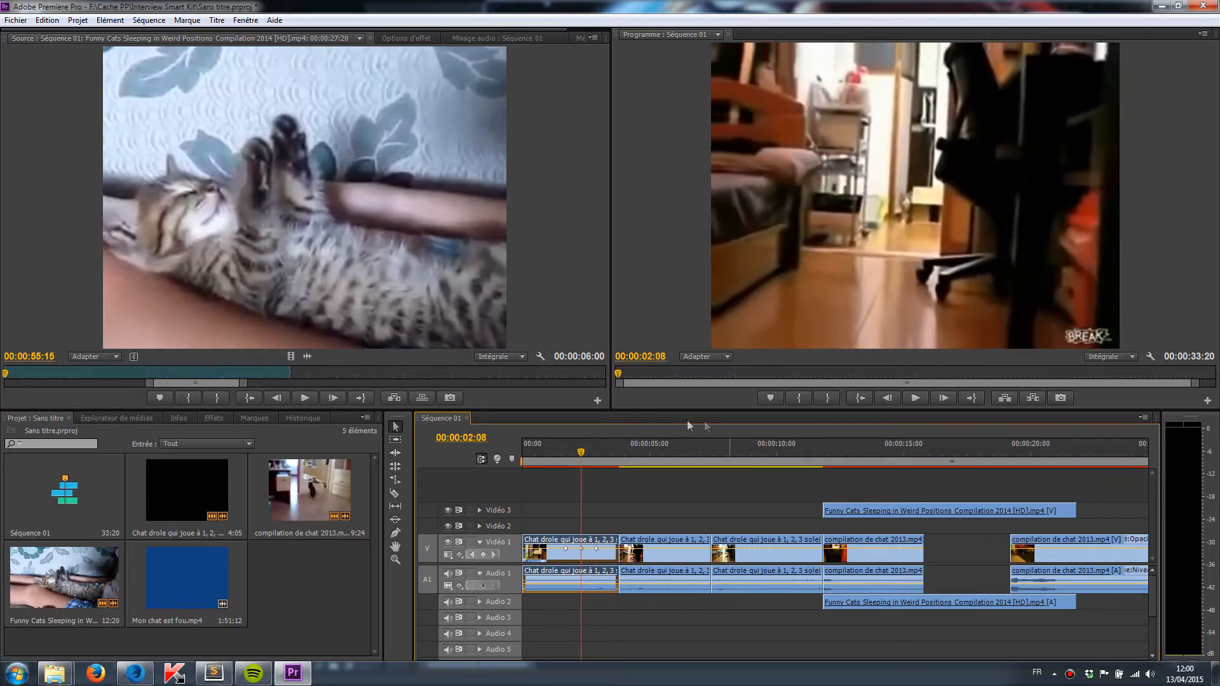
- Enlarge the first Chat drole piece and examine which clip properties its keyframe line can control
left_click(542, 462)
left_click_drag(542, 461, 567, 470)
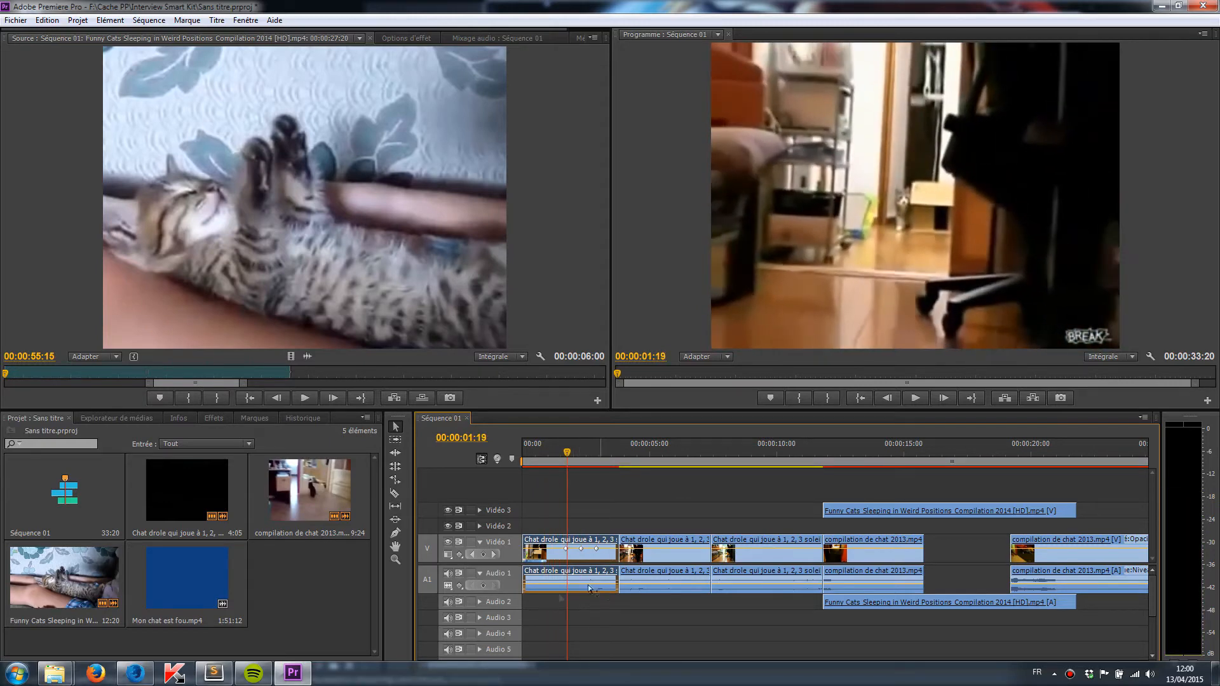
left_click(395, 559)
left_click(578, 550)
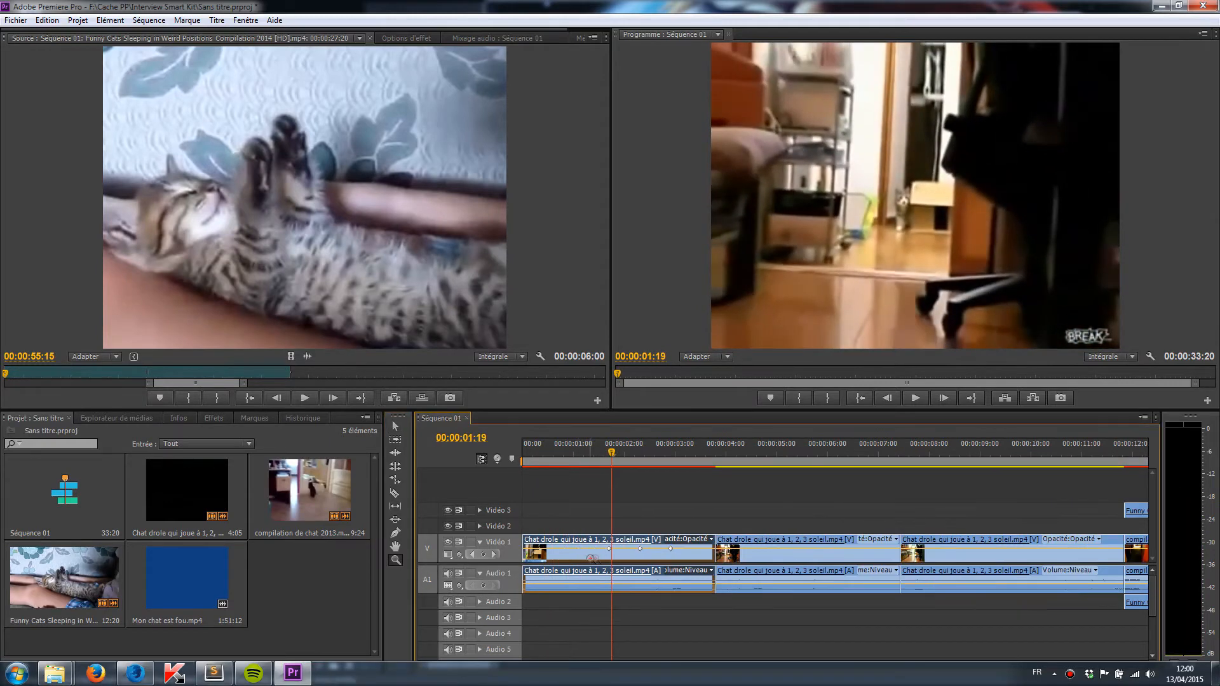
left_click(396, 427)
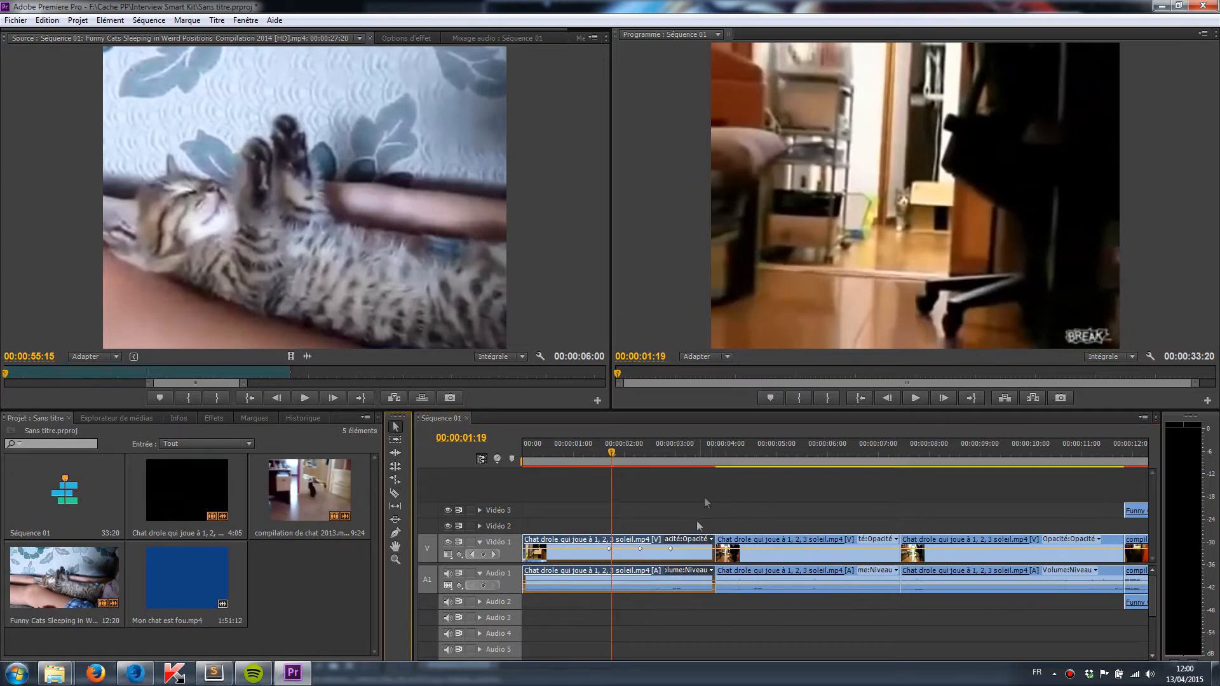
left_click(609, 451)
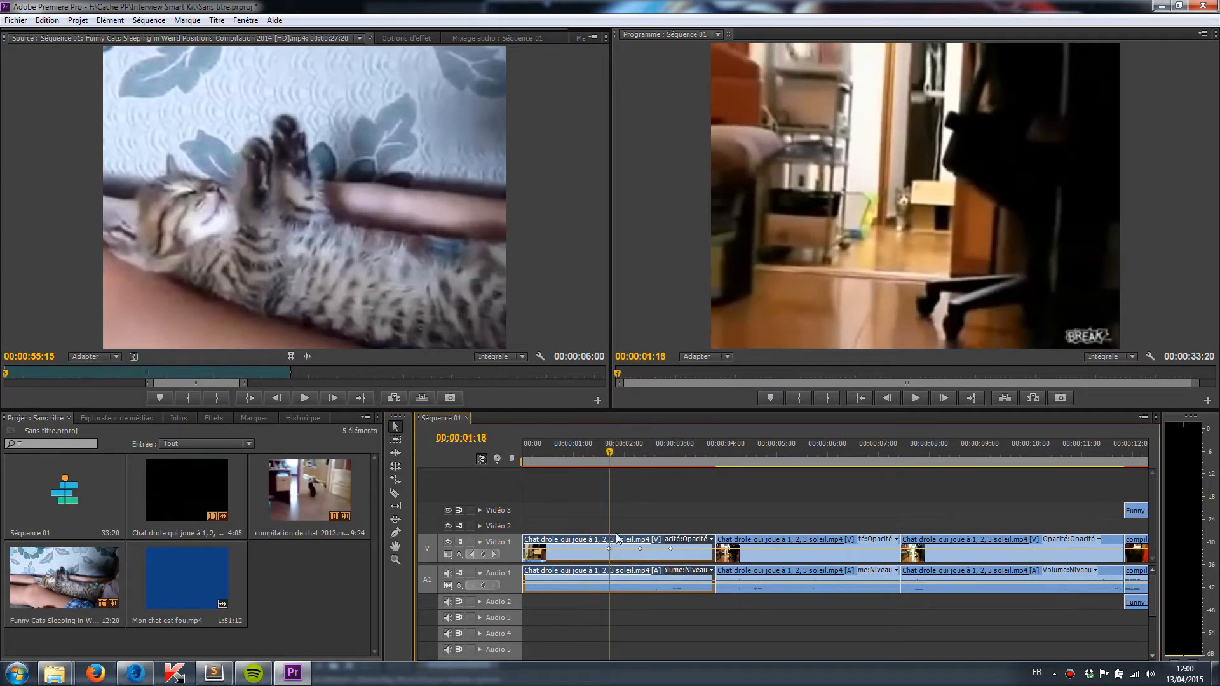
left_click(697, 540)
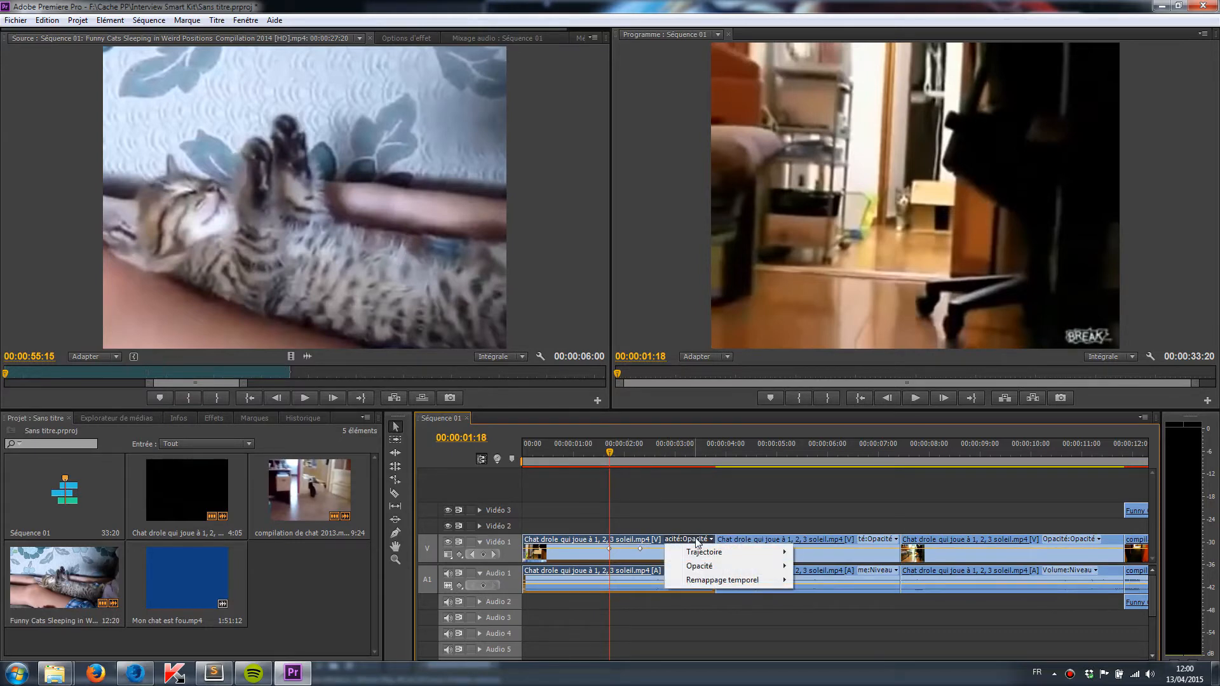
mouse_move(696, 570)
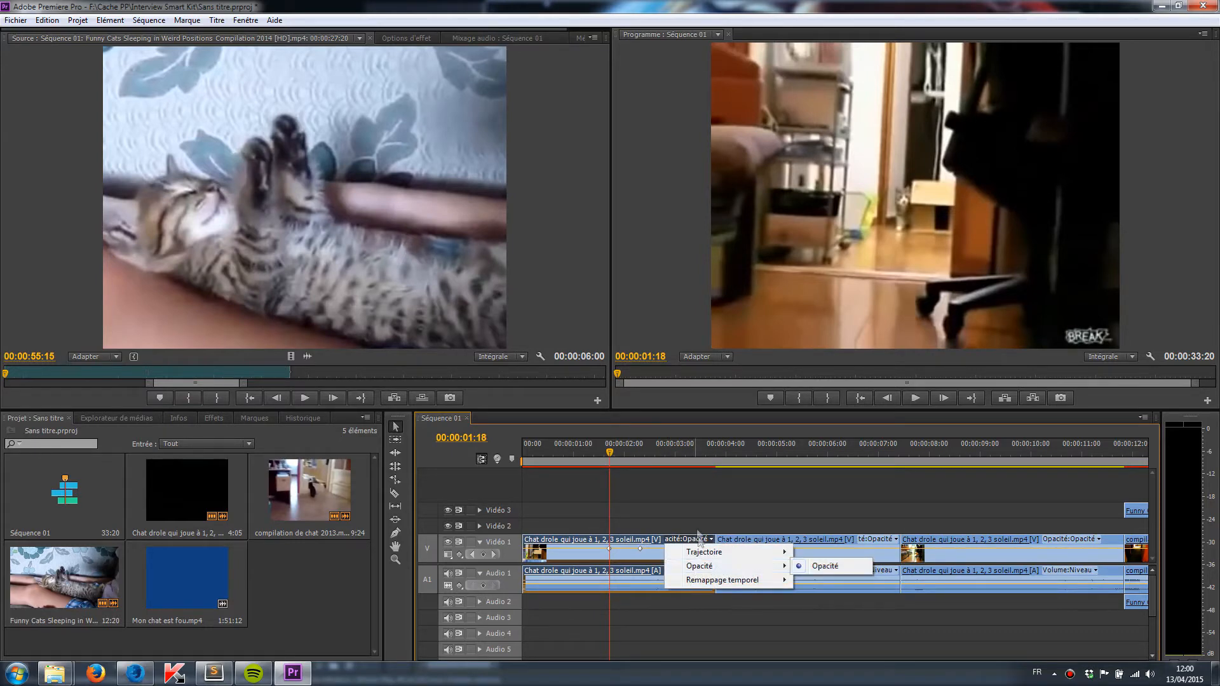
left_click(699, 536)
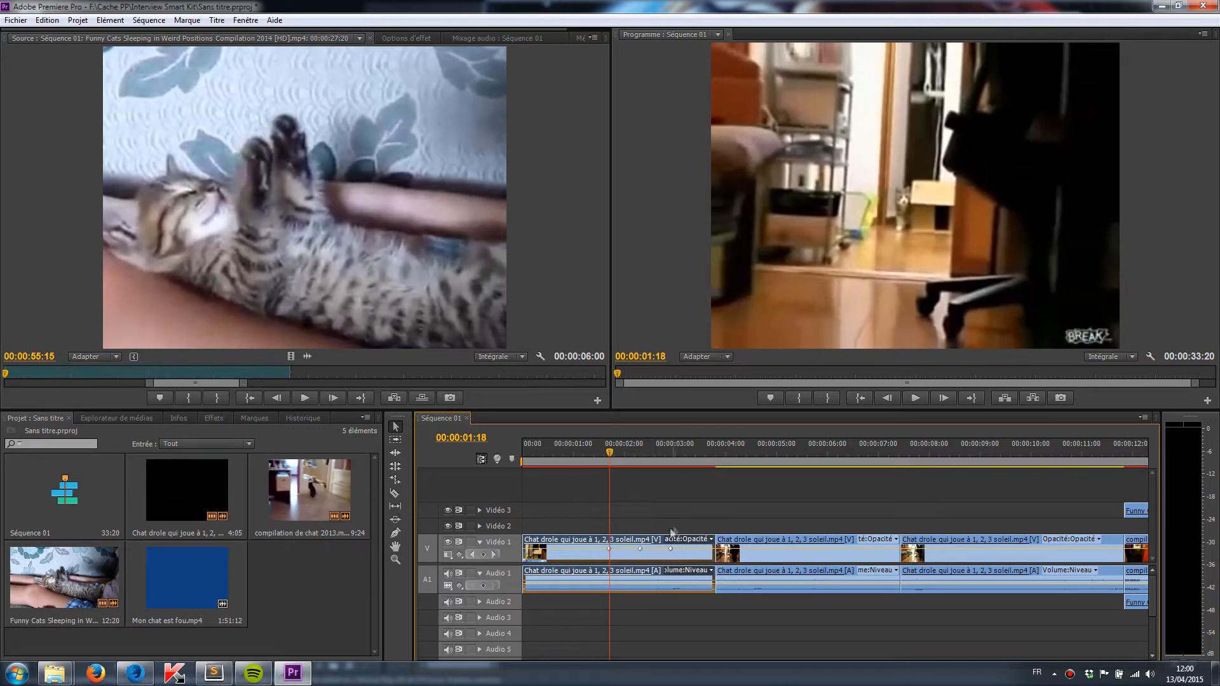
- Lower the middle opacity keyframe of the first Chat drole piece until the image is almost black
left_click_drag(608, 451, 639, 452)
mouse_move(641, 550)
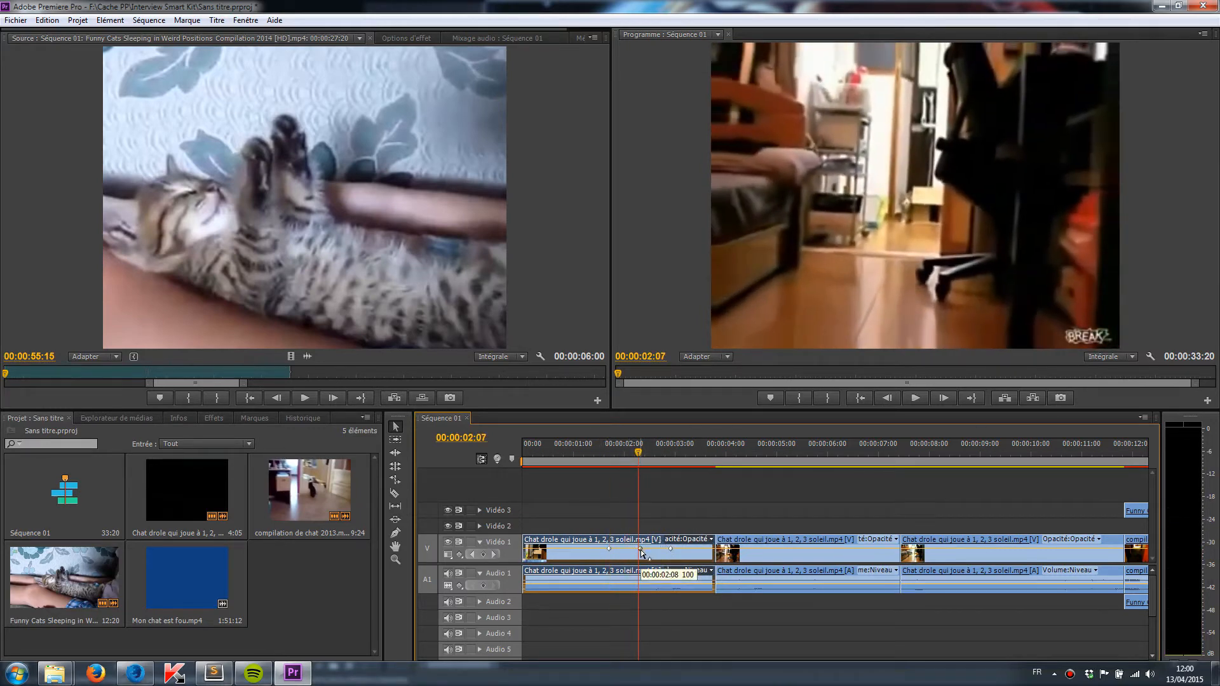
left_click_drag(640, 549, 640, 557)
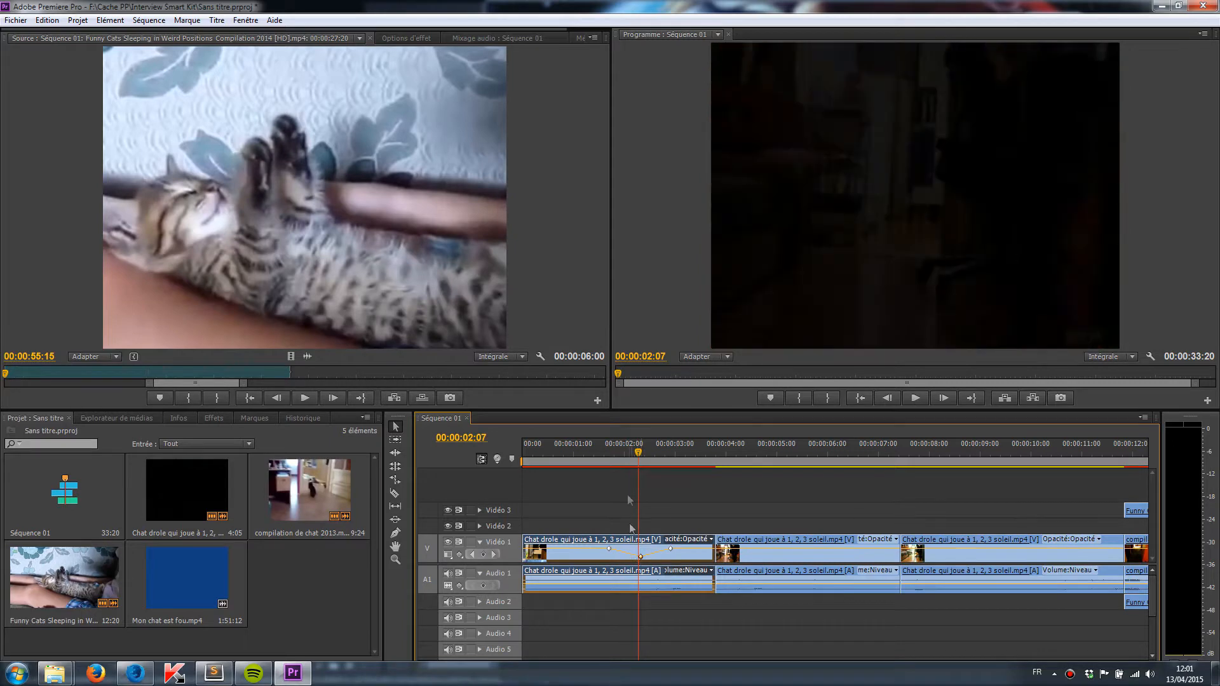
- Play the first Chat drole piece from 00:00:01:17 to check the opacity fade, and scrub through it again
left_click_drag(603, 448, 608, 456)
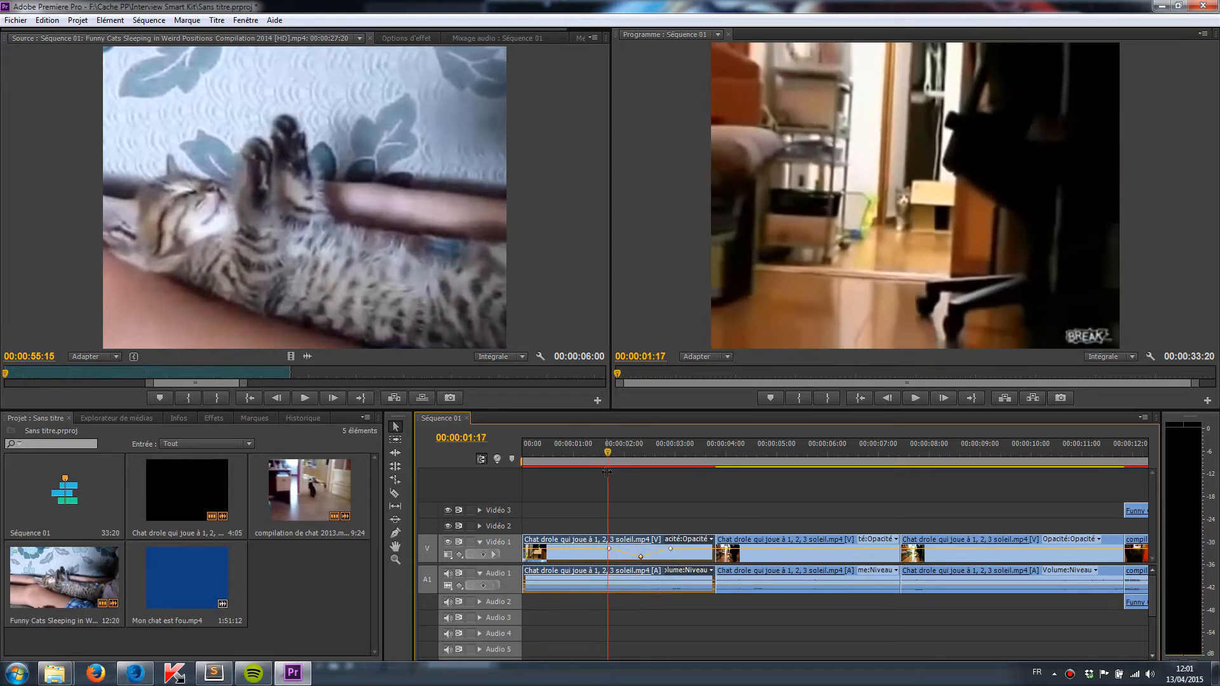
key("space")
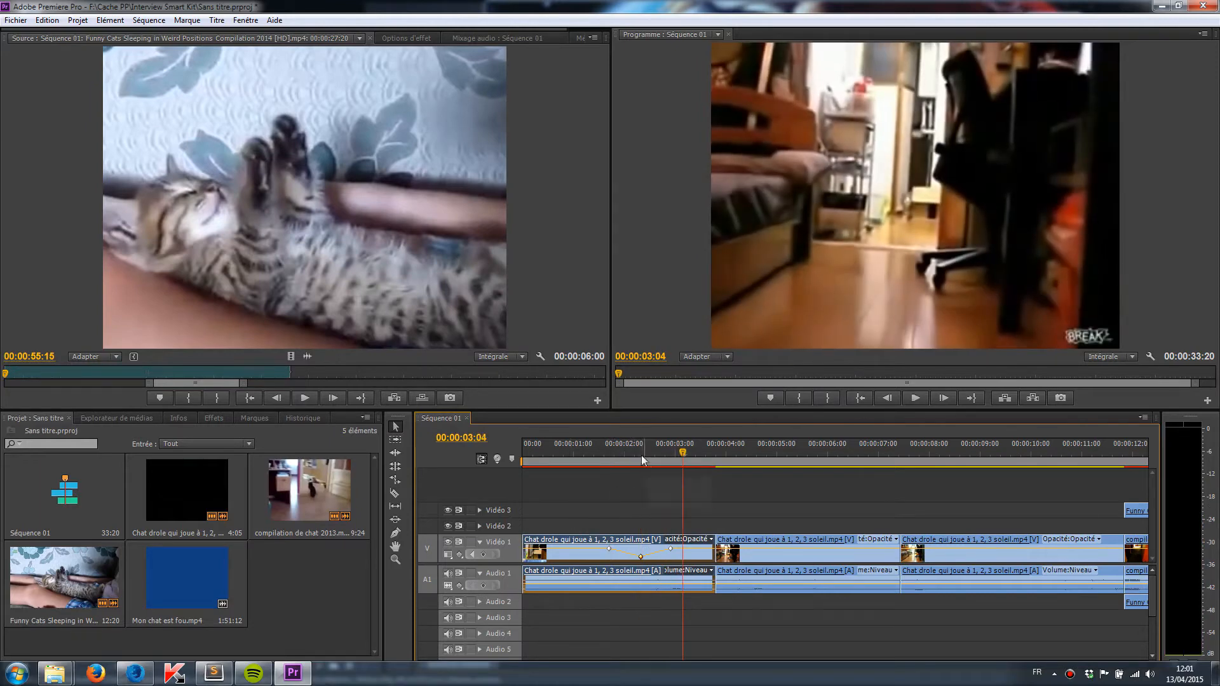
left_click_drag(642, 455, 671, 469)
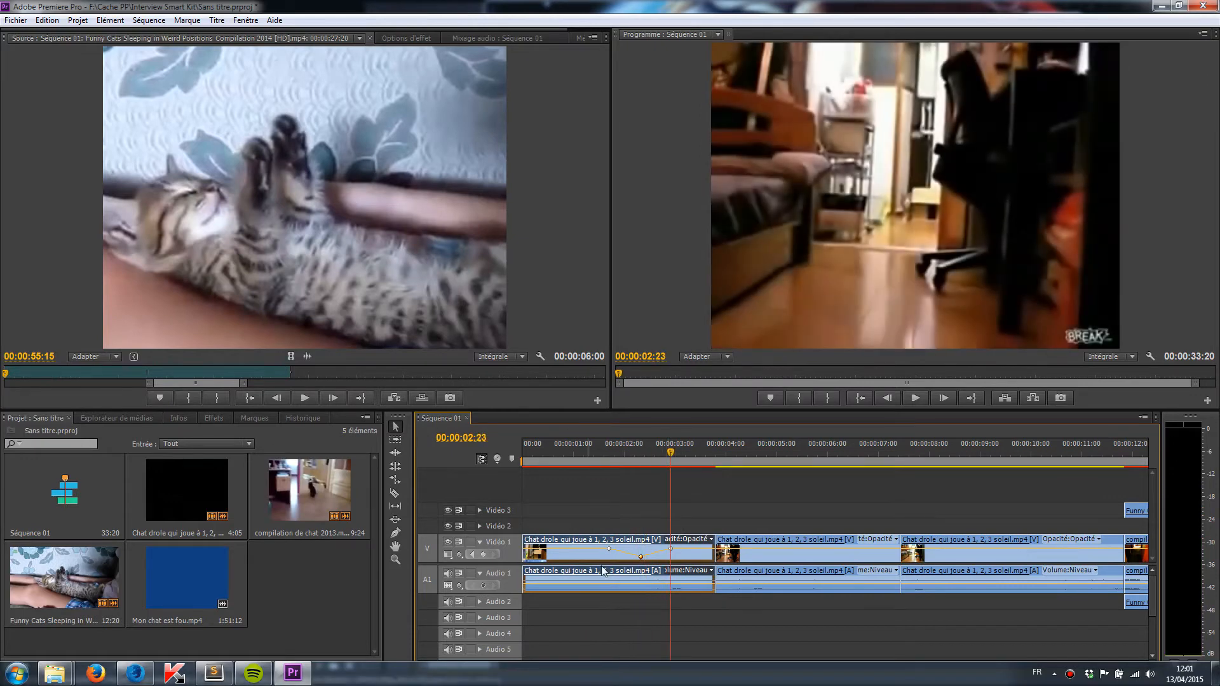
- Add volume keyframes to the first Chat drole clip on Audio 1 at 00:00:01:20, 00:00:02:10 and 00:00:02:23, and lower the middle one
left_click(614, 449)
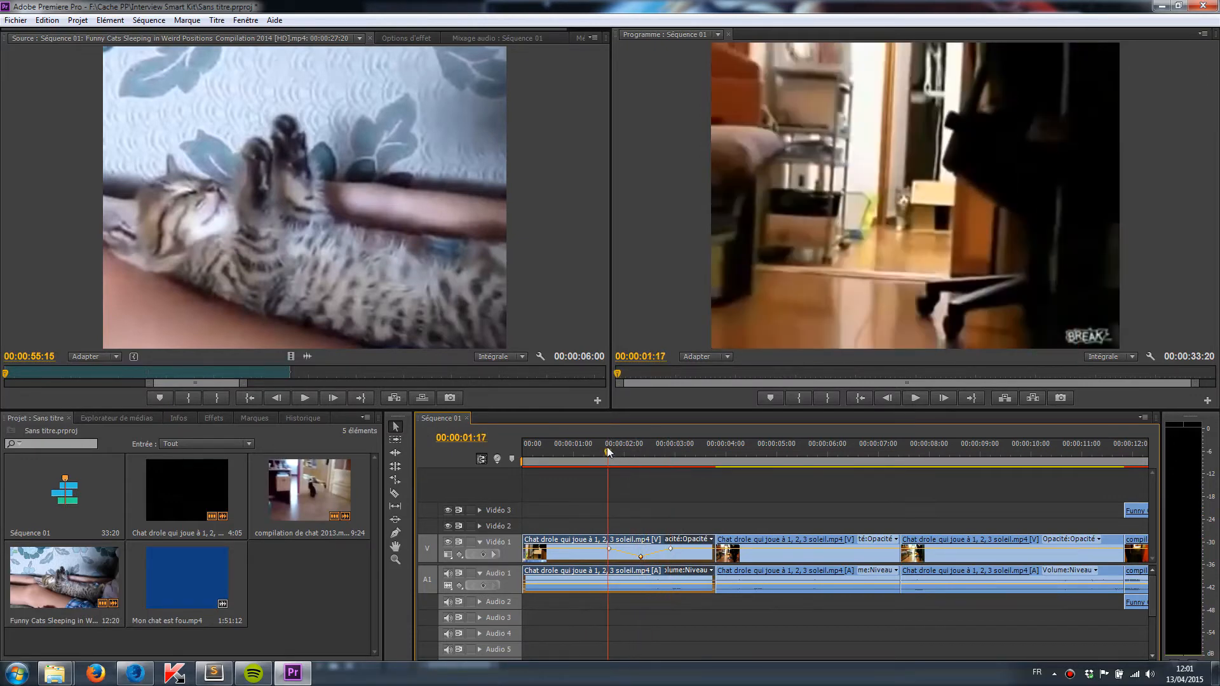
left_click(483, 585)
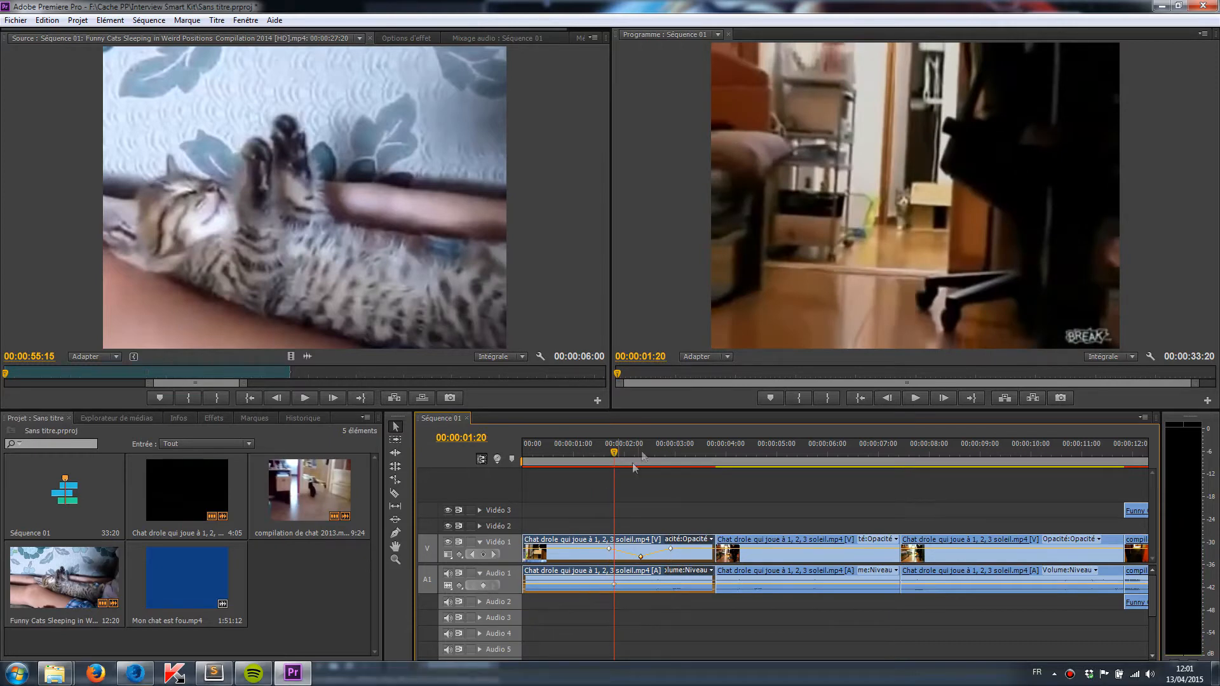
left_click(643, 453)
left_click(483, 584)
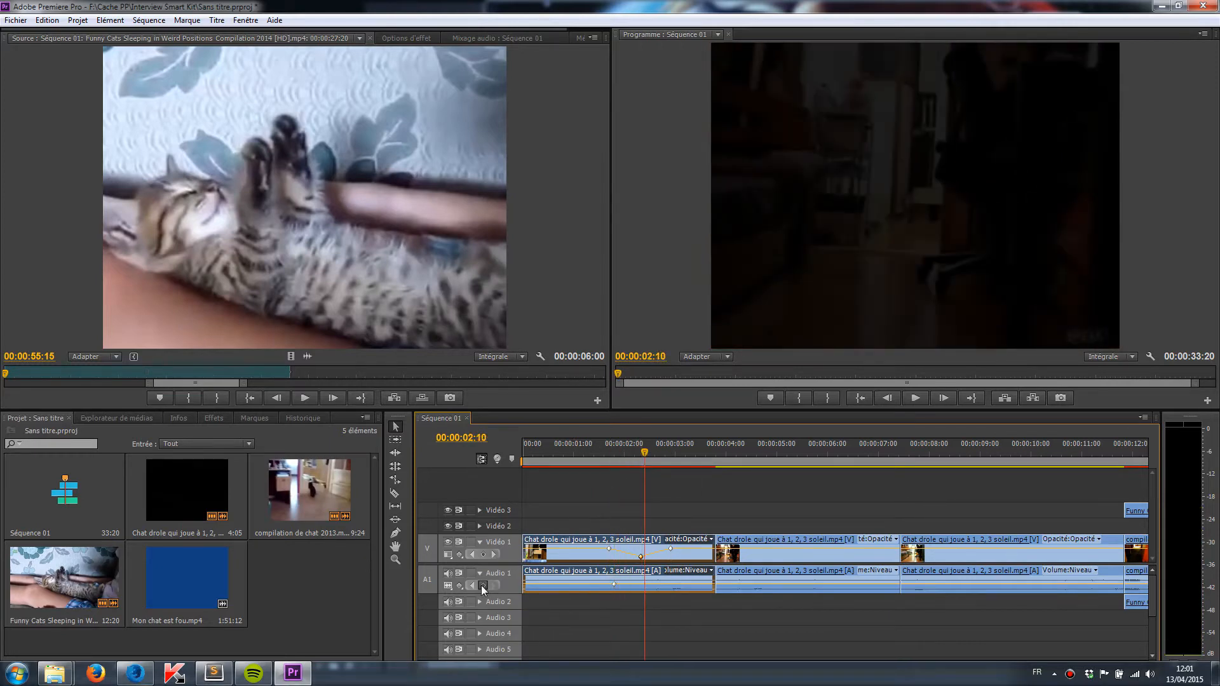
left_click(671, 452)
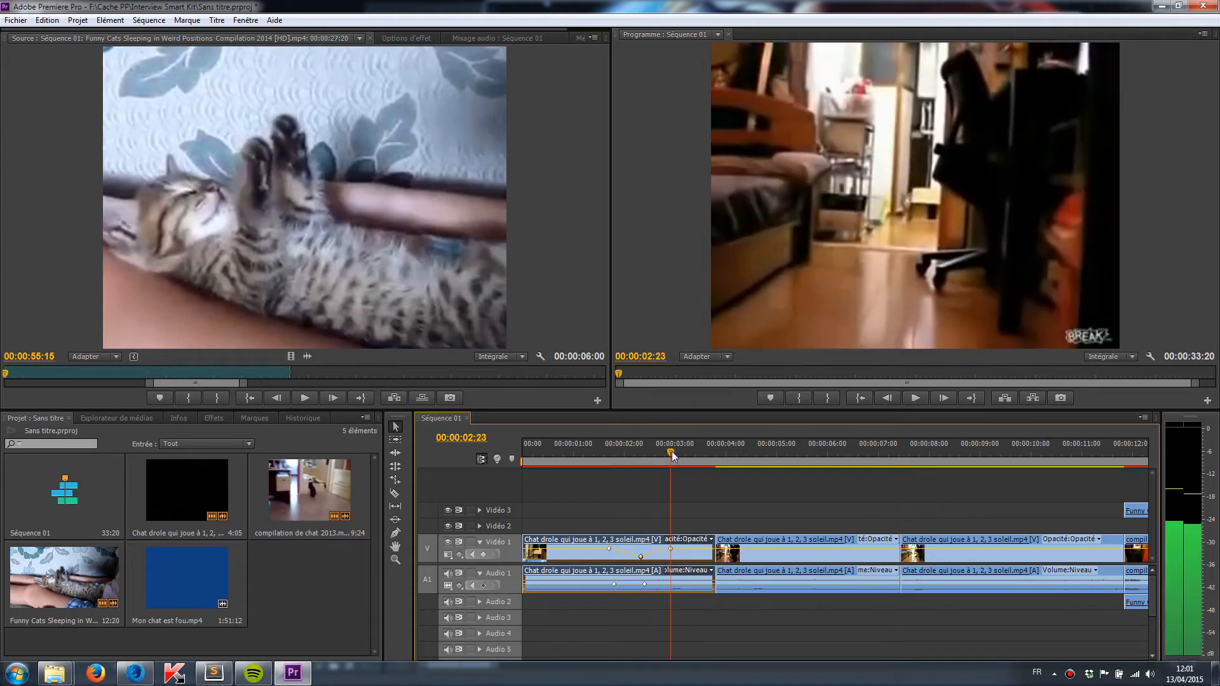
left_click(483, 585)
mouse_move(644, 584)
left_mouse_down()
mouse_move(639, 600)
mouse_move(639, 588)
left_mouse_up()
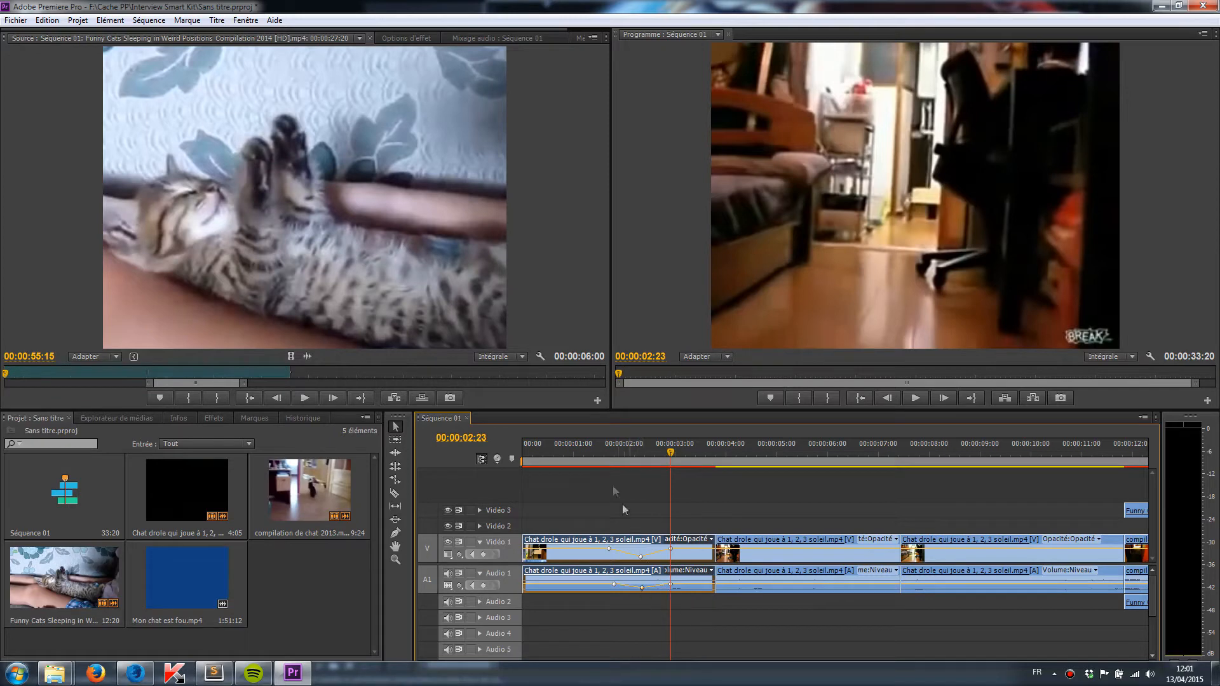
- Play the first Chat drole piece from about 00:00:01:17 to check the volume dip, and return the playhead to 00:00:01:17
left_click(611, 446)
key("space")
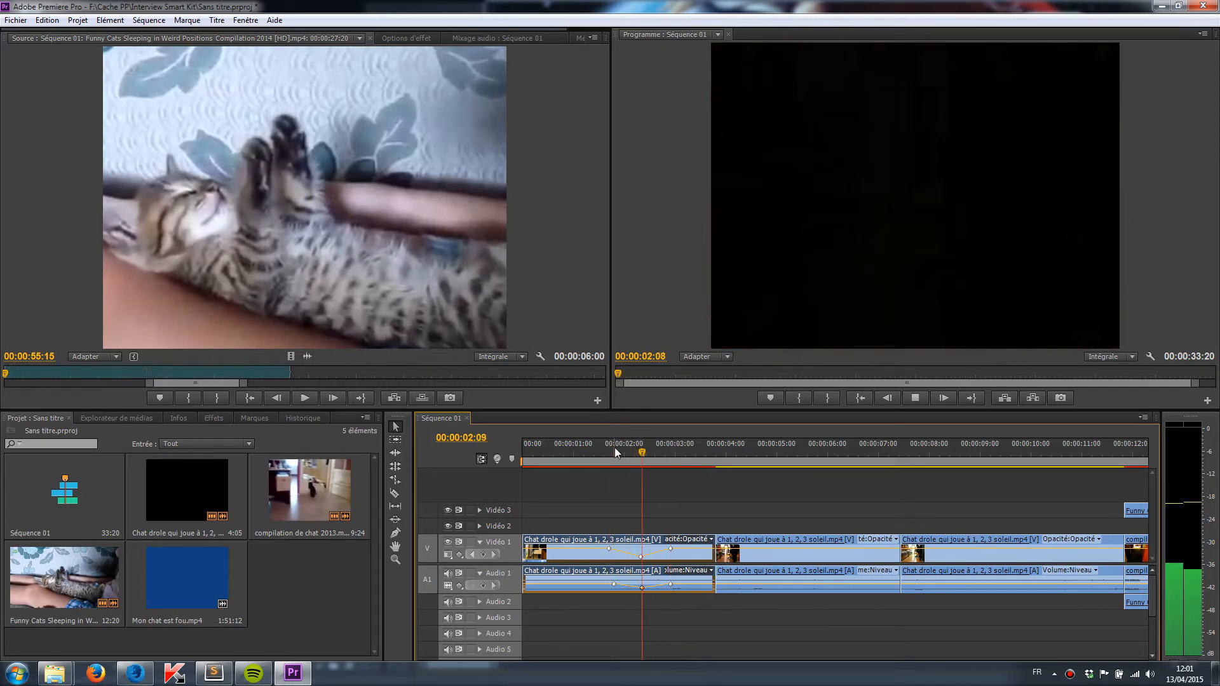
key("space")
mouse_move(622, 450)
left_mouse_down()
mouse_move(649, 460)
mouse_move(612, 467)
mouse_move(608, 447)
left_mouse_up()
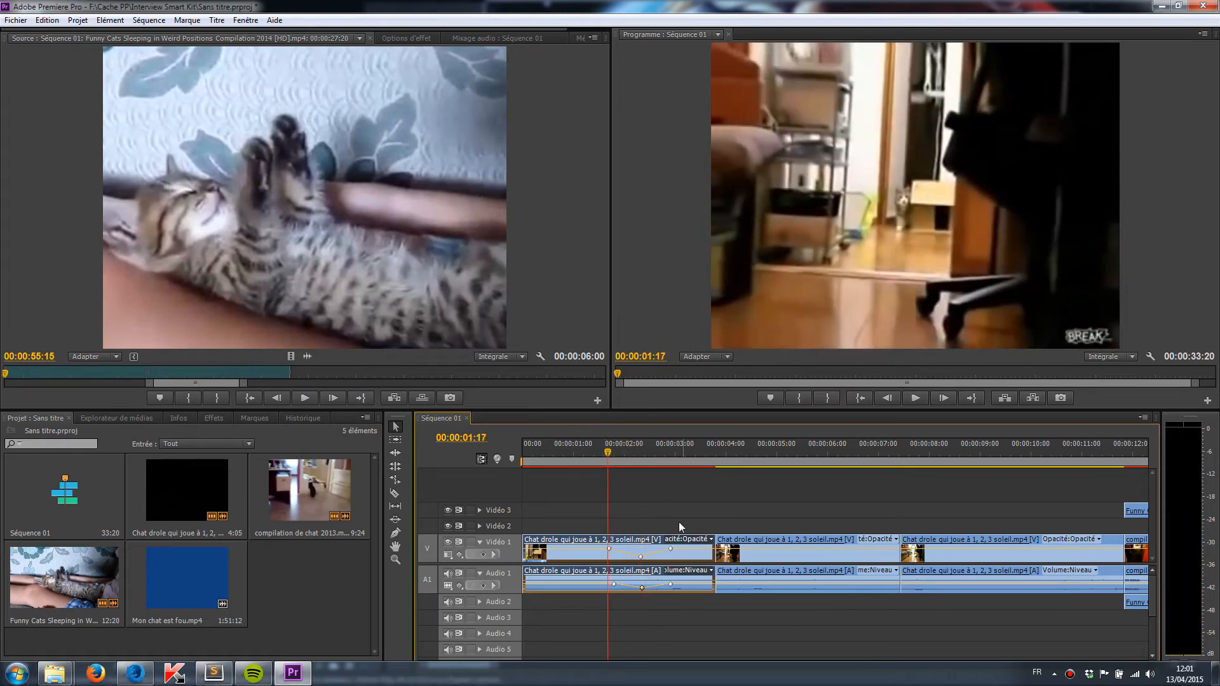
- Examine the Trajectoire and Remappage temporel properties that the first Chat drole piece's video keyframe line can control
left_click(690, 571)
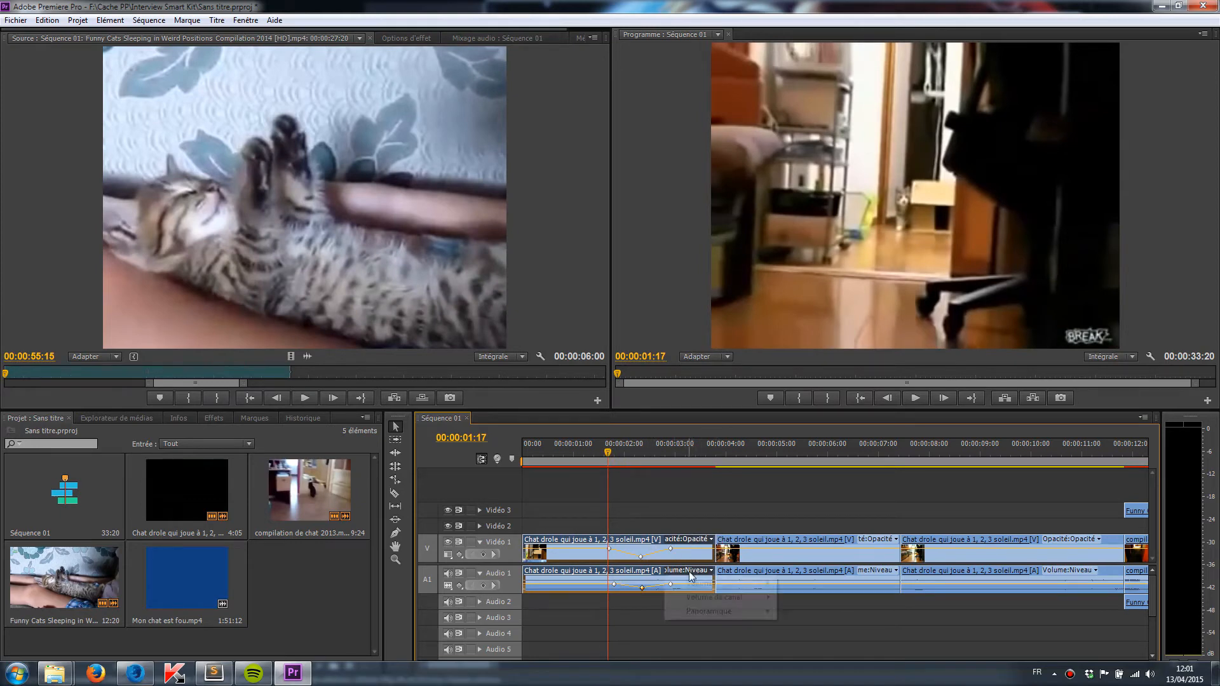
left_click(580, 510)
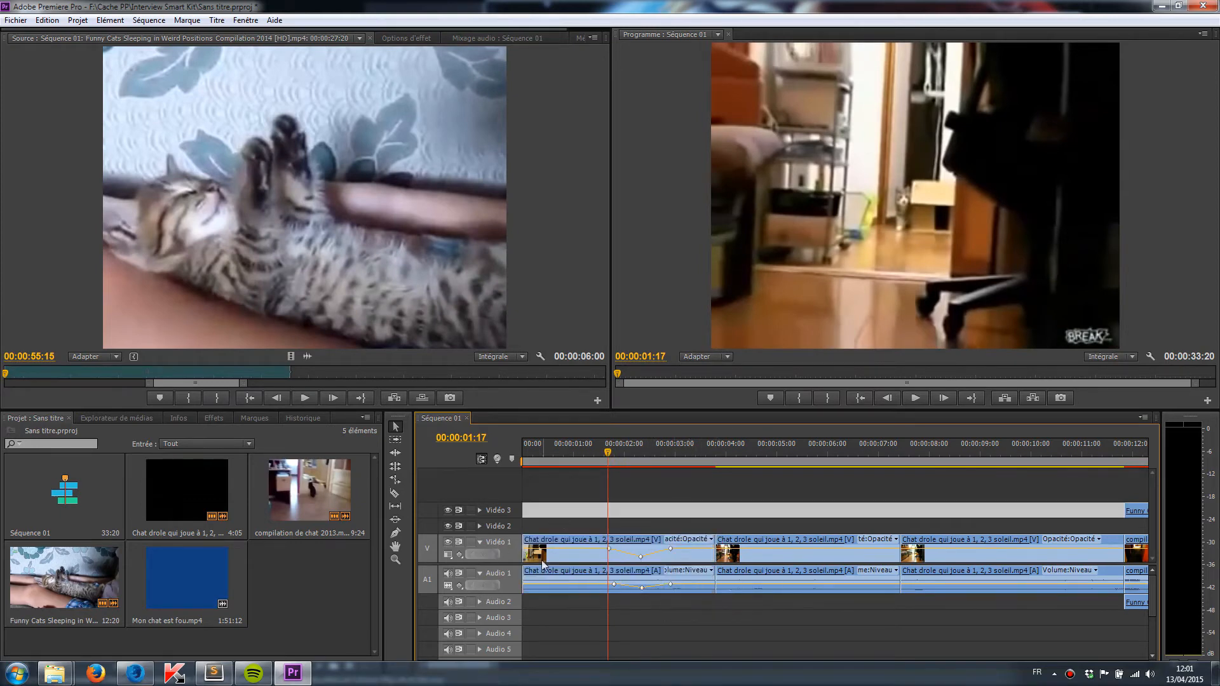
left_click(686, 539)
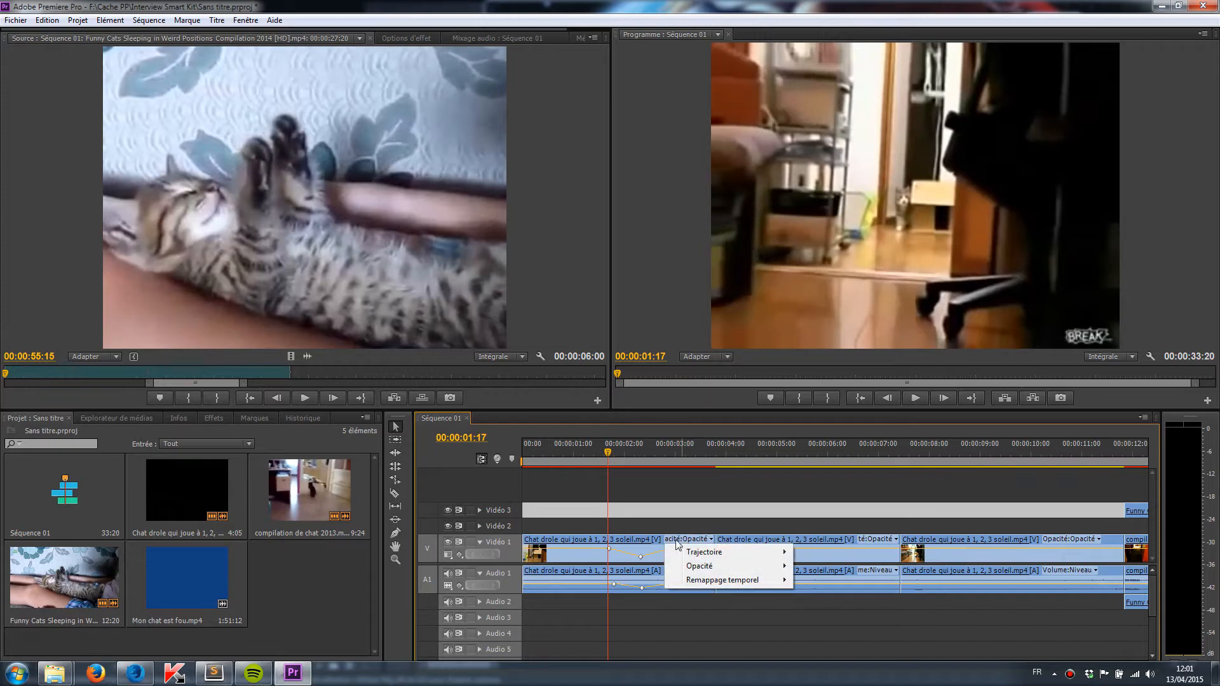
mouse_move(705, 556)
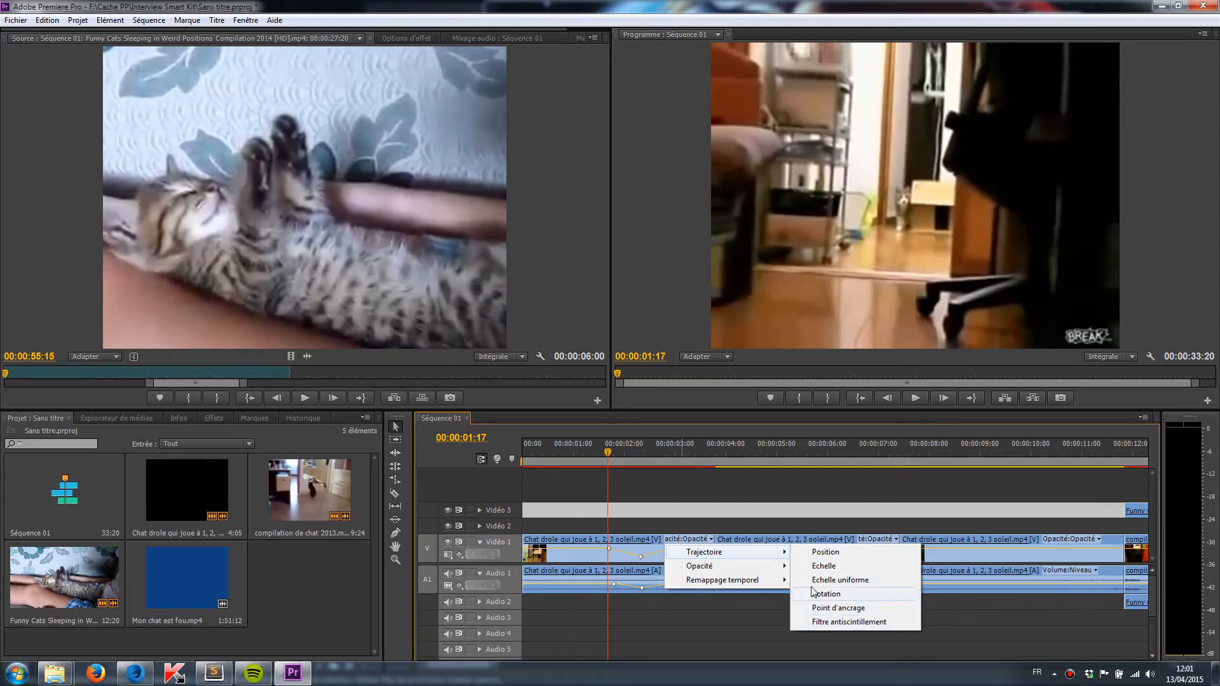
mouse_move(763, 583)
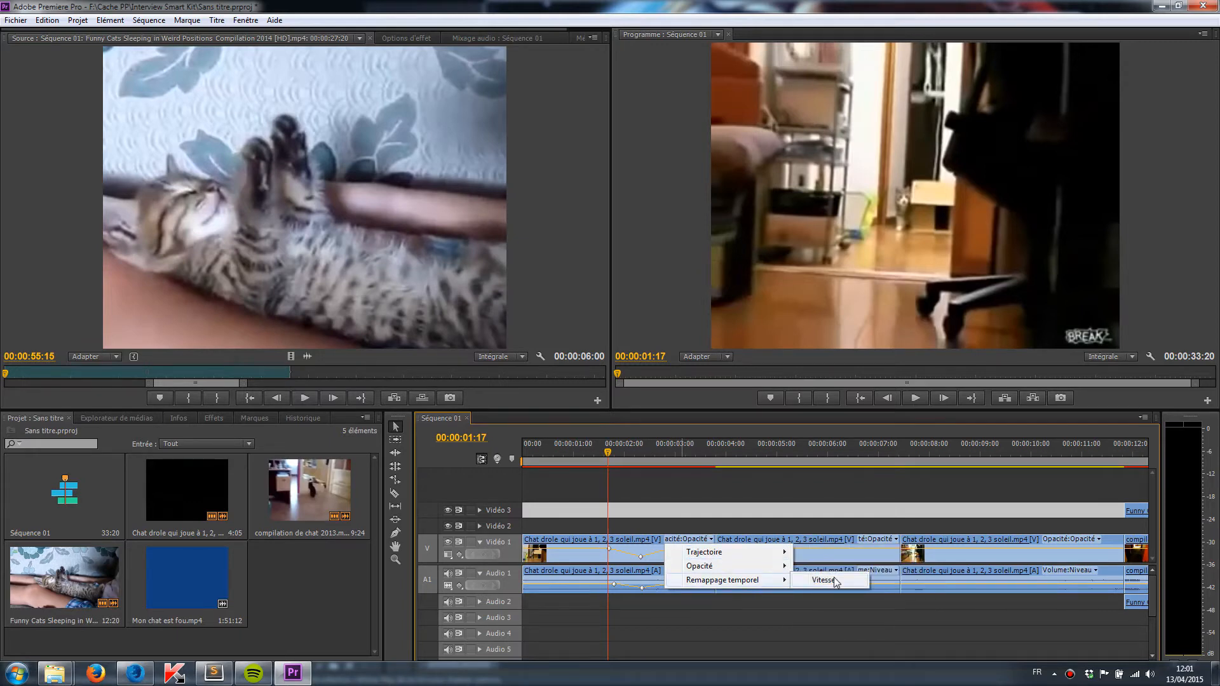
left_click(680, 510)
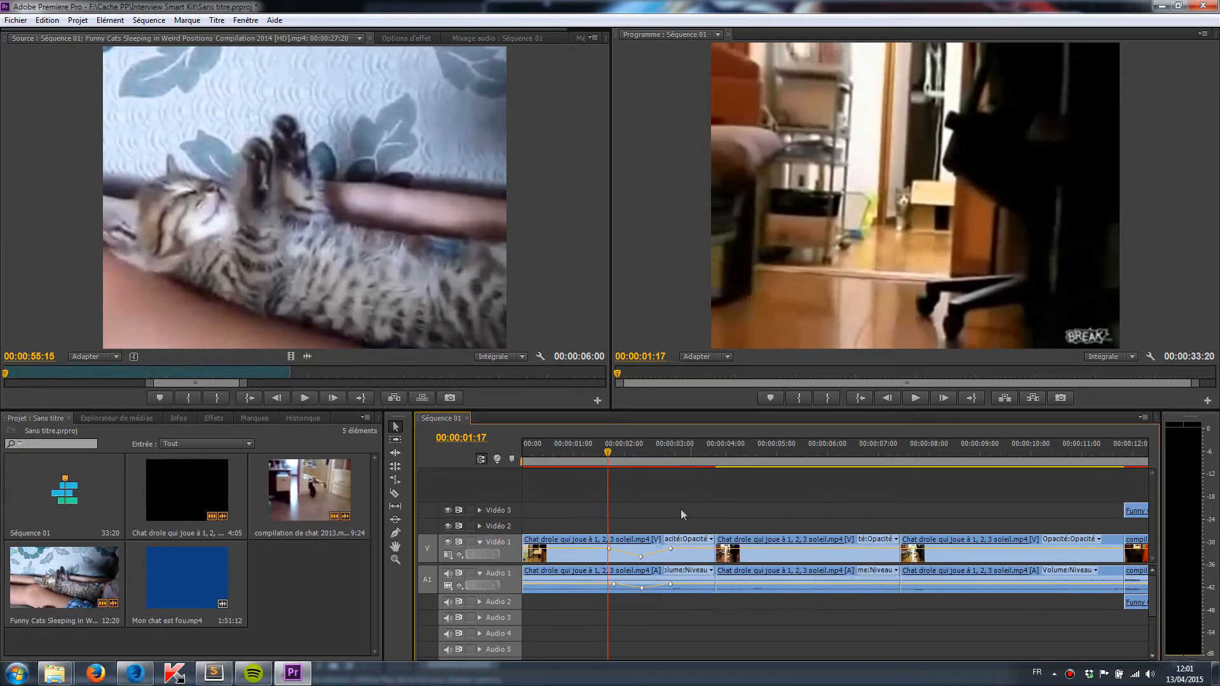
- Examine the Volume, Volume de canal and Panoramique properties available for the first Chat drole piece's audio keyframe line
left_click(636, 573)
left_click(692, 572)
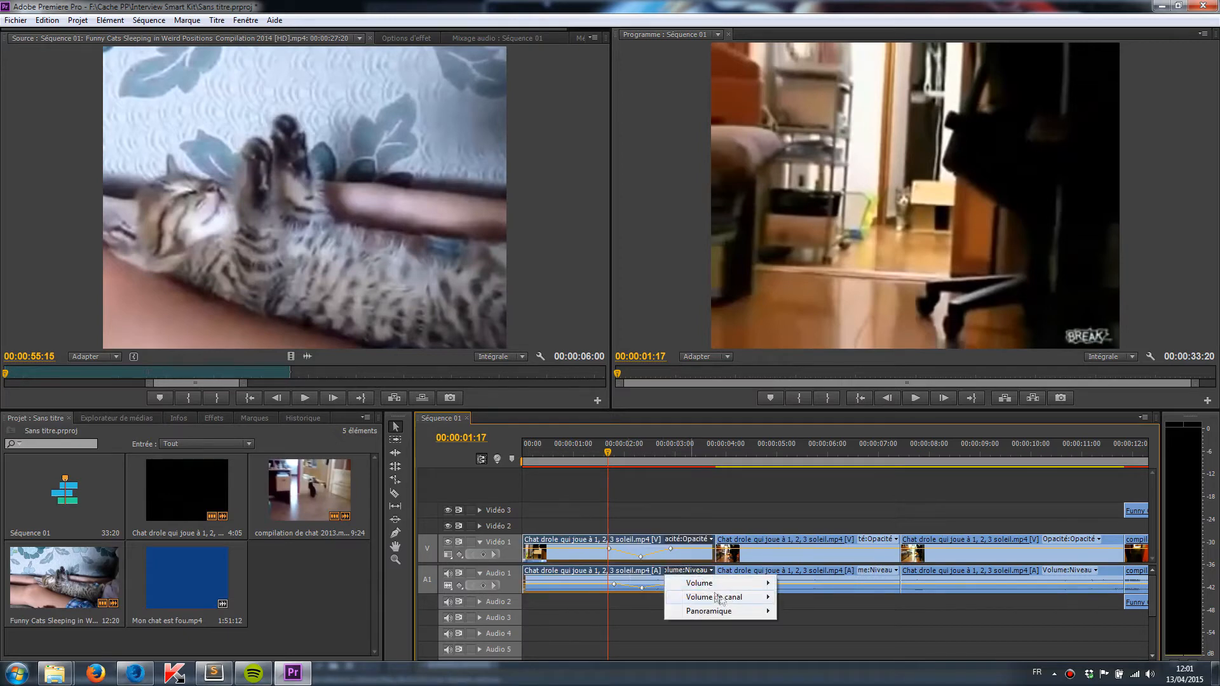
mouse_move(716, 612)
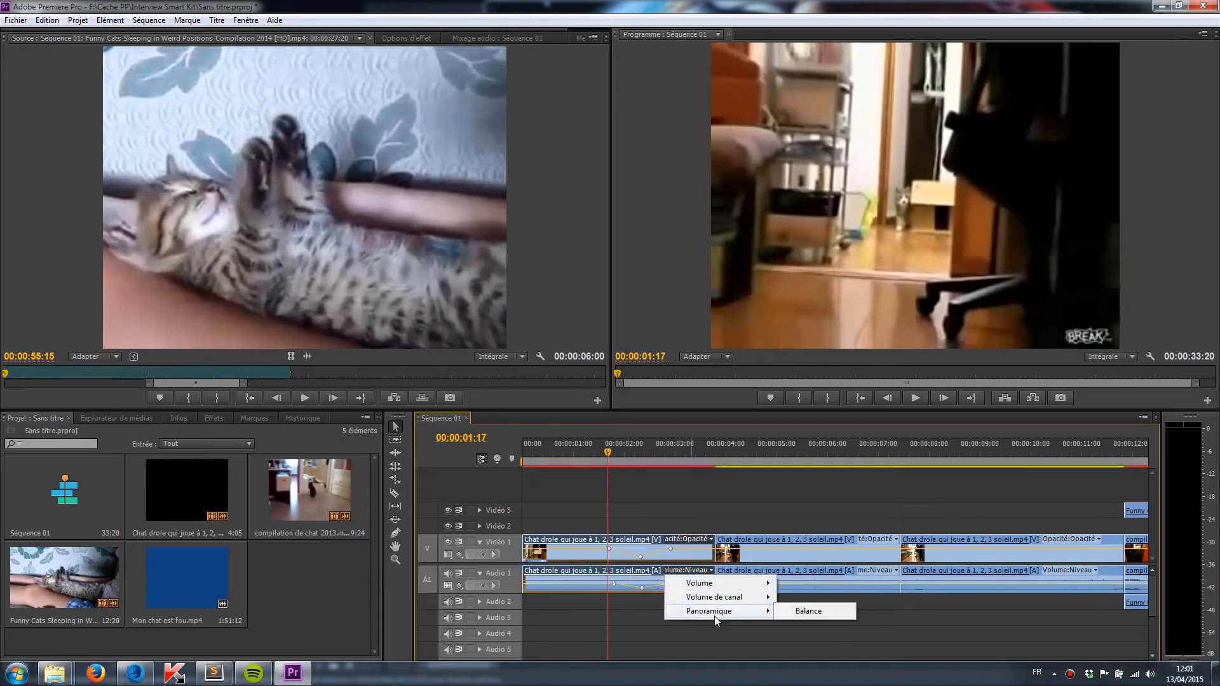
left_click(665, 486)
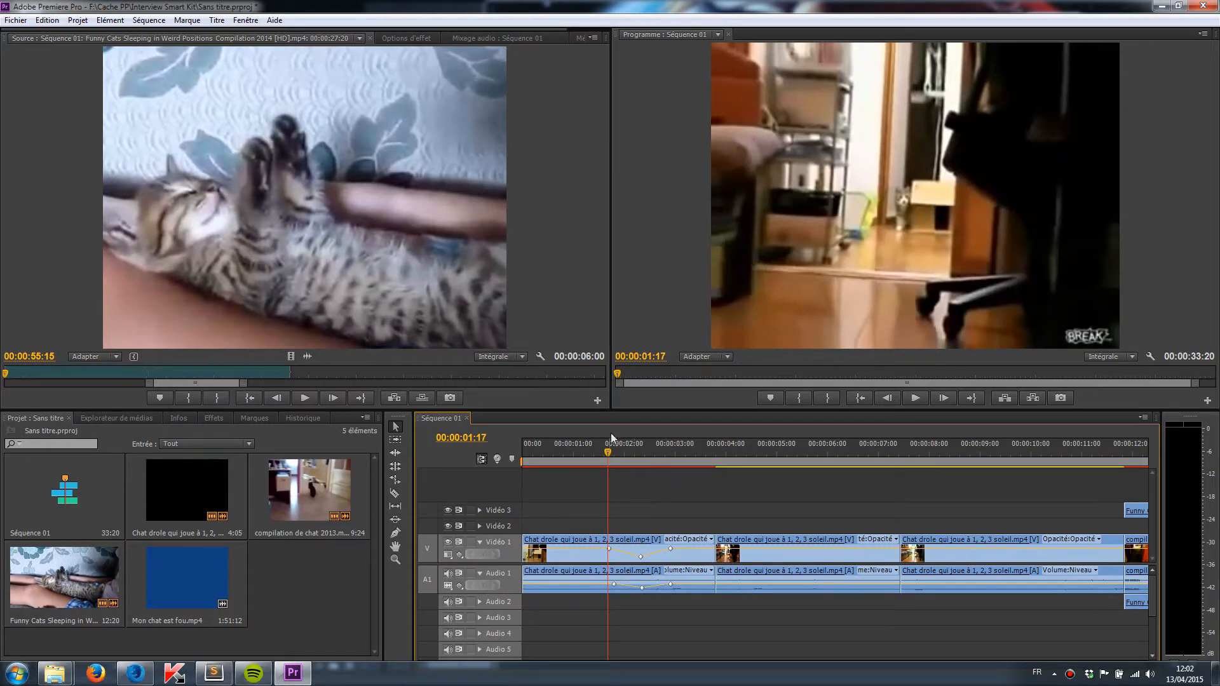
- Add an opacity keyframe at the very end of the first Chat drole piece and lower it to fade the image to black
left_click_drag(610, 453, 715, 455)
left_click(657, 540)
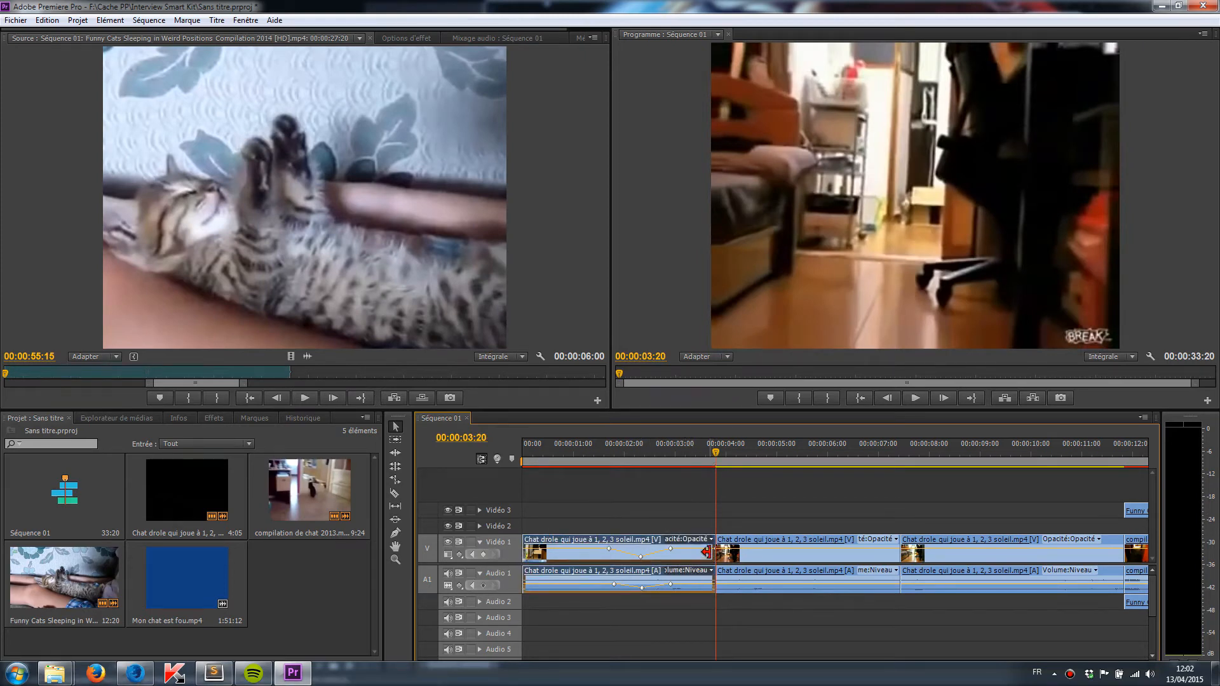
left_click_drag(714, 548, 712, 562)
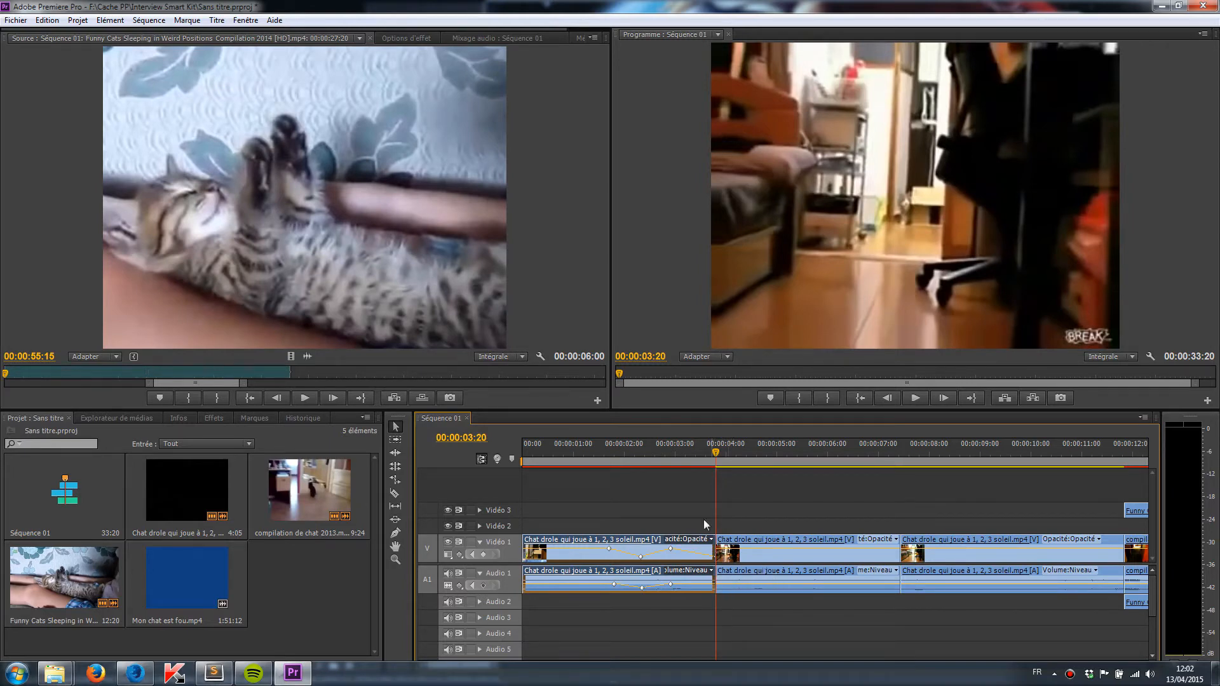
- Play the end of the first Chat drole piece and scrub to 00:00:03:19 to check the fade-out
left_click(664, 455)
key("space")
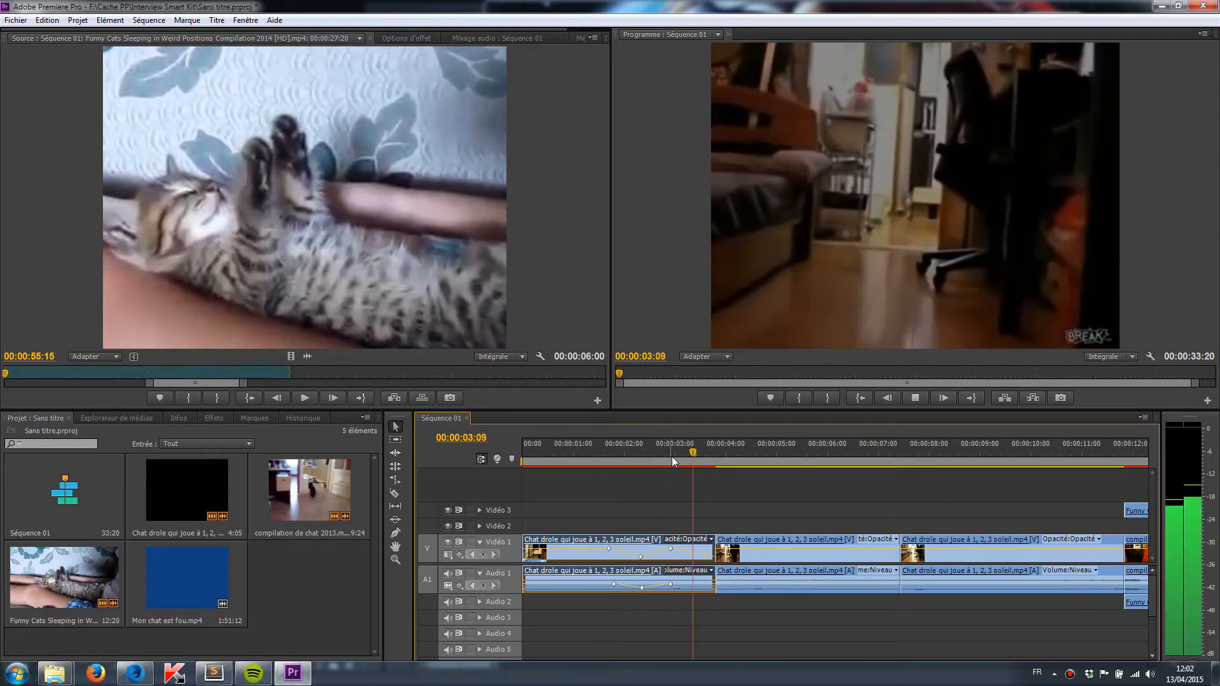
left_click_drag(672, 456, 713, 466)
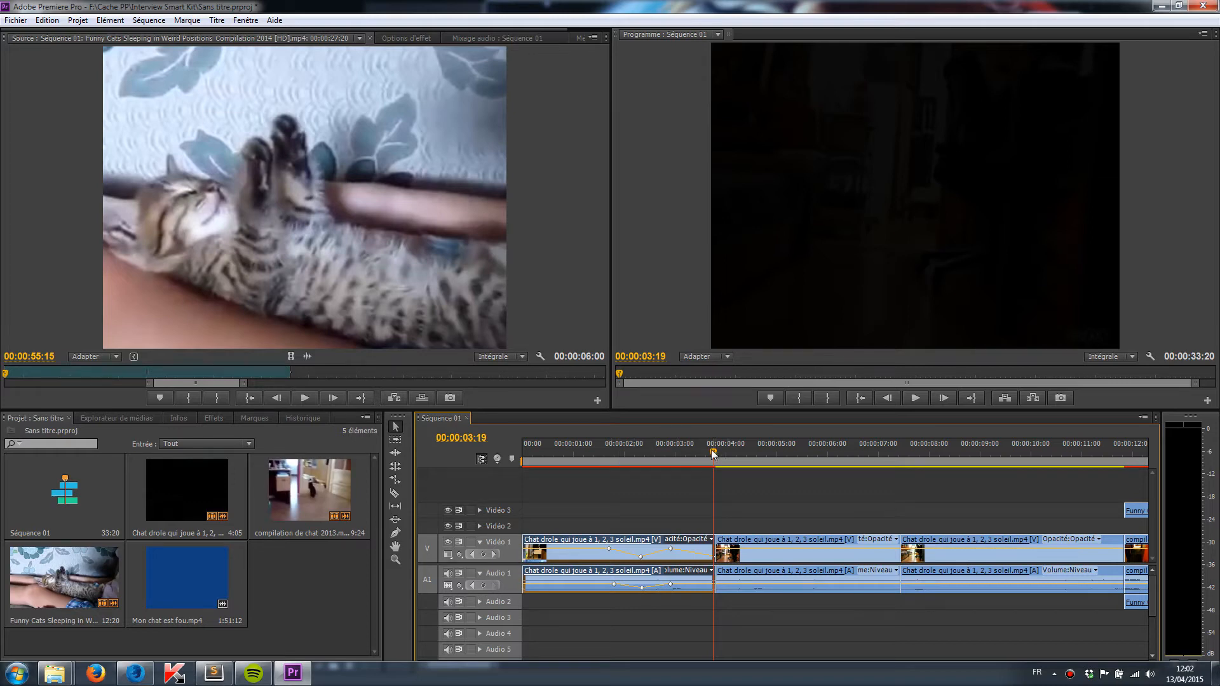
left_click(665, 446)
left_click(678, 447)
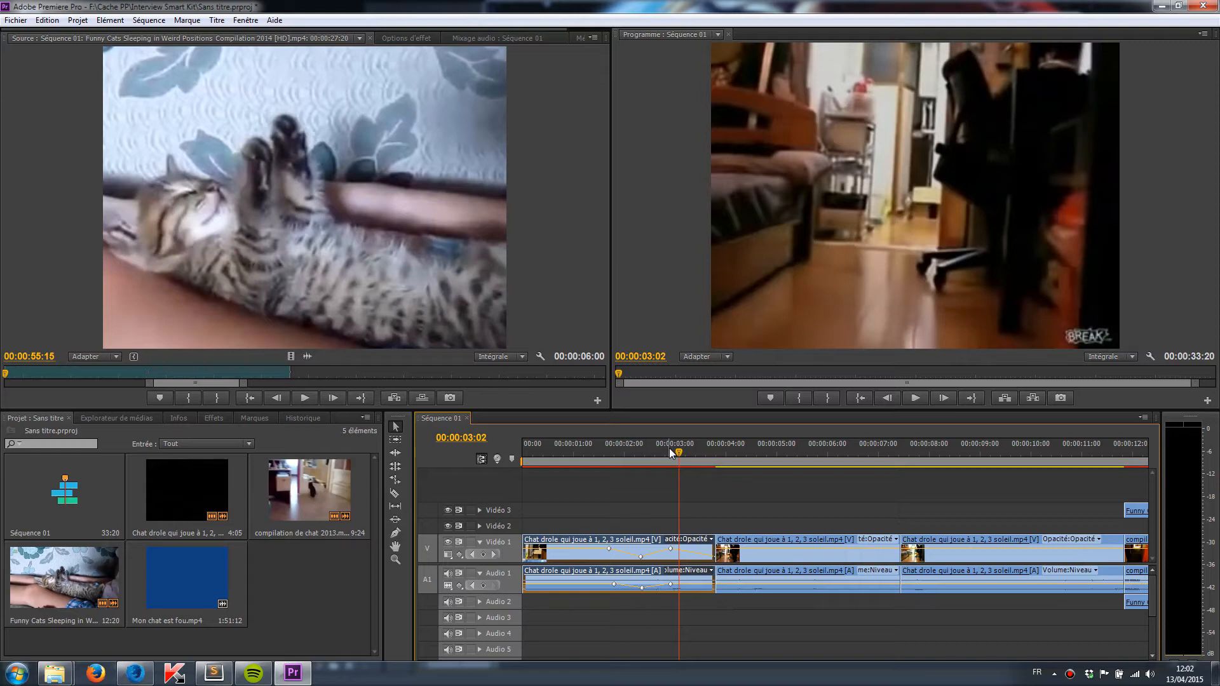
- Set the second Chat drole piece's speed to 200 % with Vitesse/Durée
left_click(752, 453)
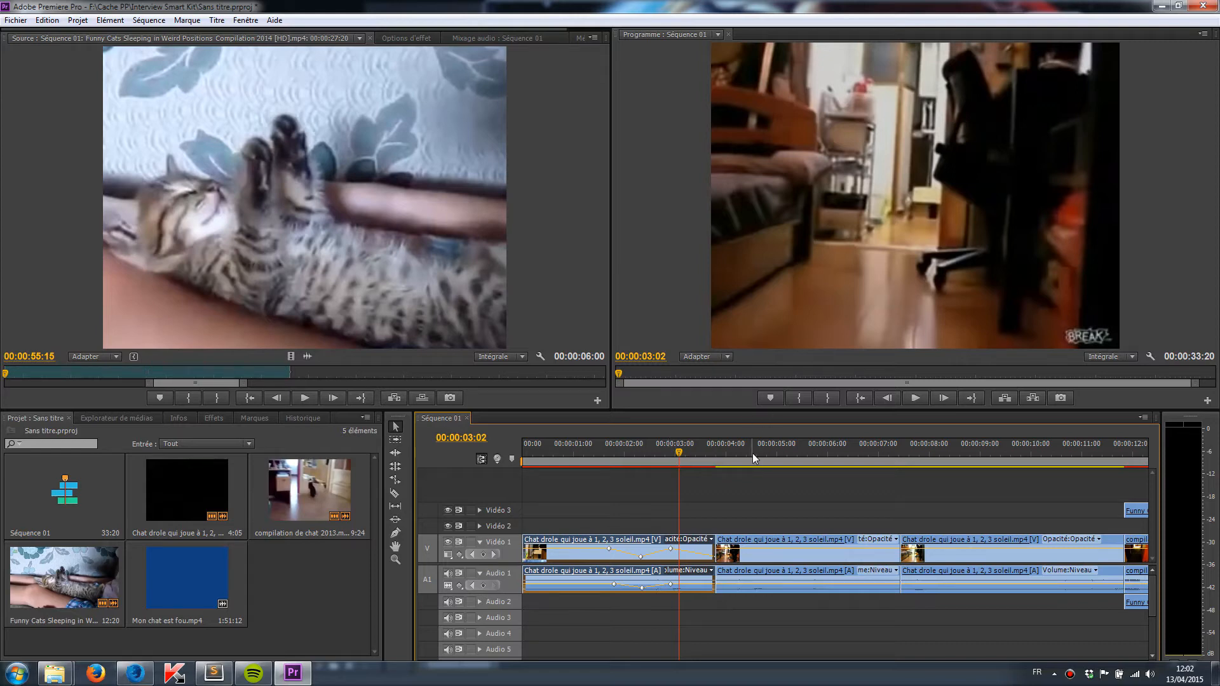
left_click(745, 544)
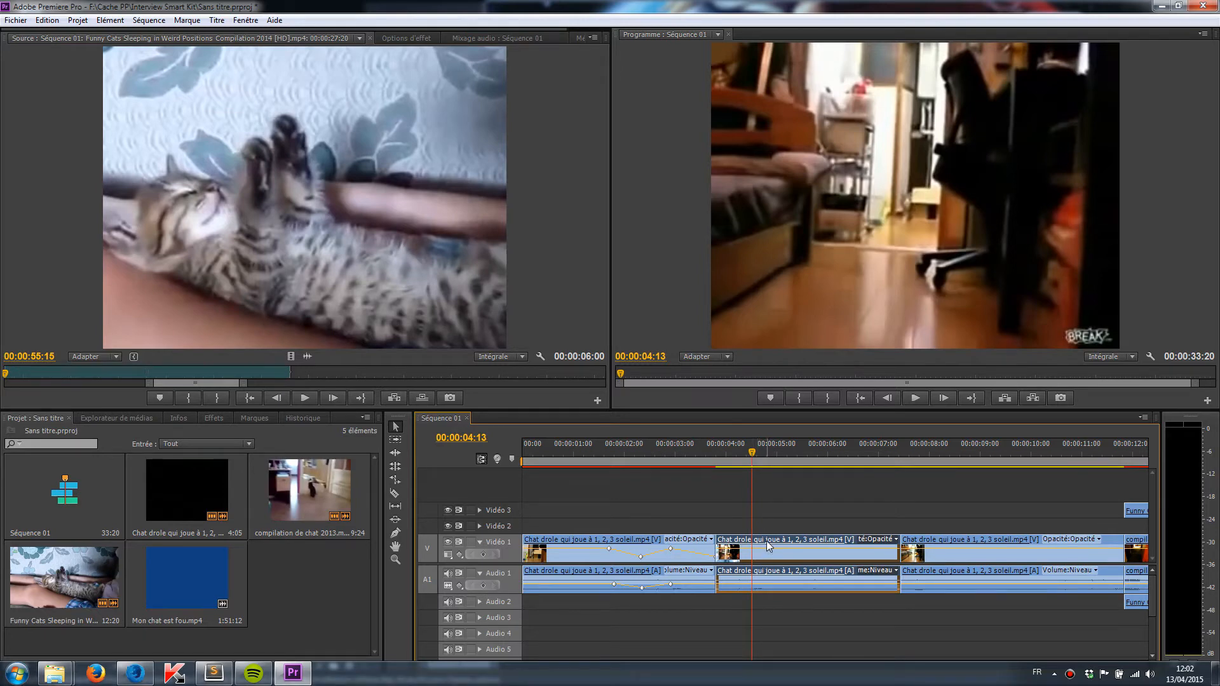
right_click(766, 540)
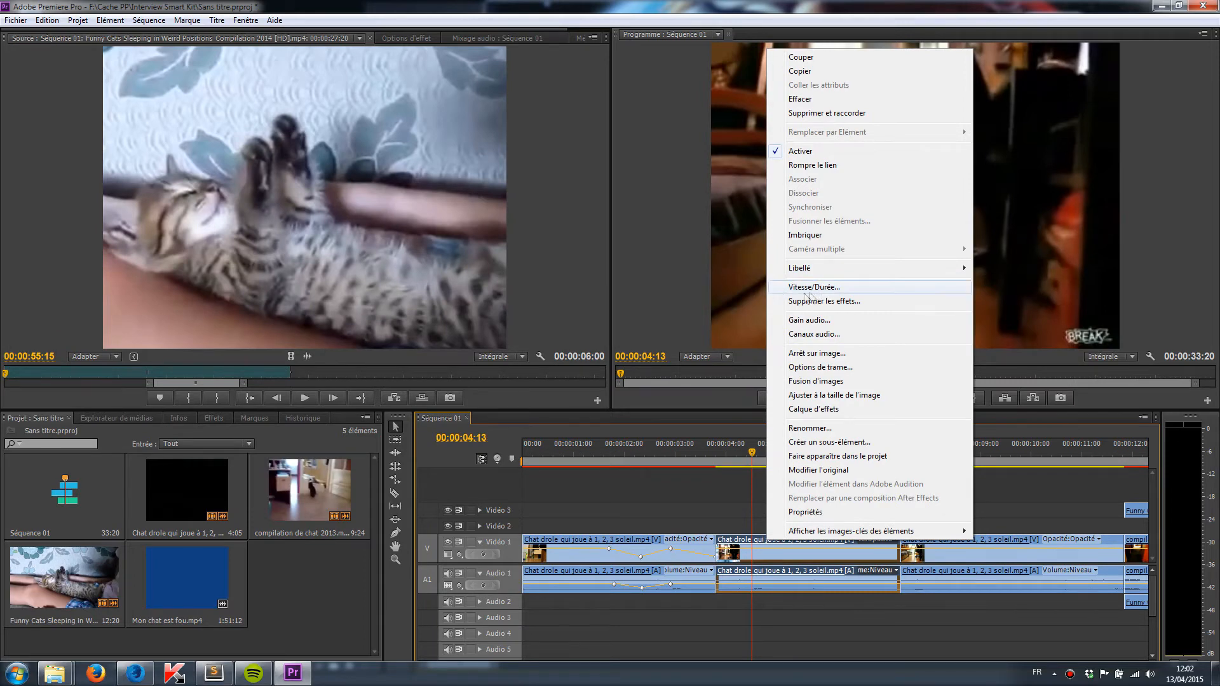
left_click(829, 289)
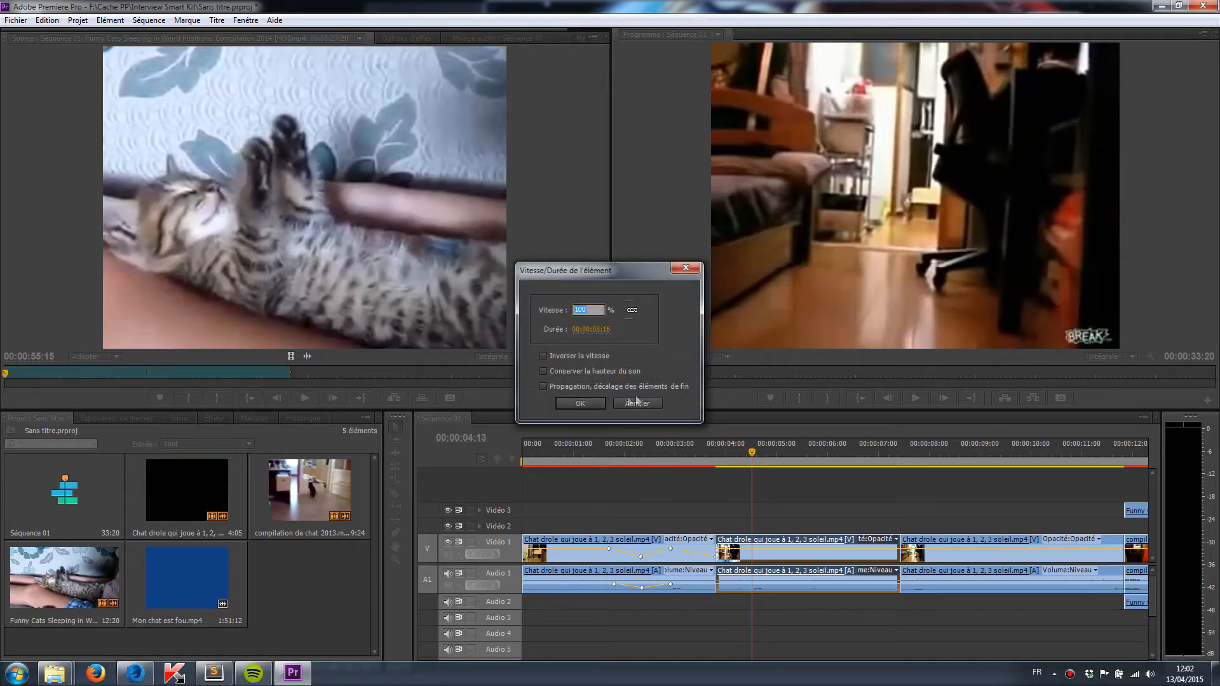
type("200")
key("Return")
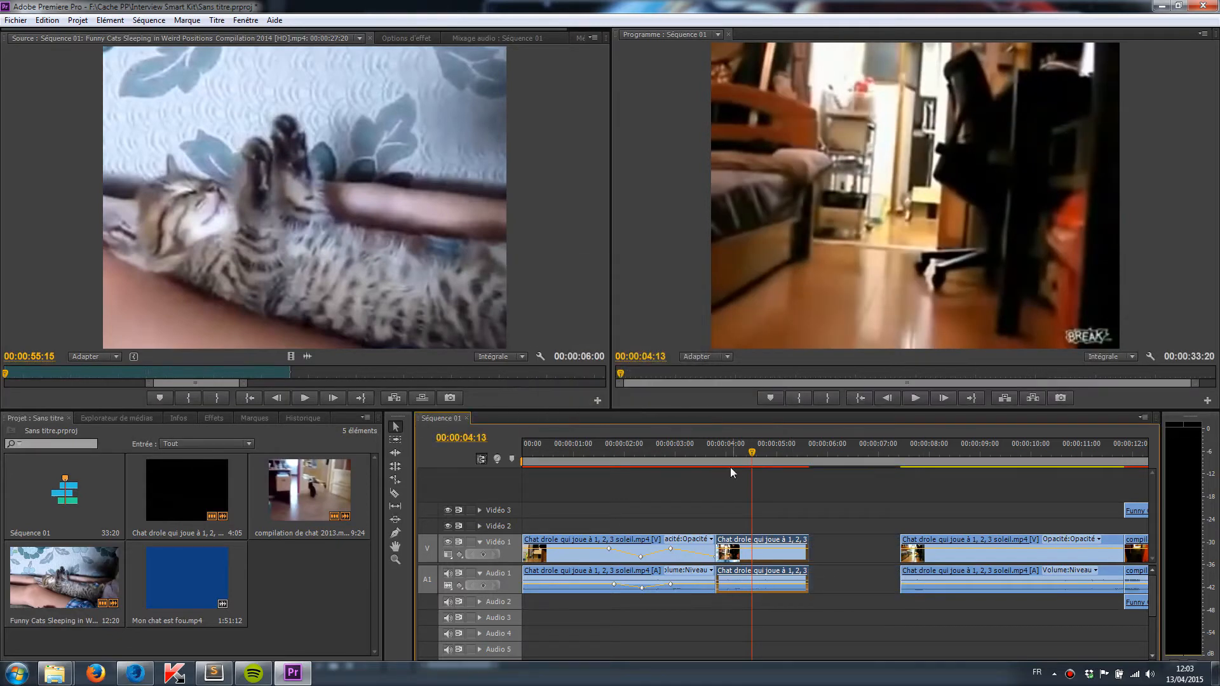
- Extend the start of the third Chat drole piece back to the end of the second one to close the gap
mouse_move(716, 451)
left_mouse_down()
mouse_move(811, 449)
mouse_move(713, 473)
left_mouse_up()
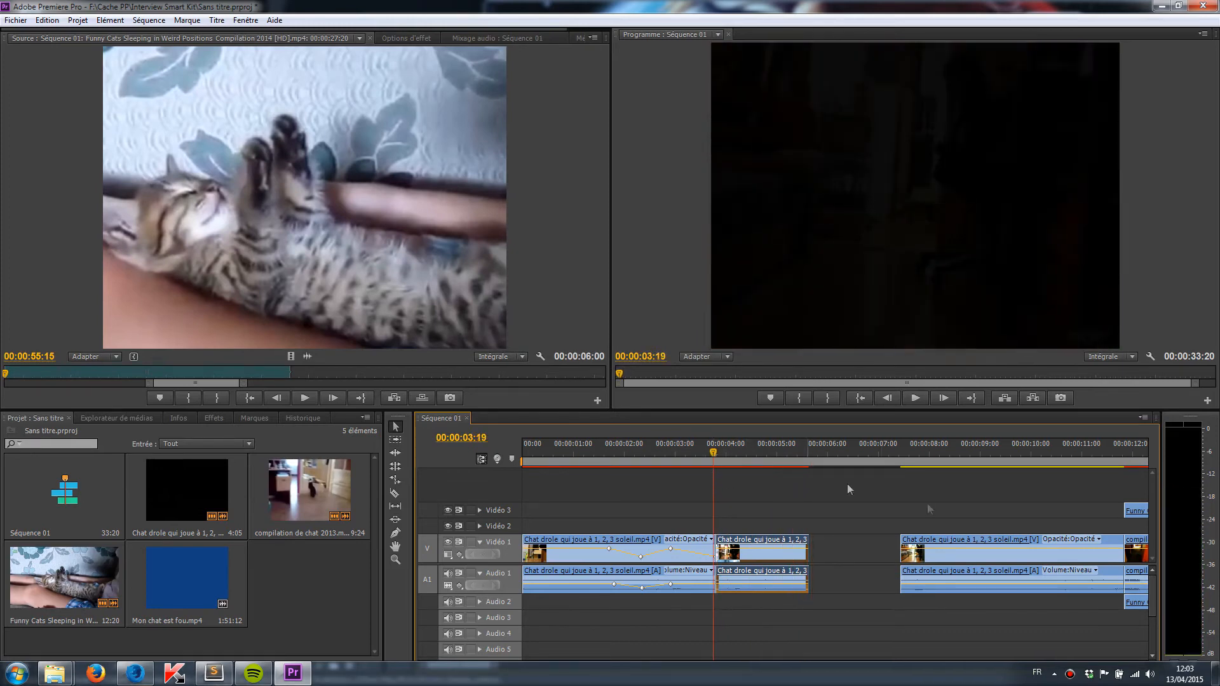
left_click_drag(913, 545, 822, 545)
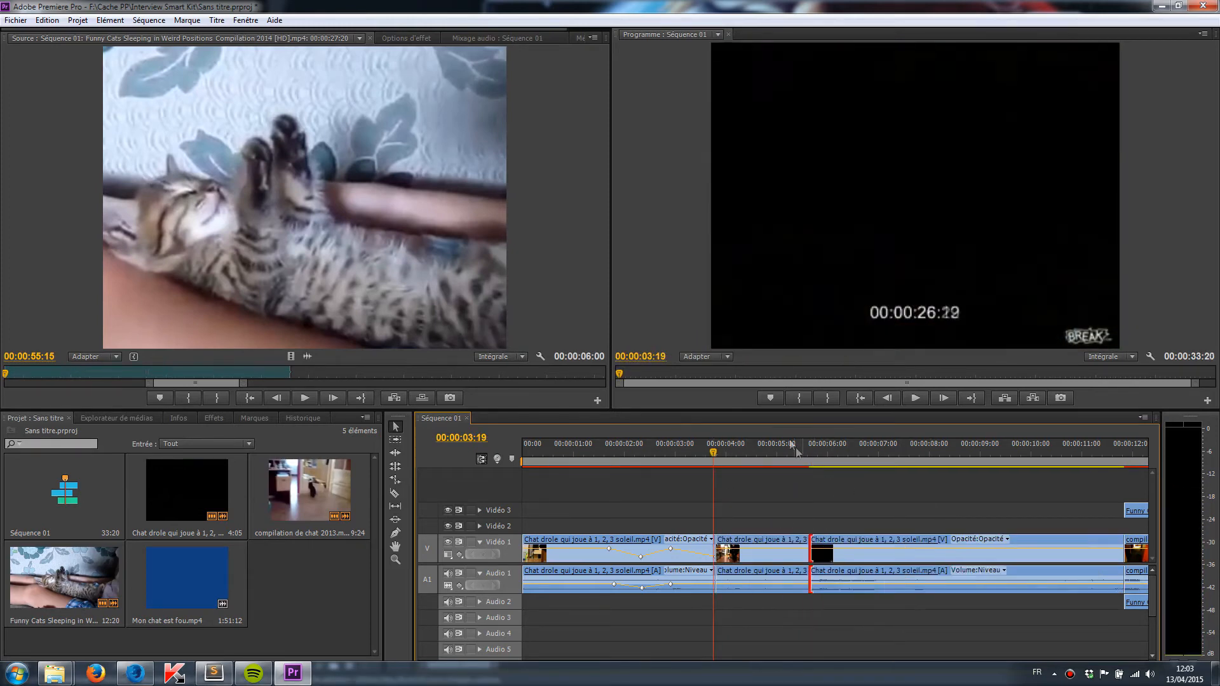
left_click_drag(792, 444, 713, 449)
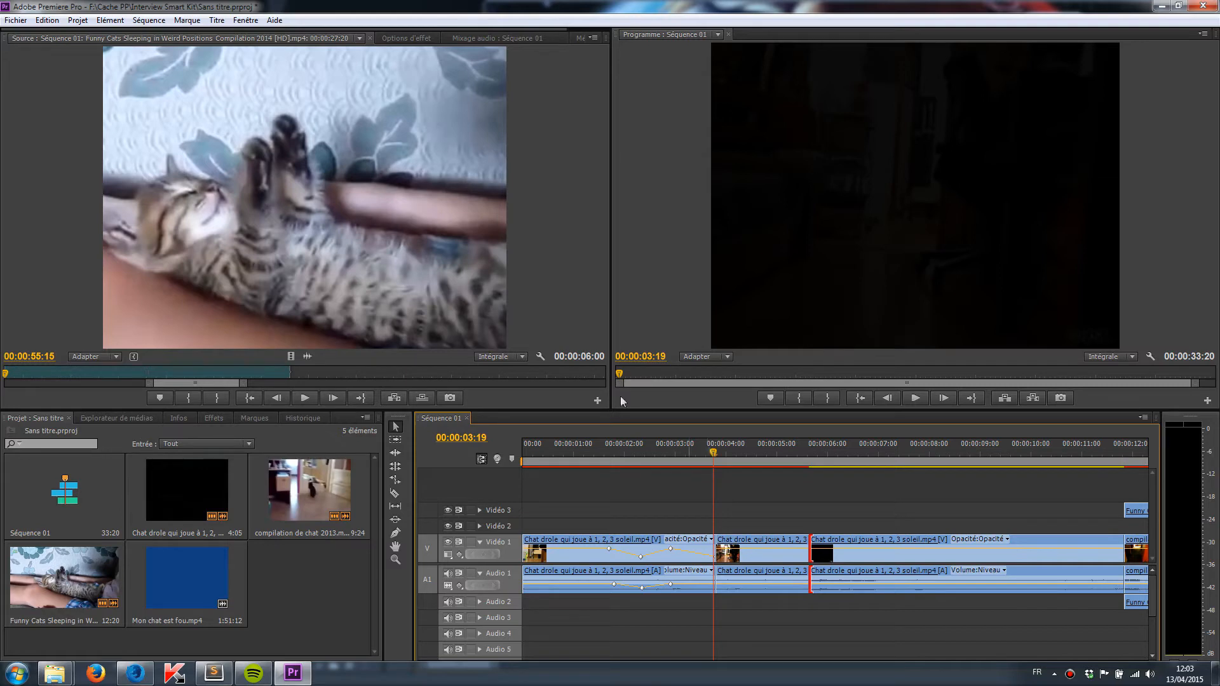
- Apply the Reverb effect from Effets audio to the first Chat drole piece on Audio 1
left_click(580, 541)
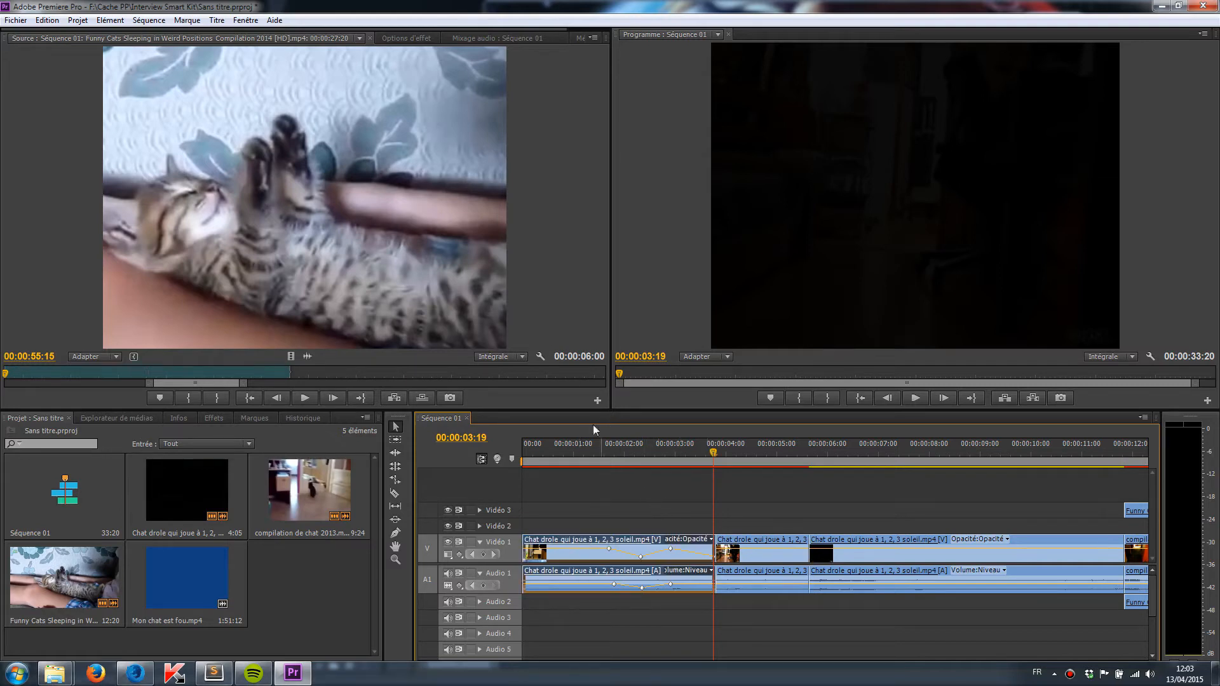
left_click(567, 450)
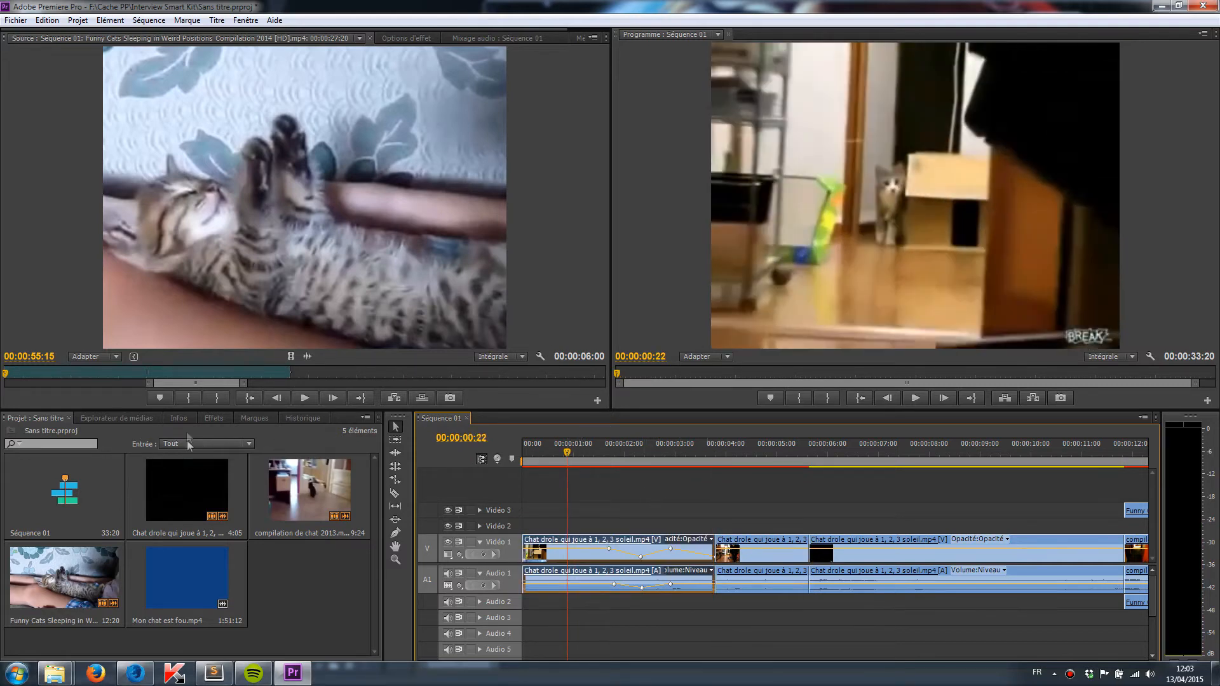
left_click(213, 418)
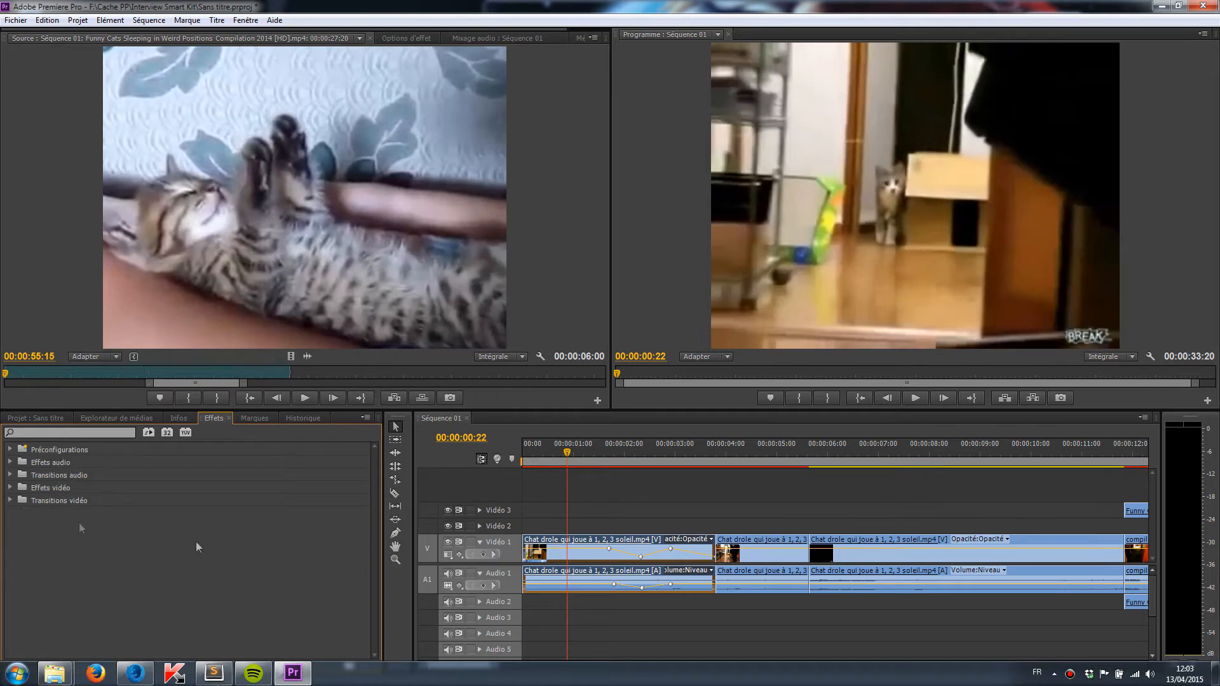
left_click_drag(650, 442, 601, 449)
left_click(10, 462)
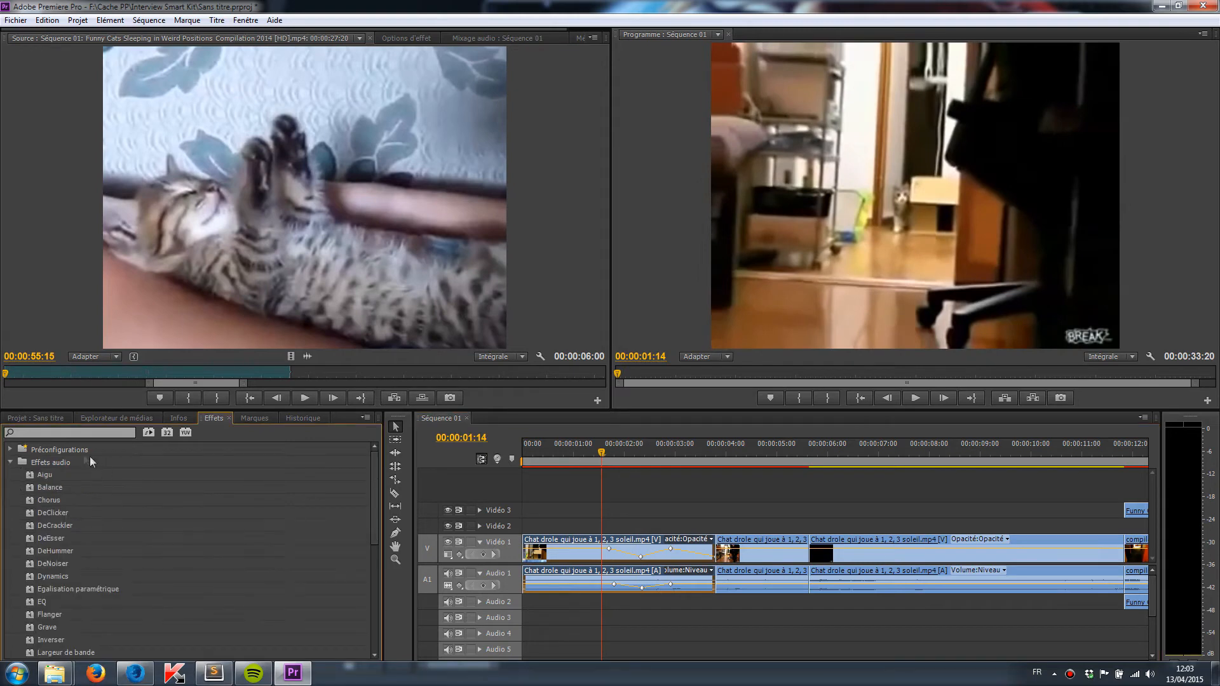
left_click_drag(372, 490, 362, 571)
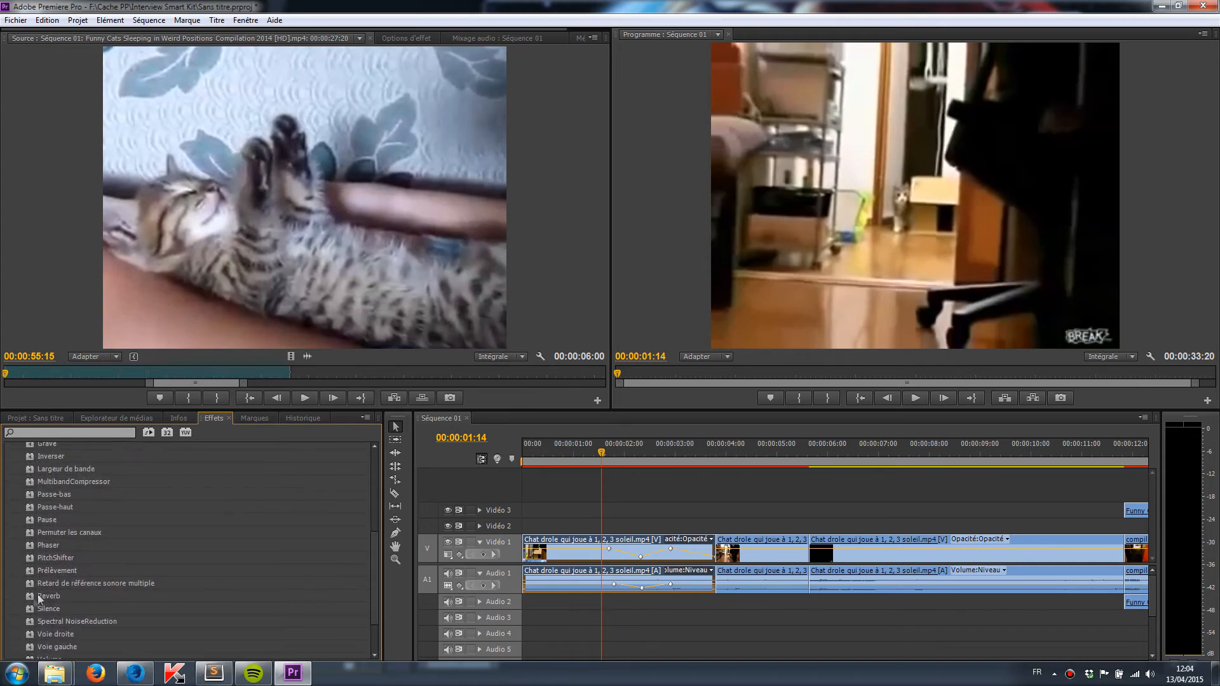
left_click_drag(50, 595, 570, 581)
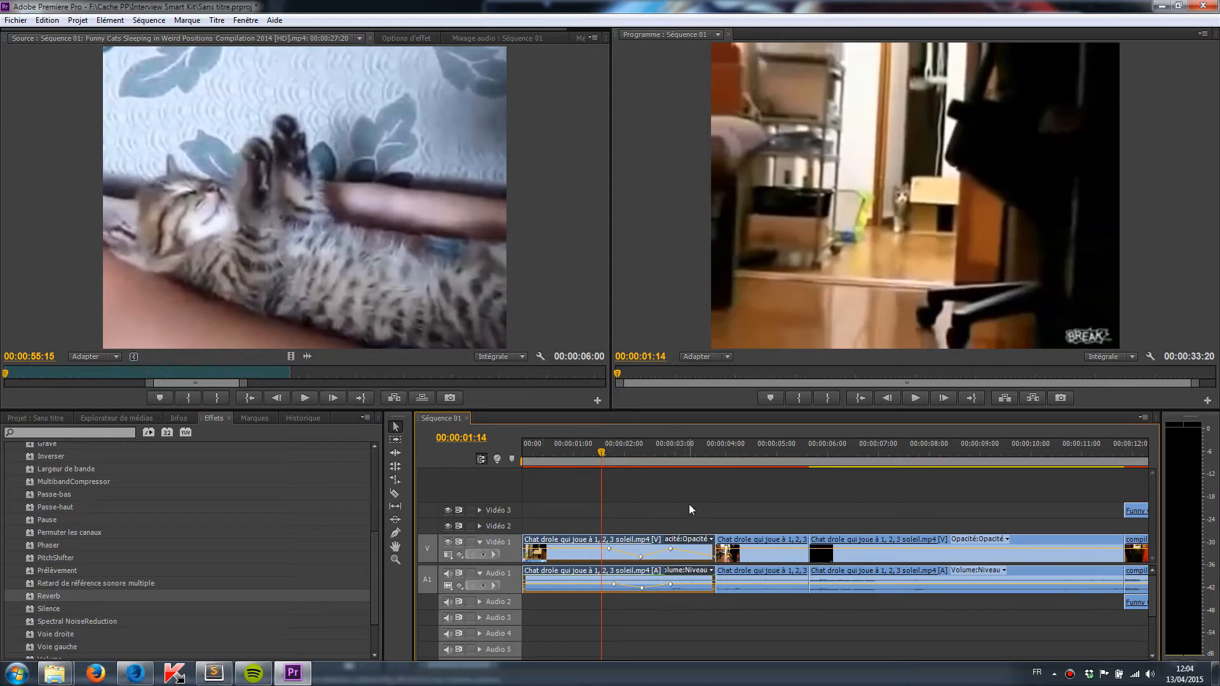
- Examine the Reverb effect's Configuration personnalisée and Paramètres individuels on the first Chat drole piece, and return to the start of the effects list
left_click(405, 36)
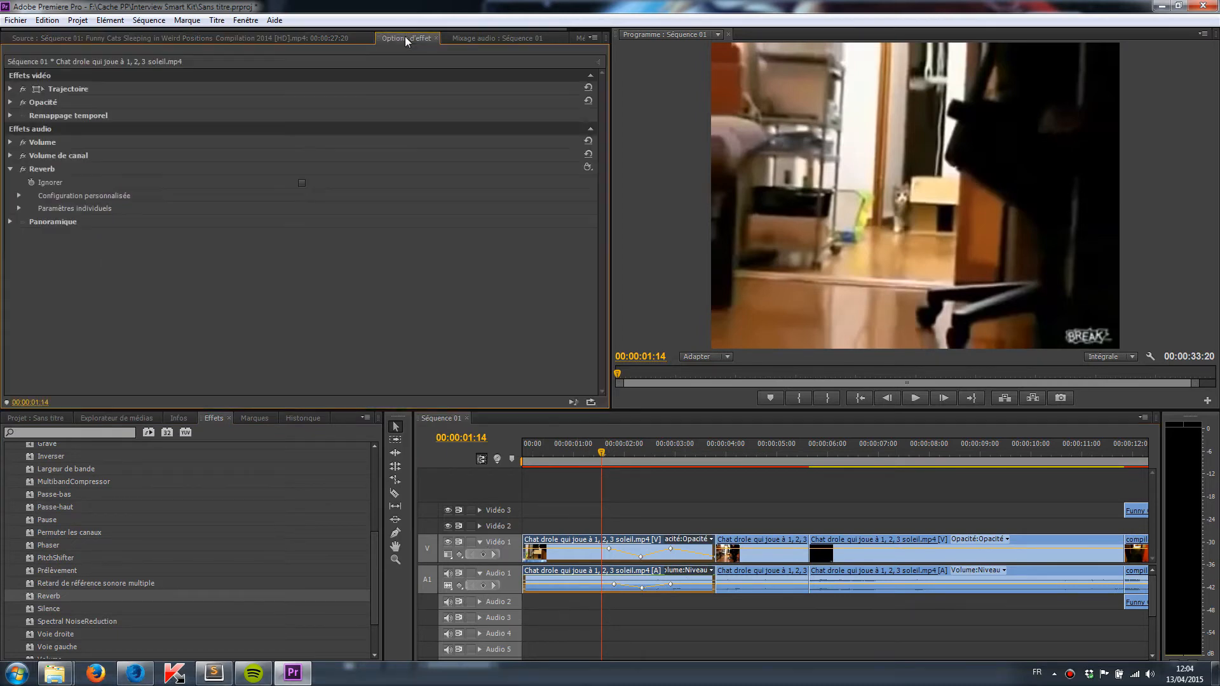
left_click(565, 579)
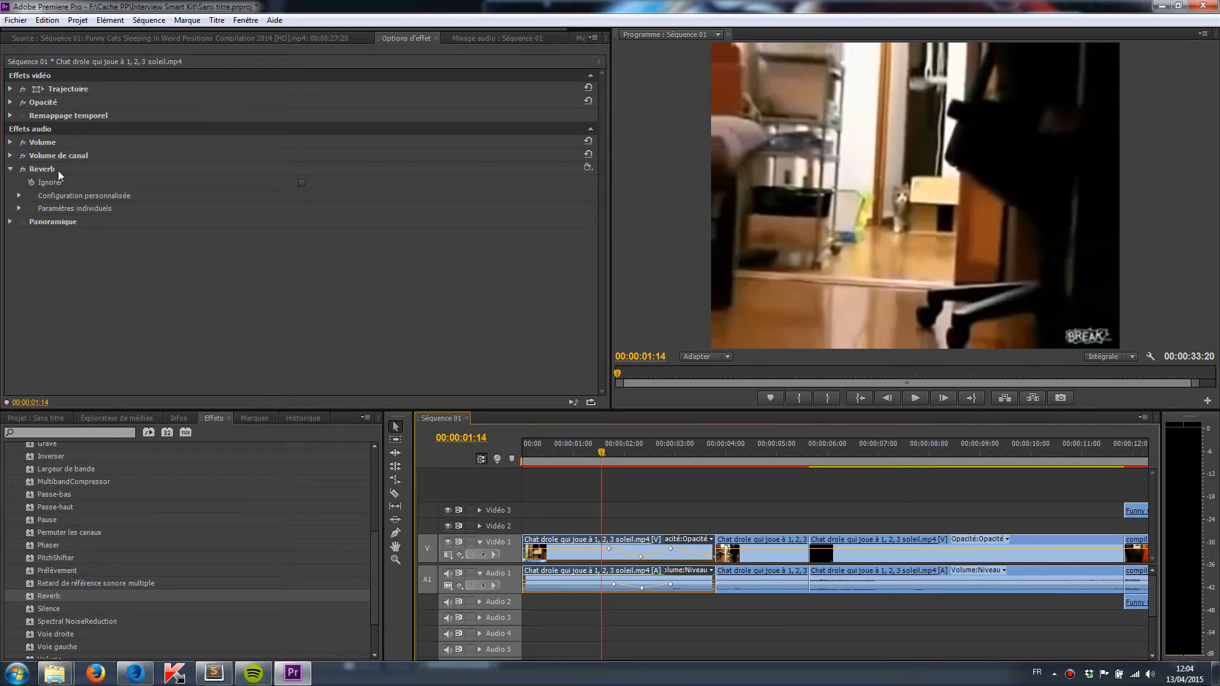
left_click(19, 195)
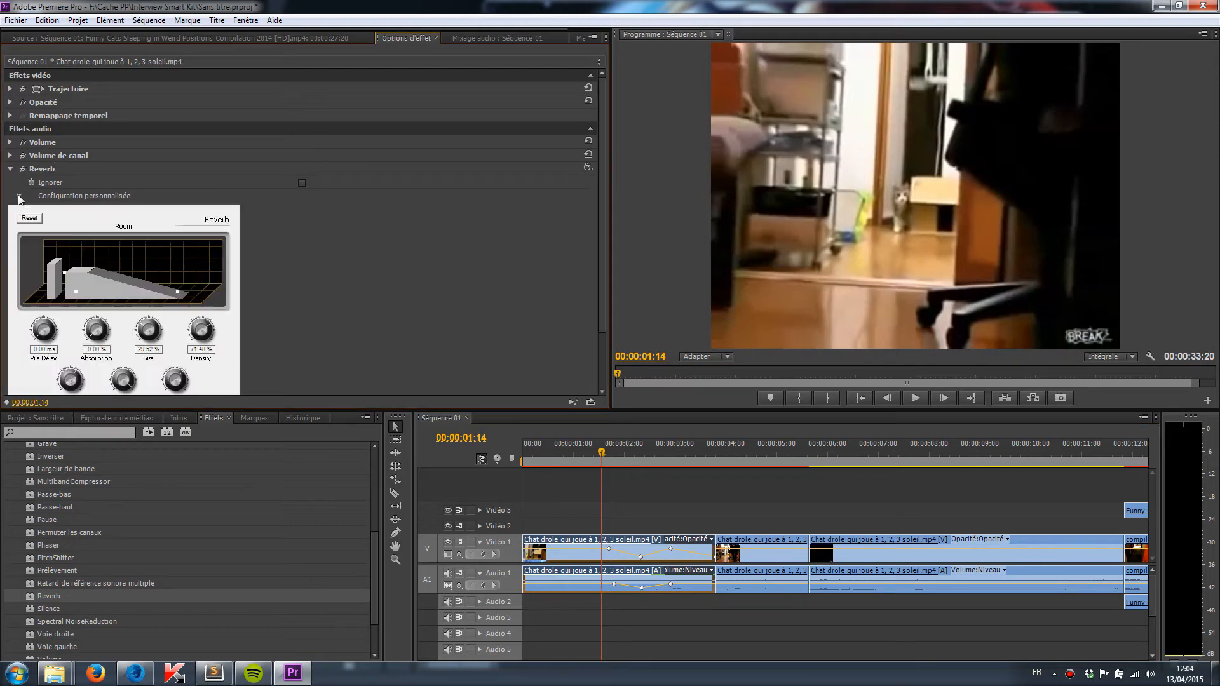
left_click(19, 196)
left_click(19, 208)
left_click(19, 208)
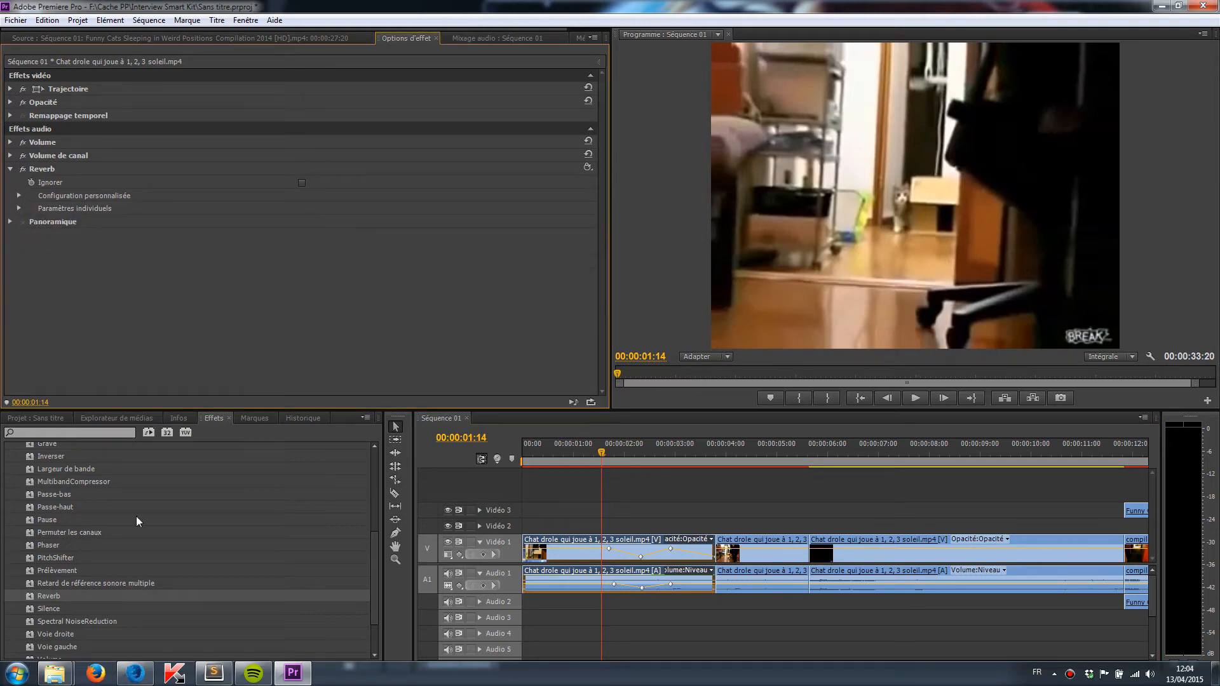
scroll(297, 535, "up", 2)
scroll(153, 497, "up", 5)
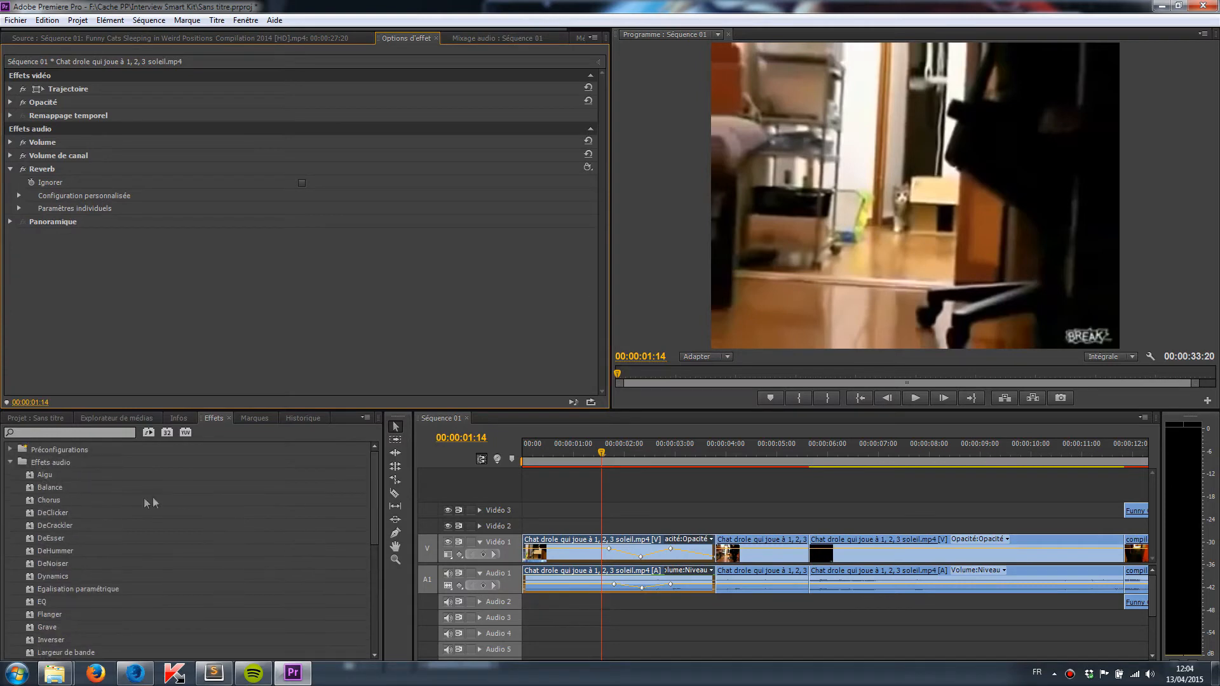
- Apply the Courbure effect from Effets vidéo, Déformation, to the first Chat drole piece on Vidéo 1 and return the playhead to 00:00:00:00
left_click(10, 463)
left_click(9, 488)
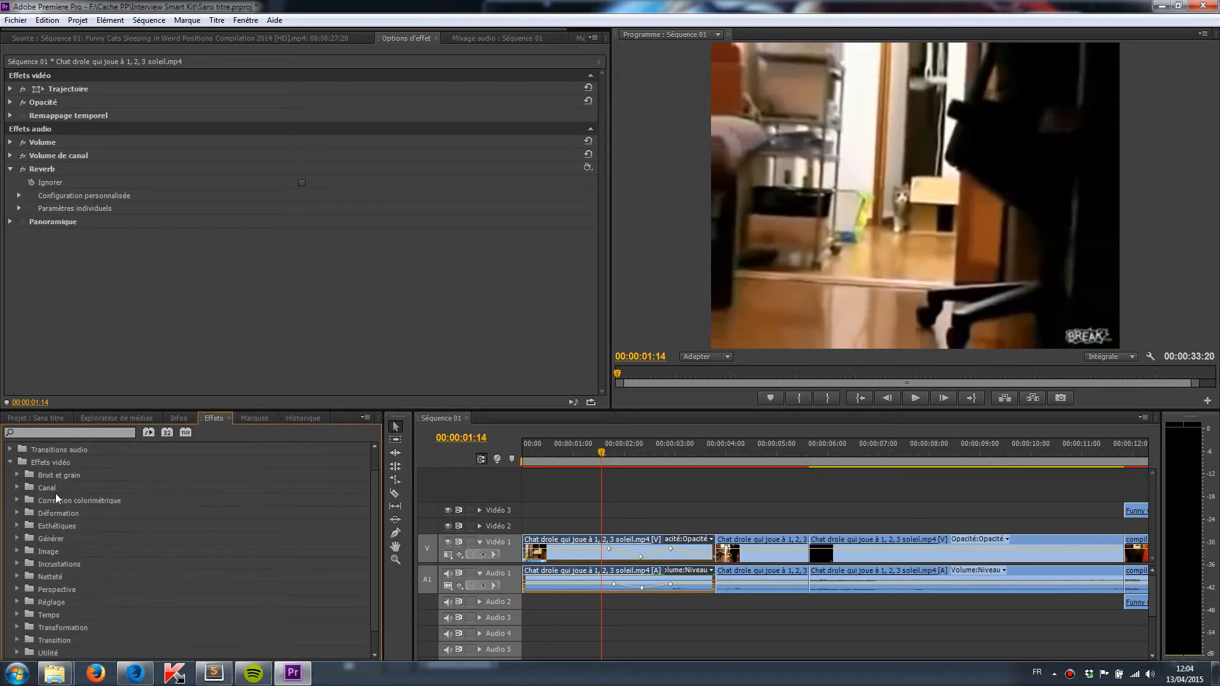
scroll(42, 526, "down", 2)
left_click(16, 488)
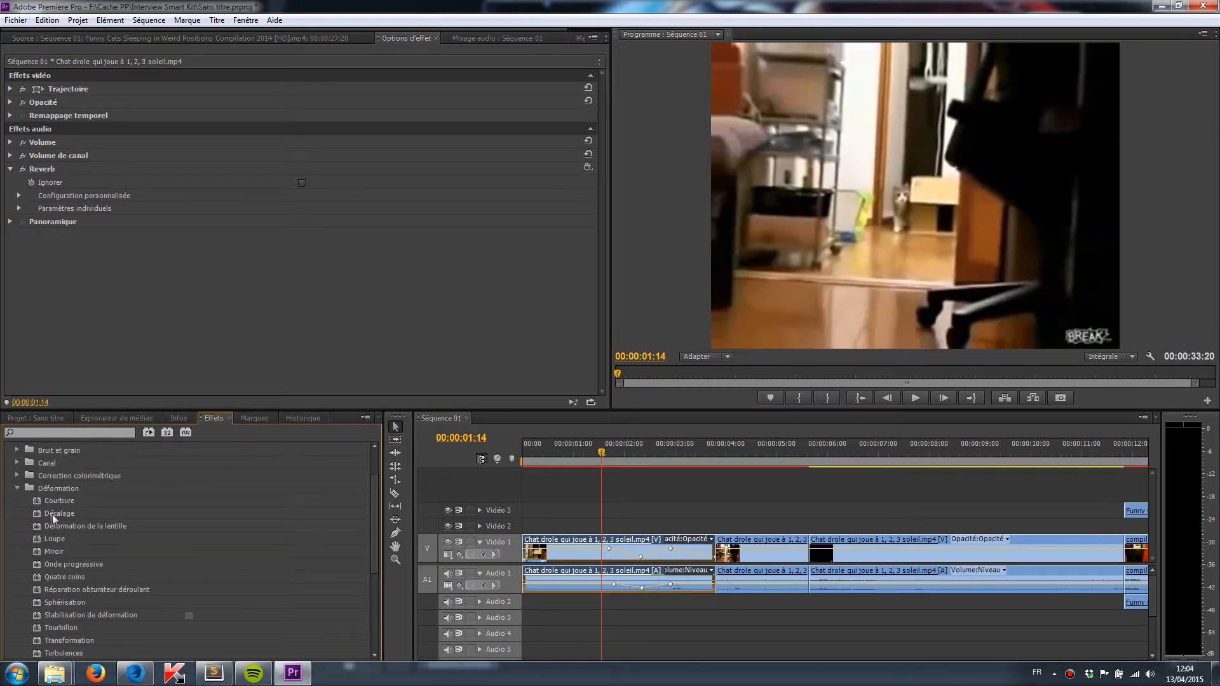
left_click_drag(59, 502, 579, 544)
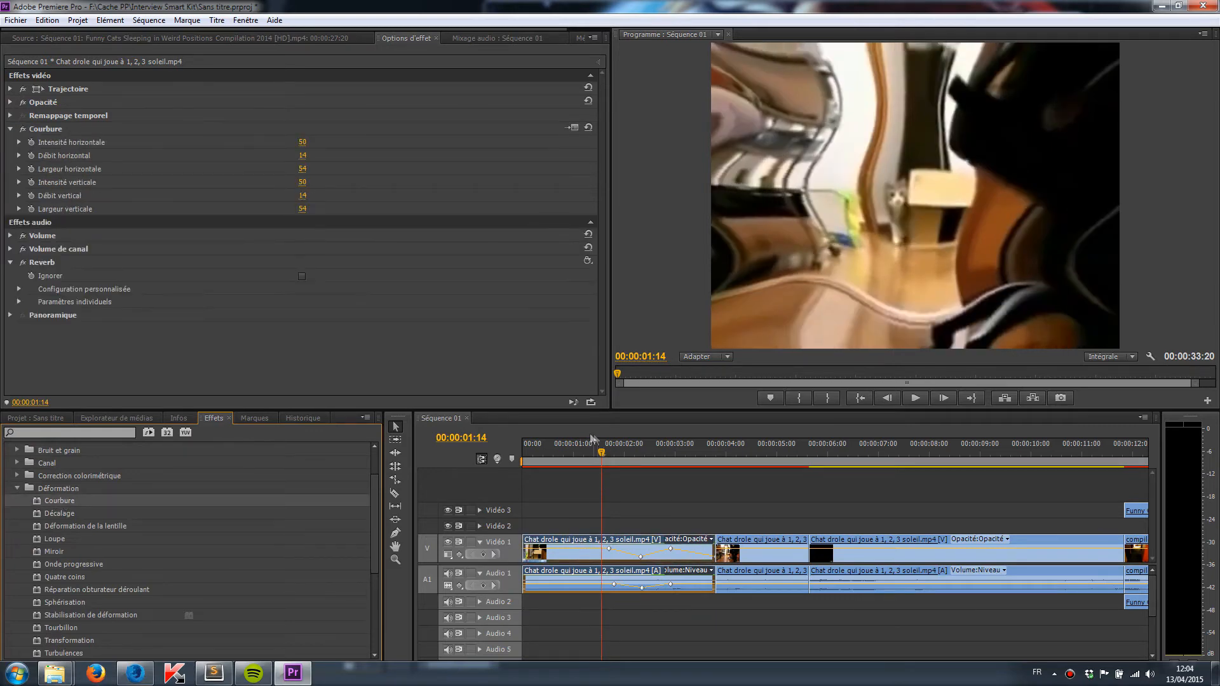
left_click(559, 455)
left_click_drag(554, 458, 508, 456)
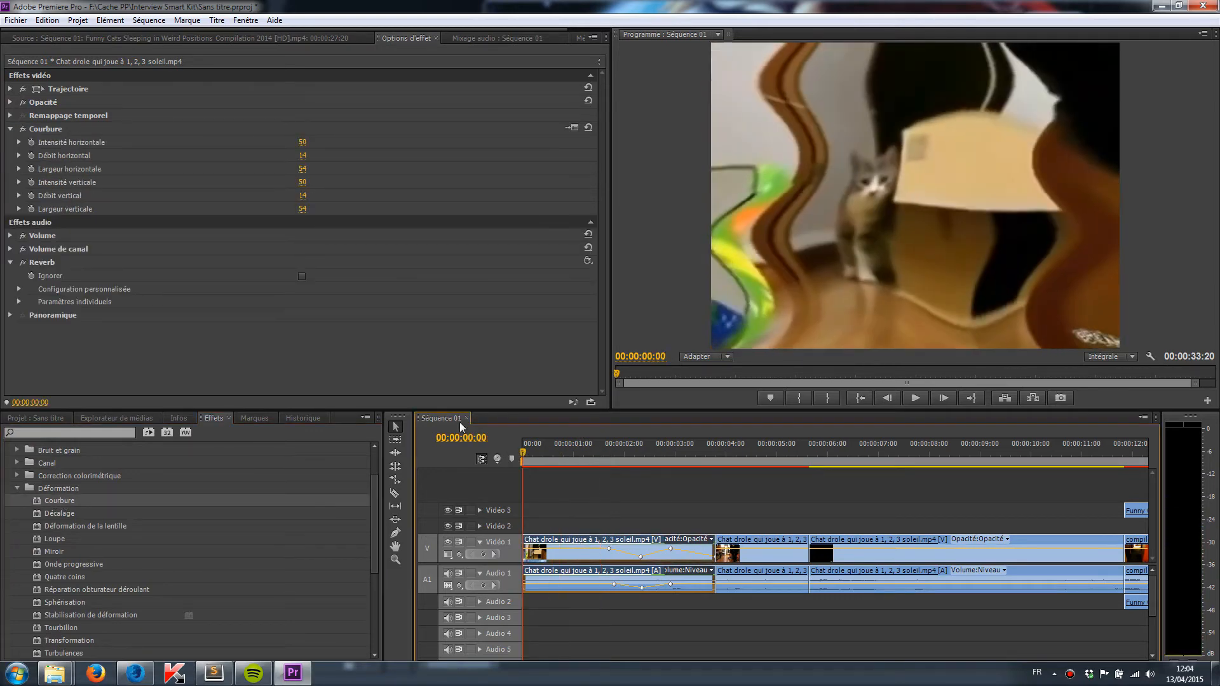
- Set Courbure's Intensité horizontale to 100, Débit horizontal to 57 and Largeur horizontale to 99 on the first Chat drole piece
left_click(9, 262)
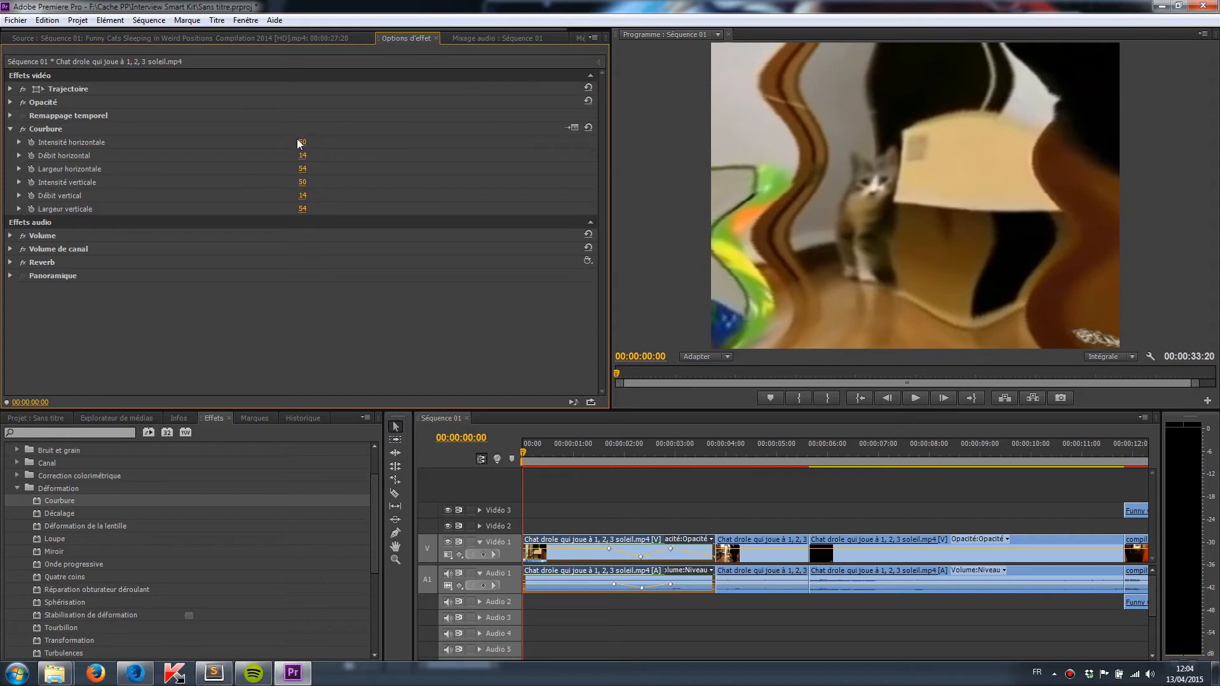
left_click_drag(300, 142, 337, 142)
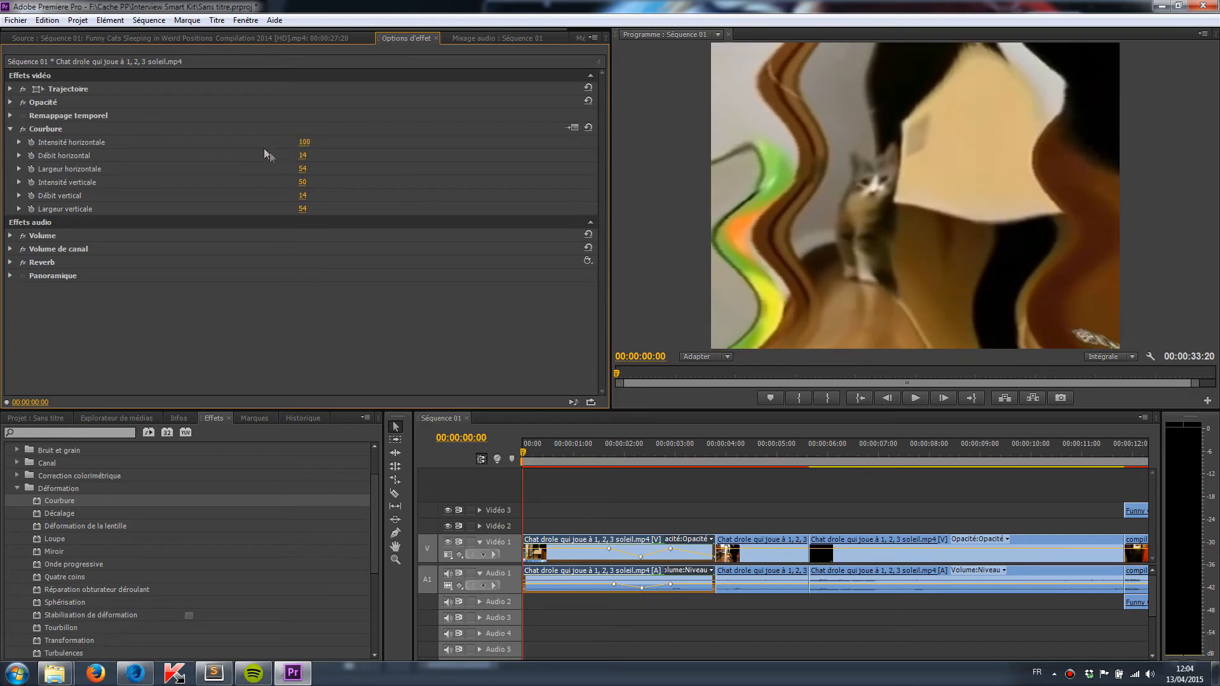
left_click_drag(306, 158, 326, 168)
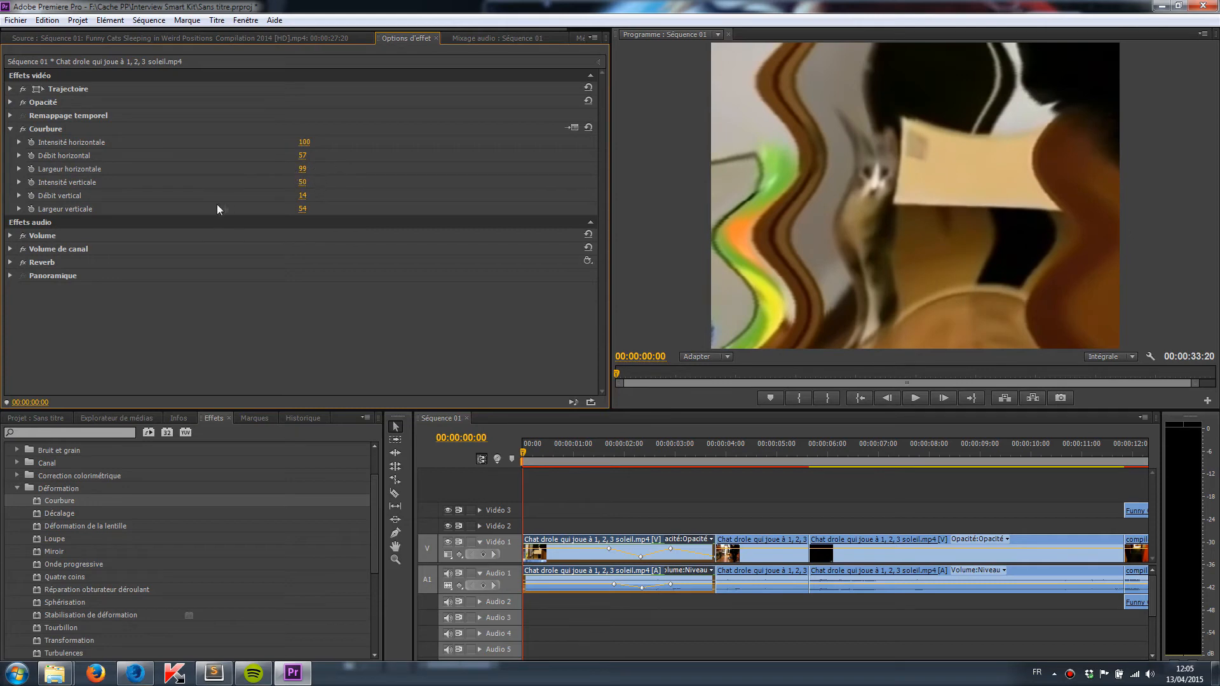
- Set the Reverb effect's Size to 48.58% in Paramètres individuels, and collapse the Reverb and Courbure settings
left_click(10, 262)
left_click(19, 290)
left_click(20, 289)
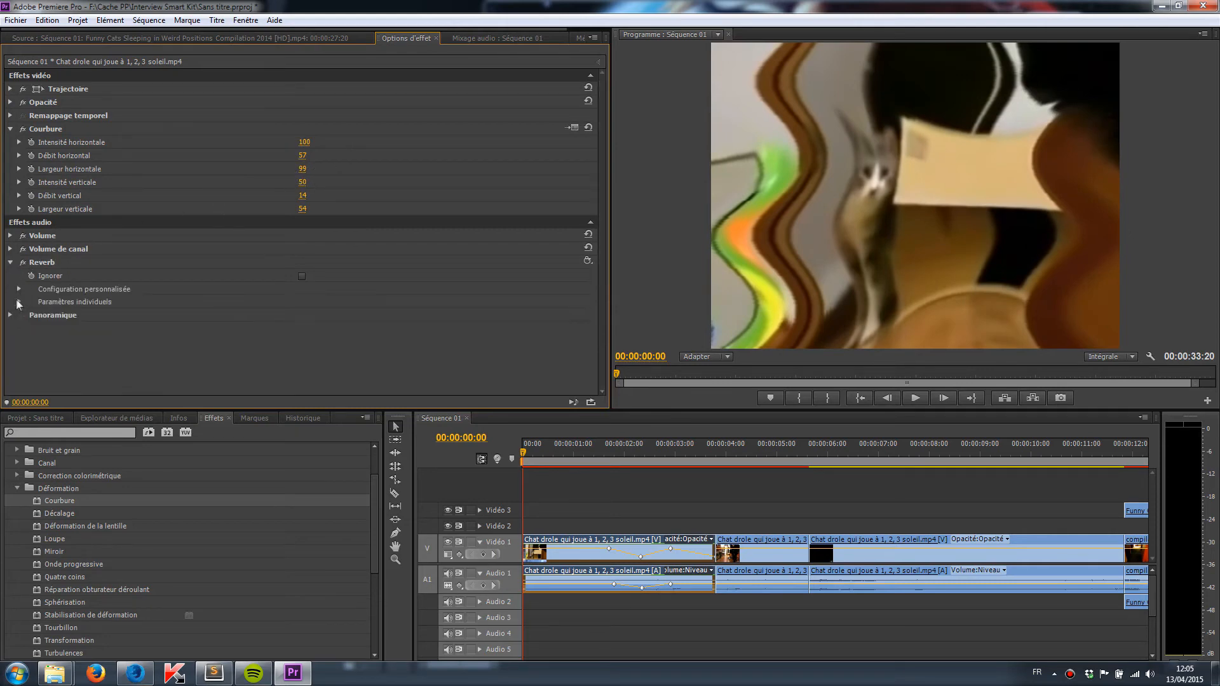
left_click(19, 302)
scroll(192, 273, "down", 1)
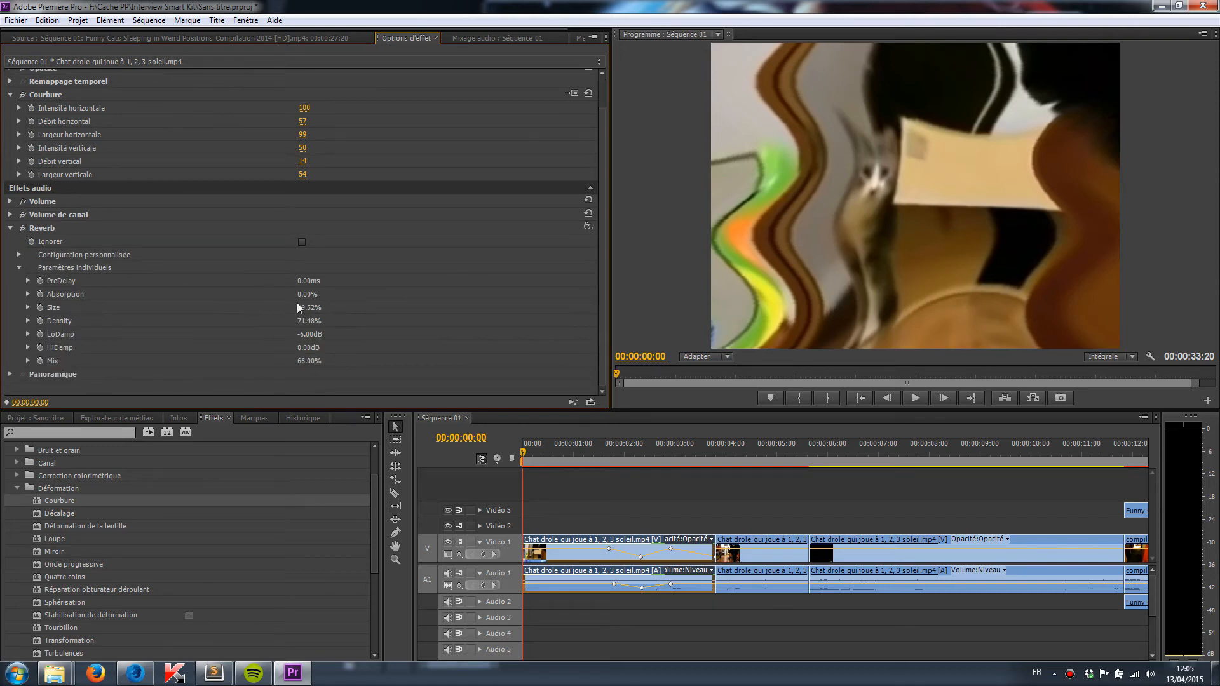
left_click(28, 308)
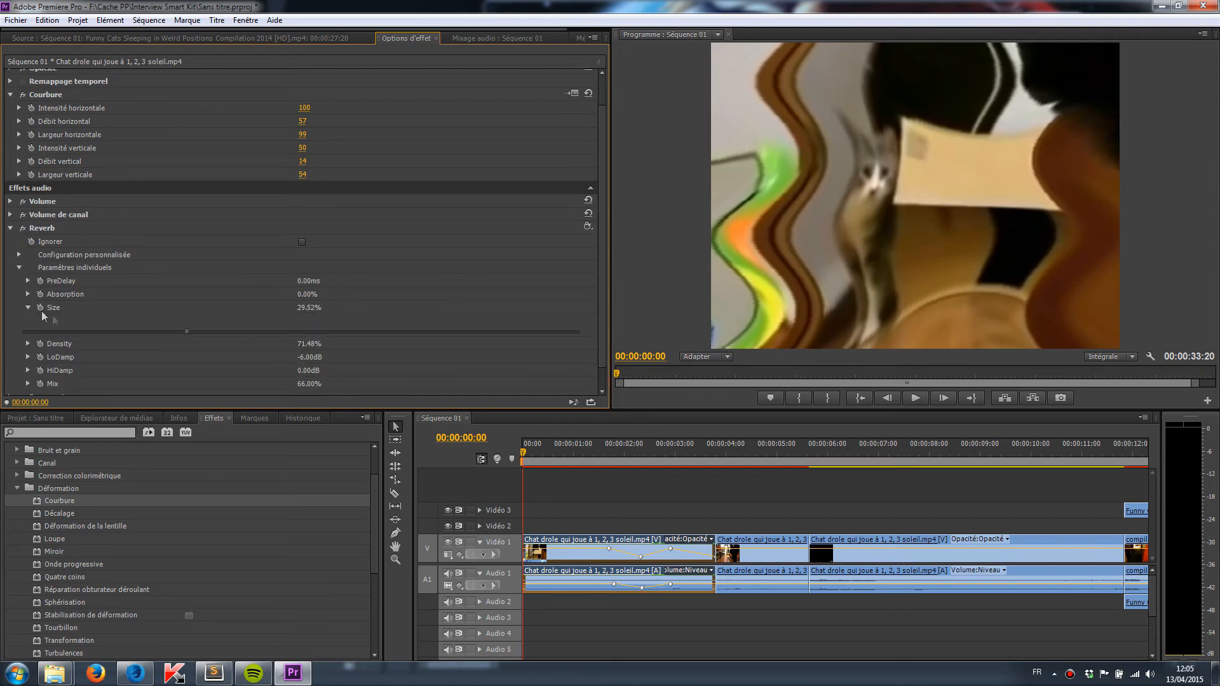
left_click_drag(190, 330, 293, 332)
left_click(28, 307)
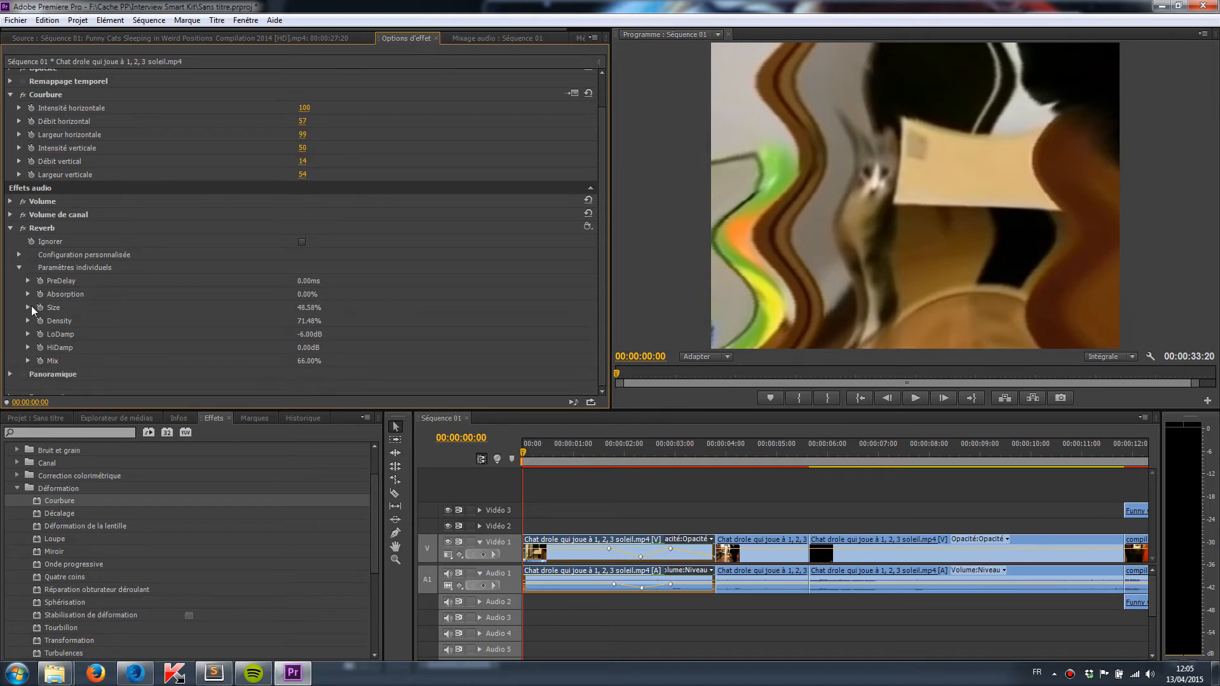
left_click(10, 227)
left_click(10, 128)
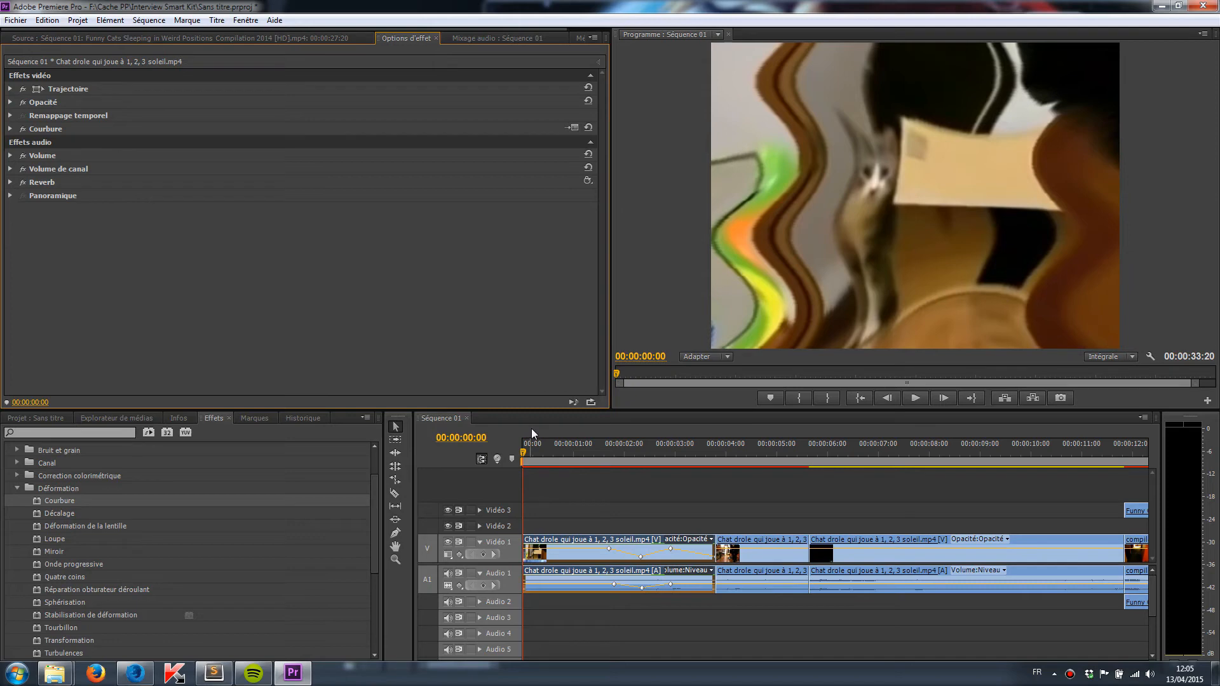
- Place a Fondu exponentiel audio transition on the cut between the first and second Chat drole pieces on Audio 1 and select it
left_click(17, 488)
scroll(35, 488, "up", 2)
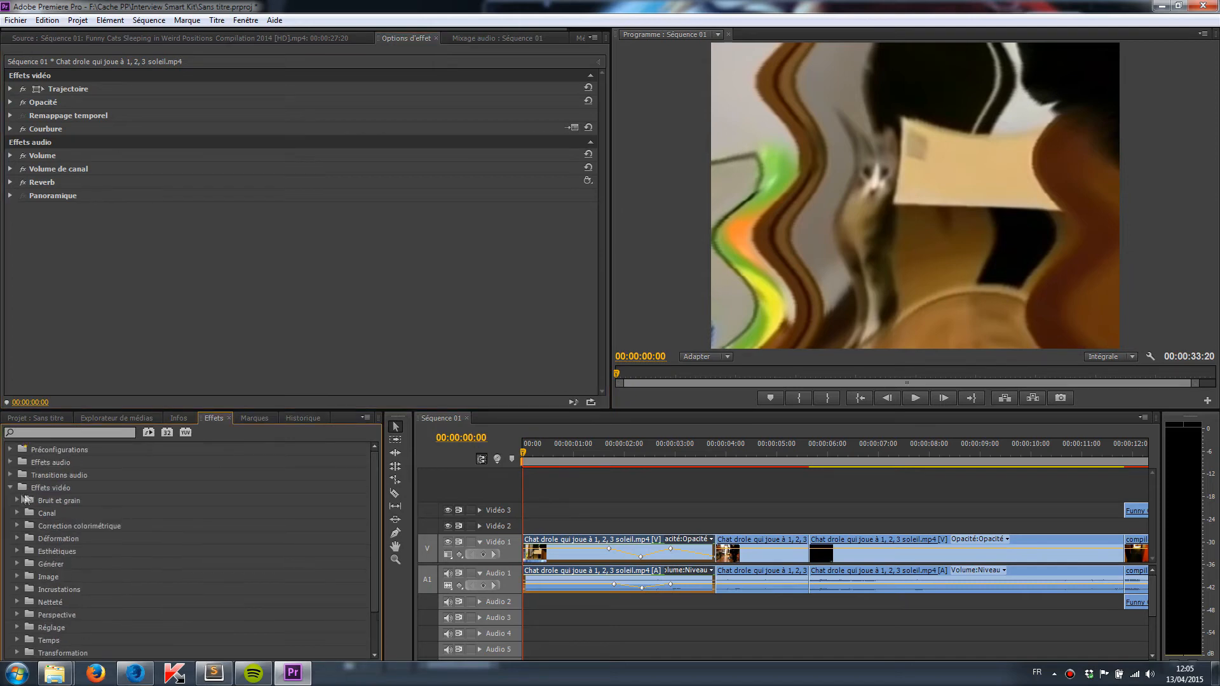
left_click(9, 486)
left_click(50, 463)
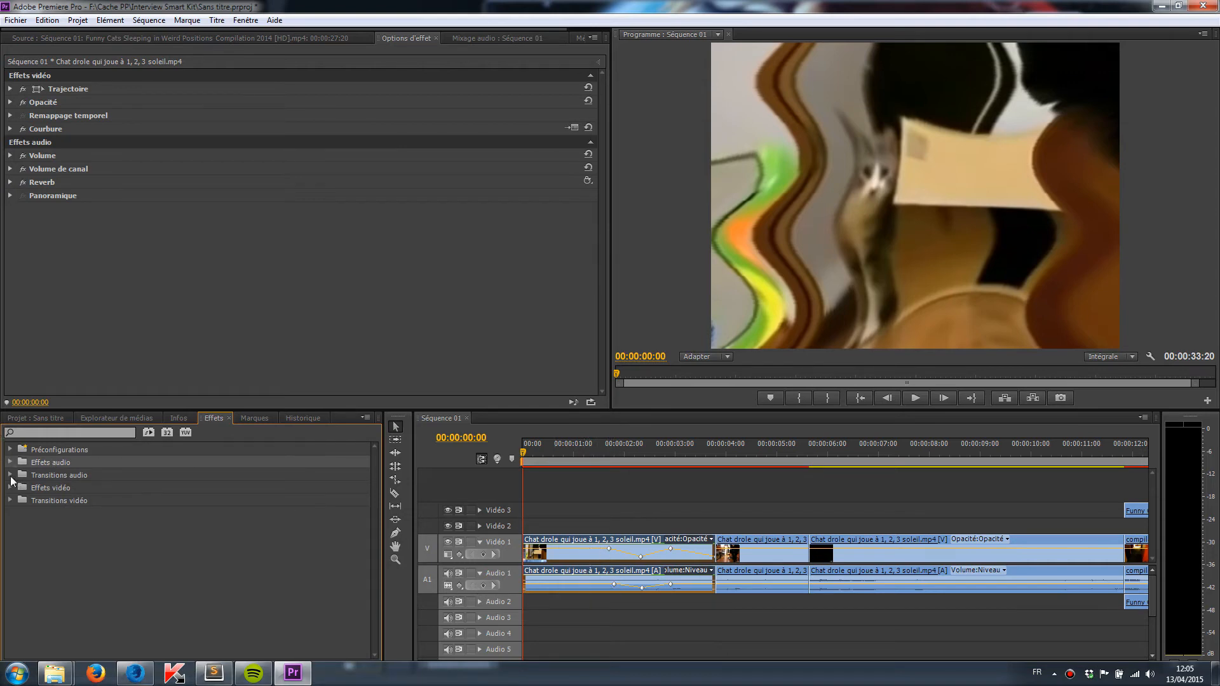
left_click(10, 476)
left_click(18, 488)
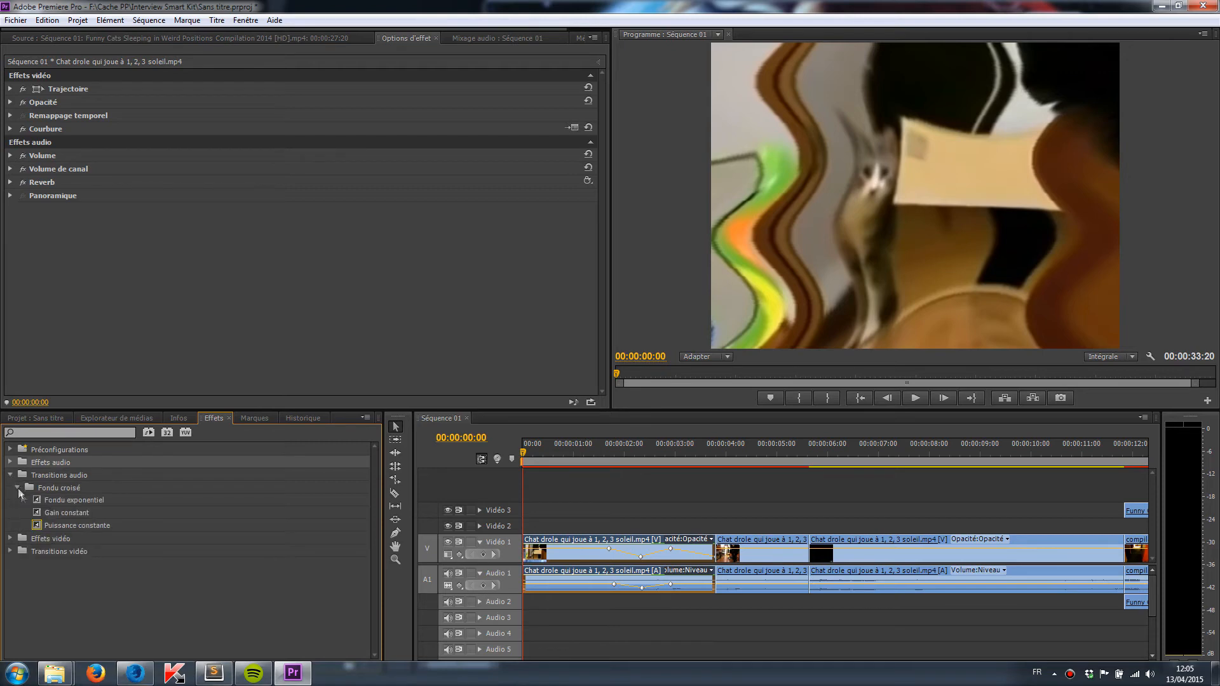
left_click(10, 551)
scroll(59, 492, "down", 2)
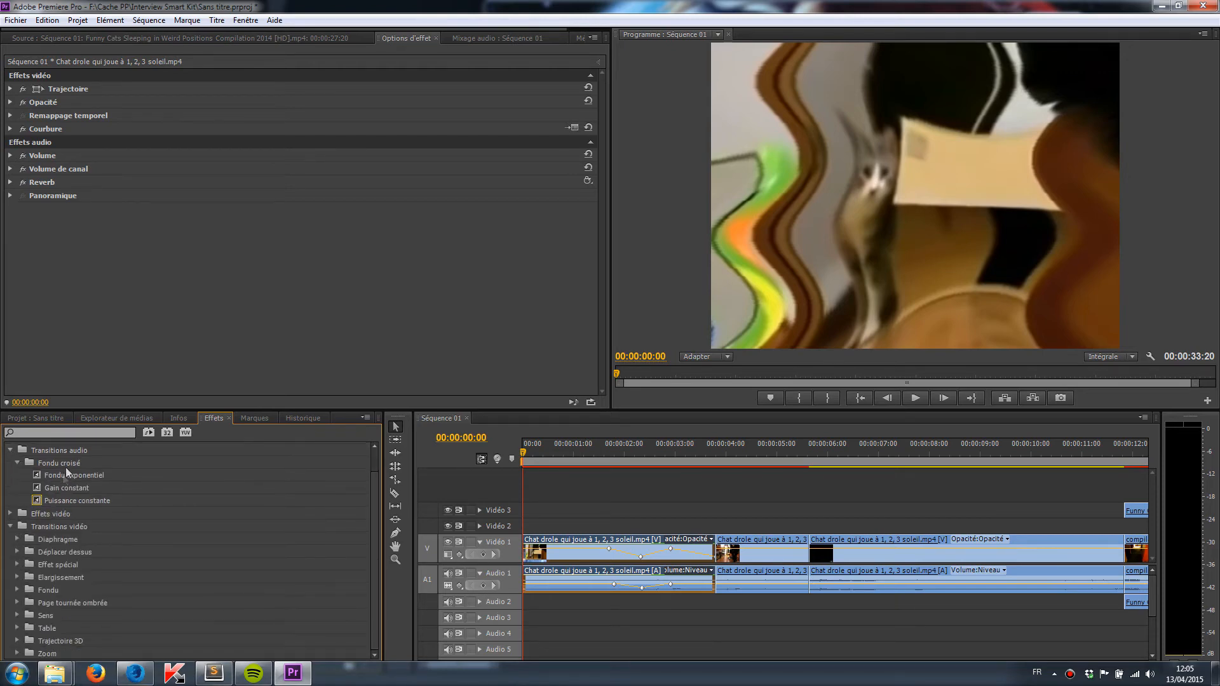
scroll(43, 466, "up", 2)
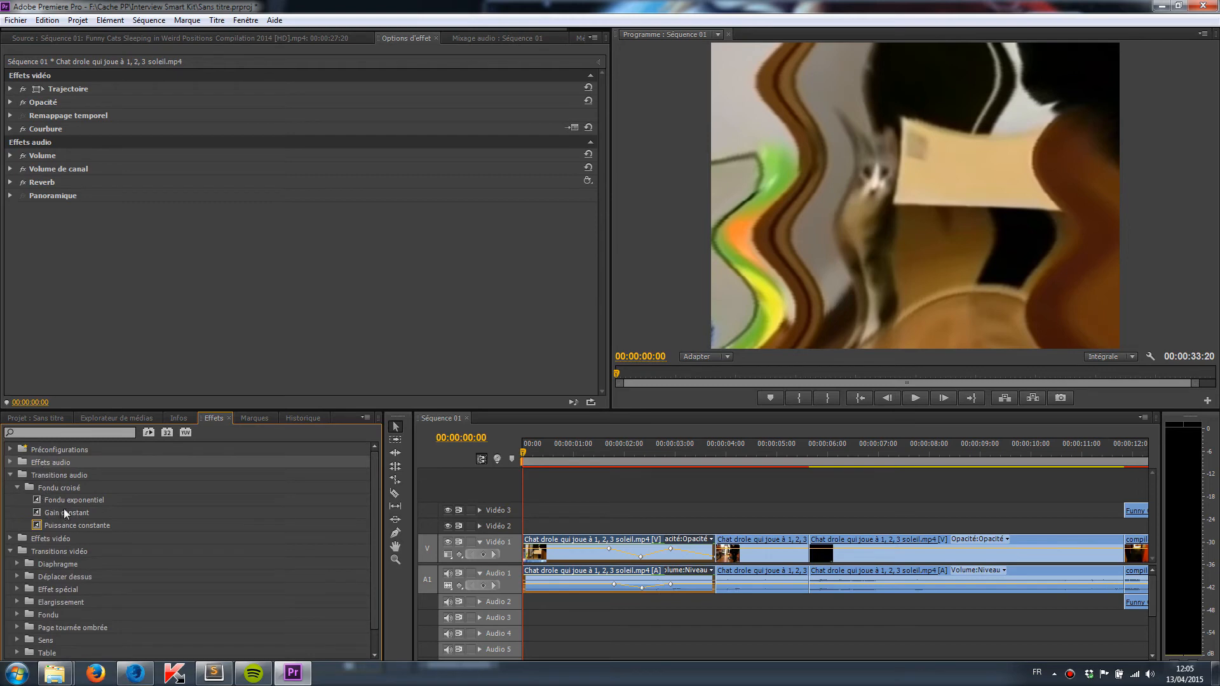
left_click_drag(71, 501, 724, 589)
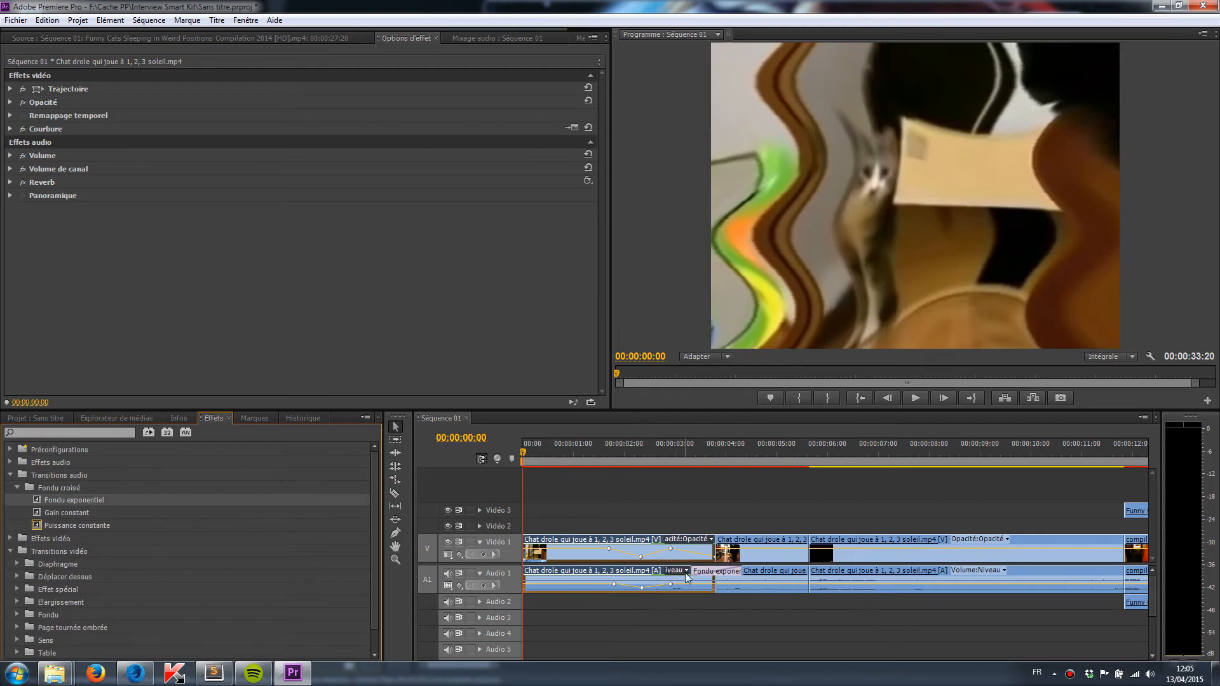
left_click(695, 573)
- Preview the Fondu exponentiel transition, lengthen it to 00:00:02:07, and shift it about half a second later on Audio 1
key("space")
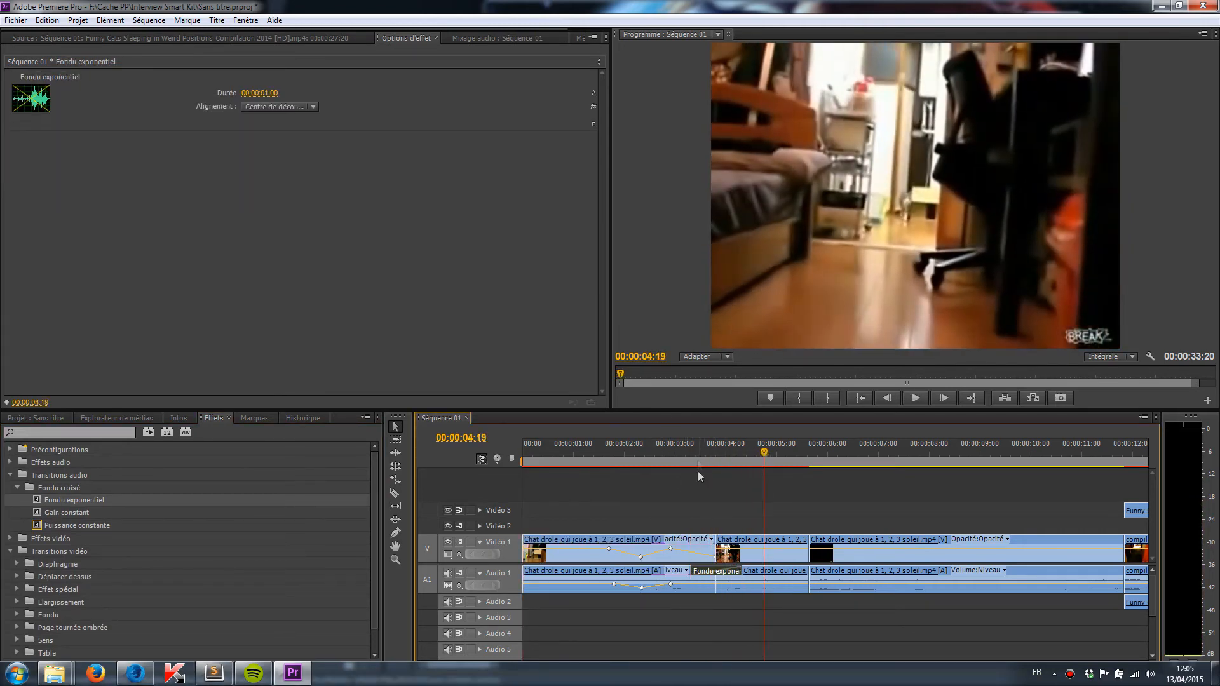
left_click_drag(702, 453, 730, 451)
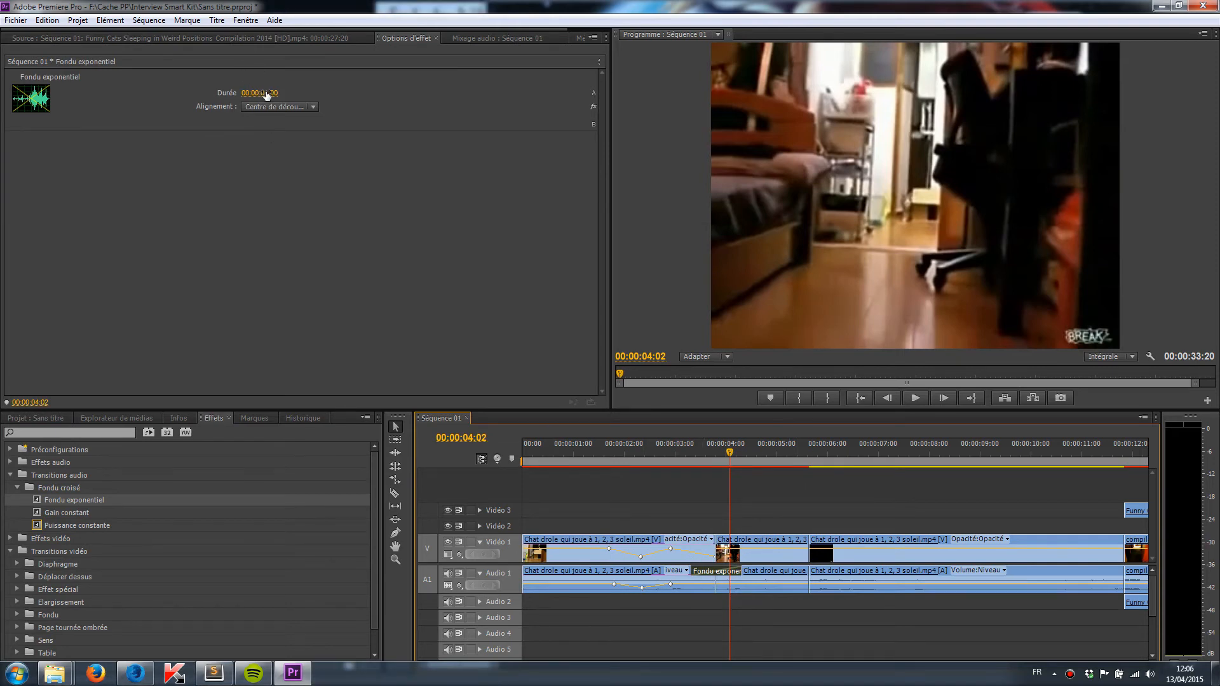
mouse_move(267, 93)
left_mouse_down()
mouse_move(272, 110)
mouse_move(254, 94)
mouse_move(268, 93)
left_mouse_up()
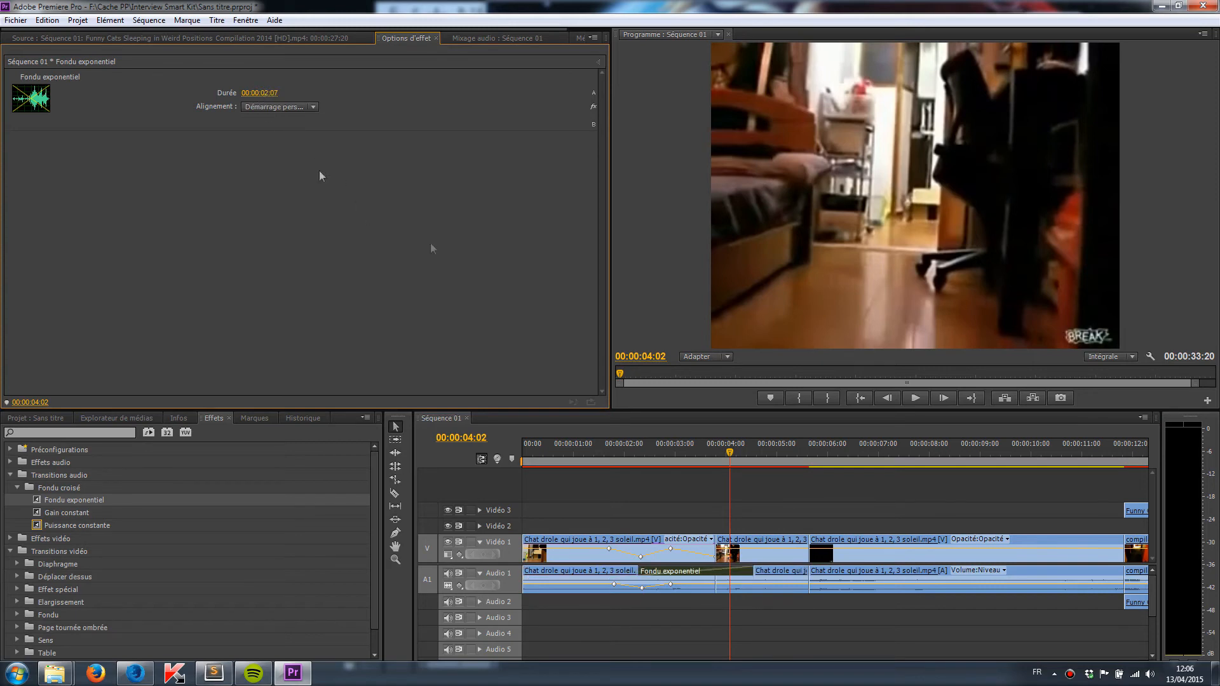
left_click(396, 427)
left_click_drag(714, 573, 732, 579)
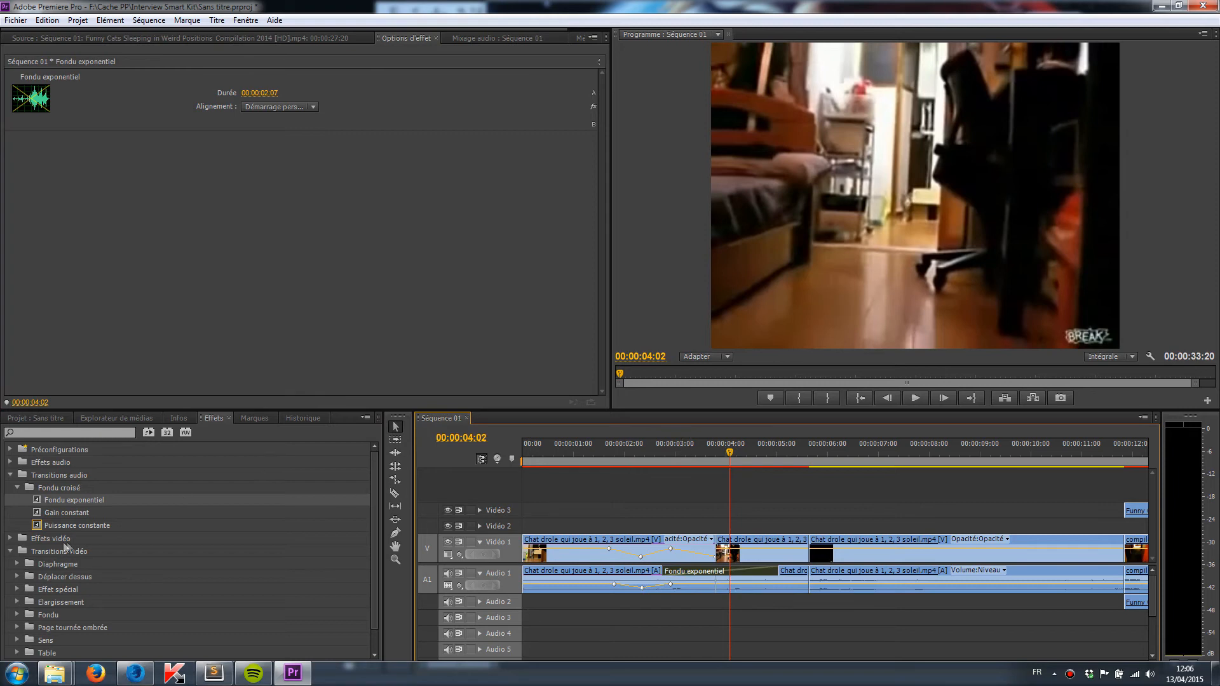
- Place a Fondu au noir video transition between the third Chat drole piece and compilation de chat 2013 on Vidéo 1 and select it
left_click(10, 475)
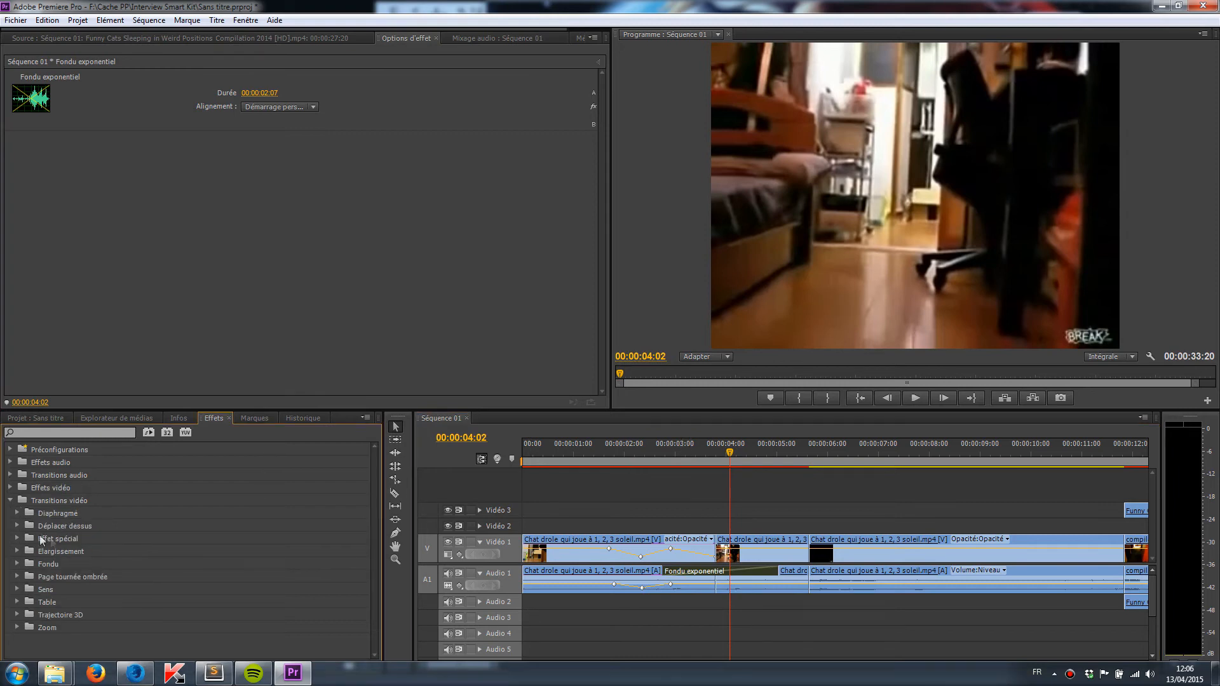
left_click(17, 513)
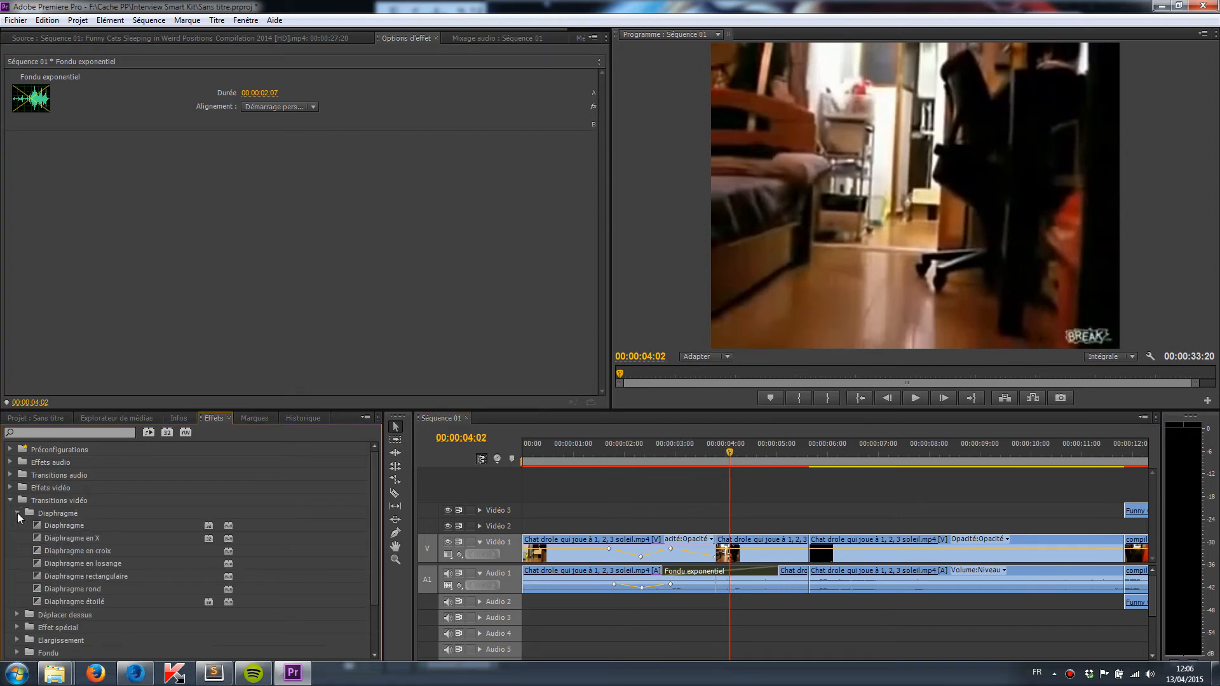
left_click(17, 513)
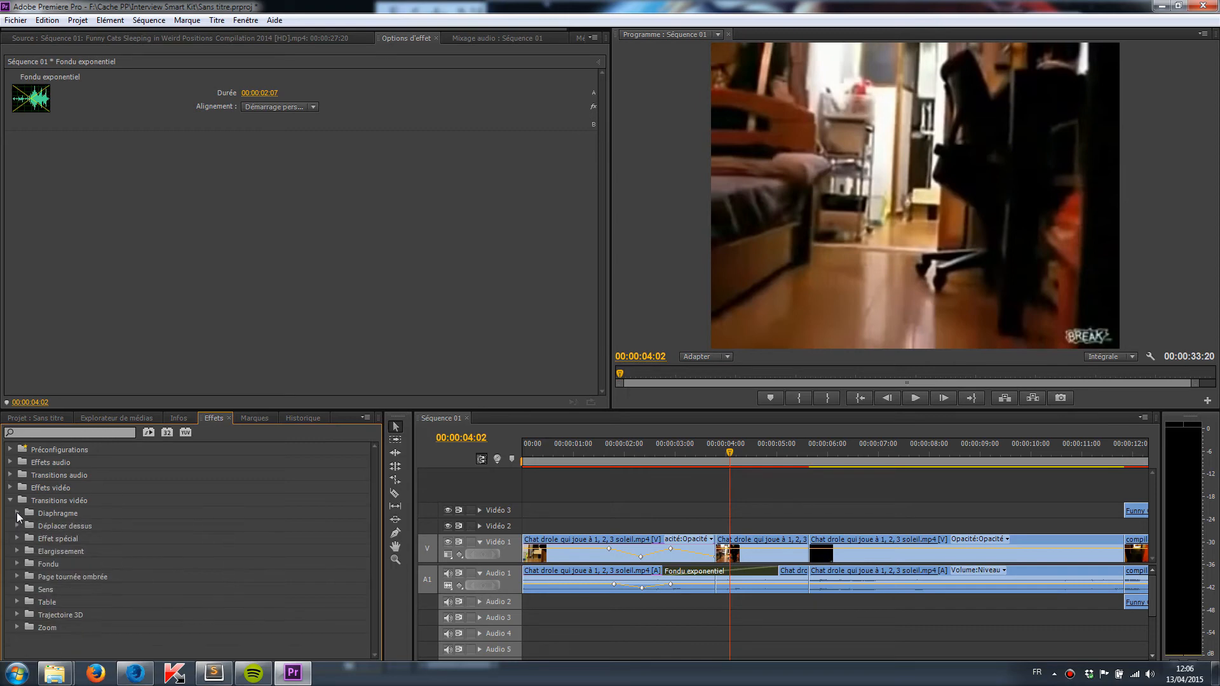
left_click(17, 563)
scroll(81, 568, "down", 1)
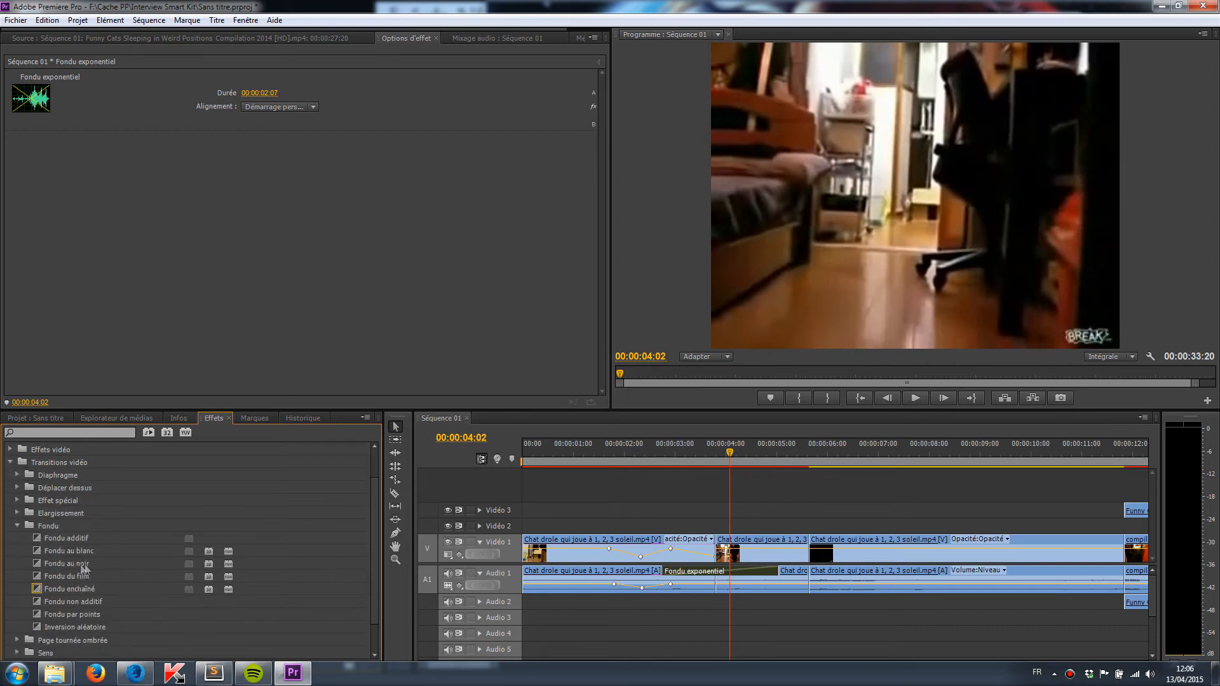
left_click(848, 642)
left_click(1031, 459)
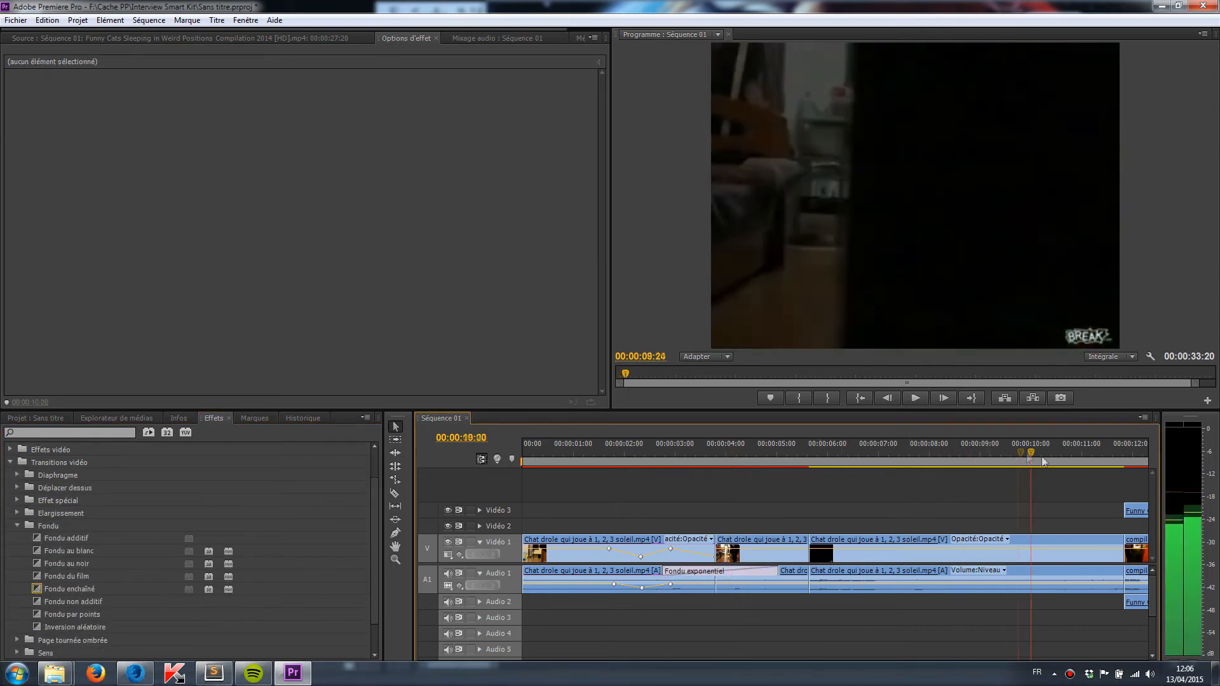
key("space")
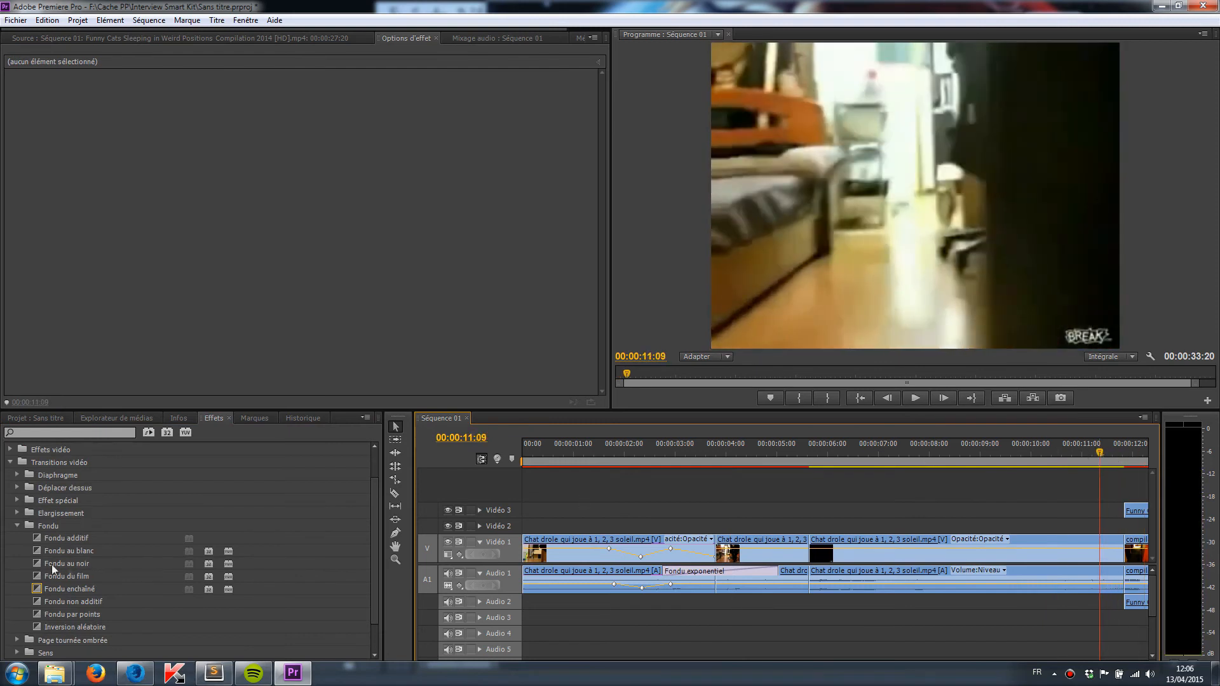
left_click_drag(77, 563, 1120, 553)
left_click(1120, 550)
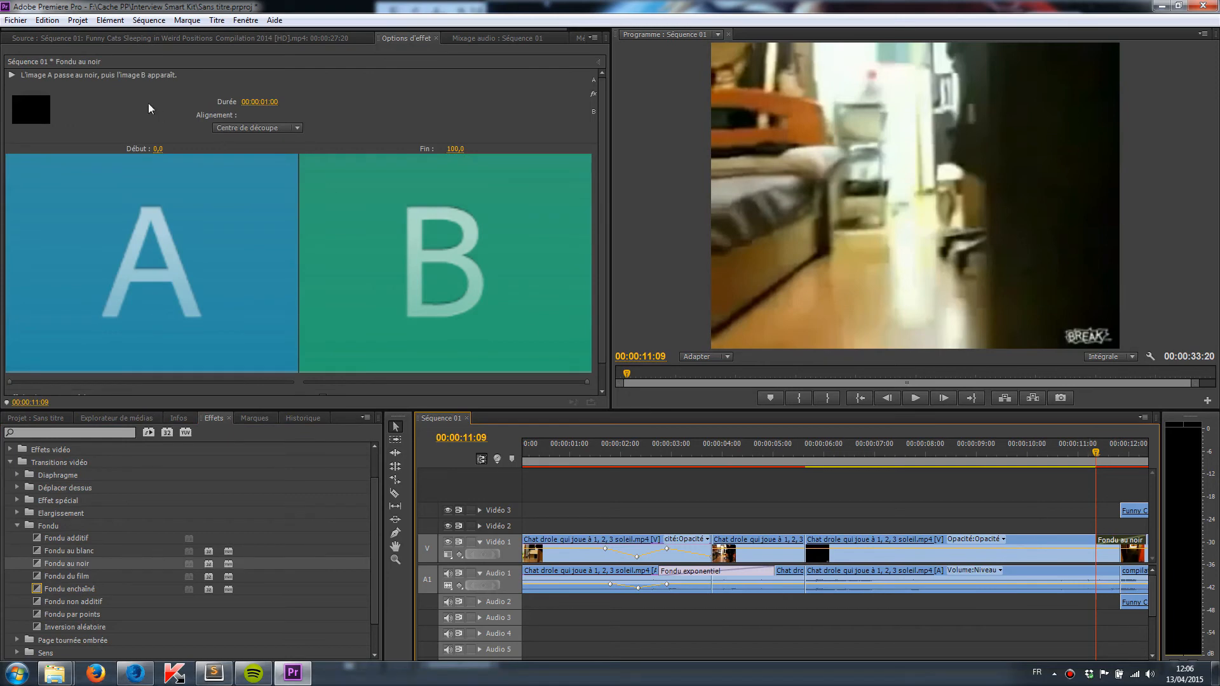
- Set the Fondu au noir transition's duration to 00:00:03:03
mouse_move(257, 103)
left_mouse_down()
mouse_move(279, 103)
mouse_move(258, 105)
left_mouse_up()
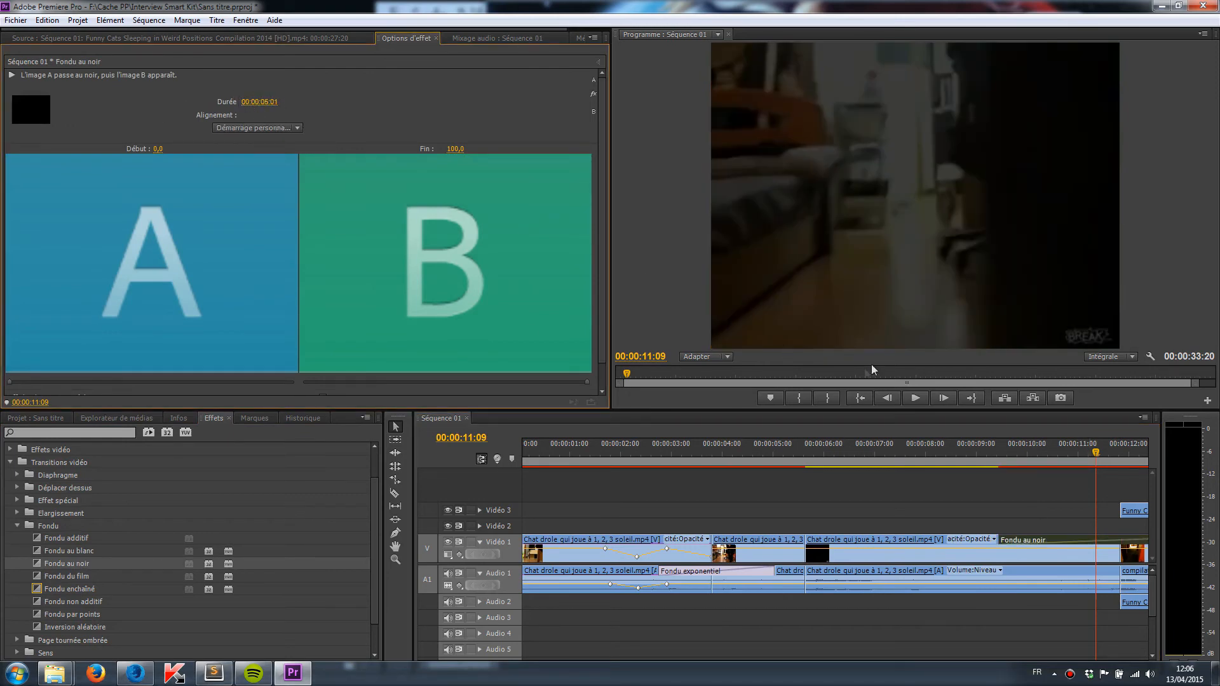
left_click(262, 102)
key("BackSpace")
key("Return")
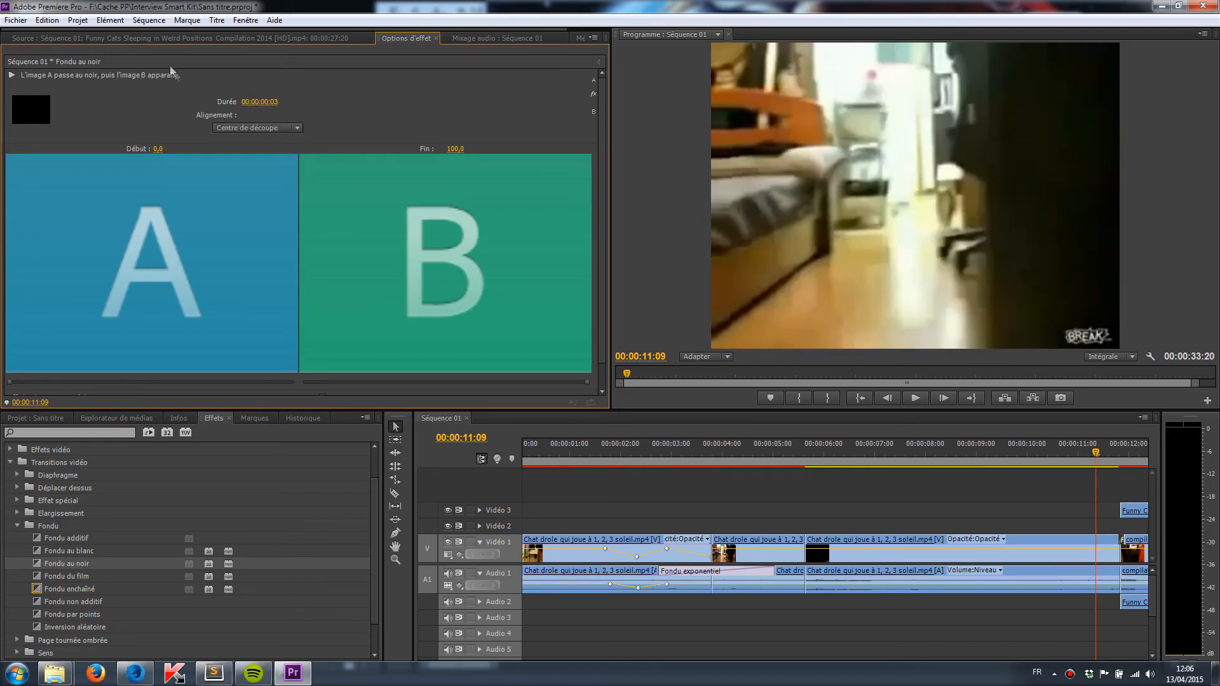
left_click(259, 99)
type("3")
left_click(276, 101)
left_click(272, 102)
left_click_drag(272, 103, 264, 105)
type("03")
key("Return")
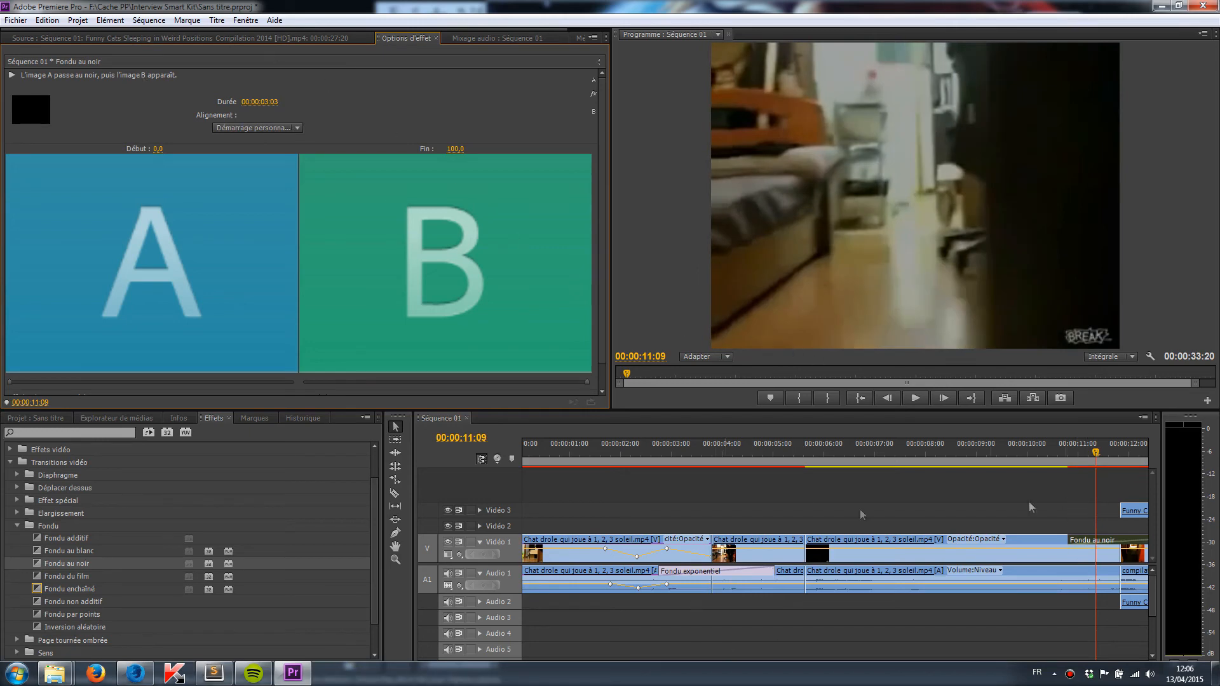
- Shift the Fondu au noir transition earlier so it is centred on the cut before compilation de chat 2013
left_click(394, 546)
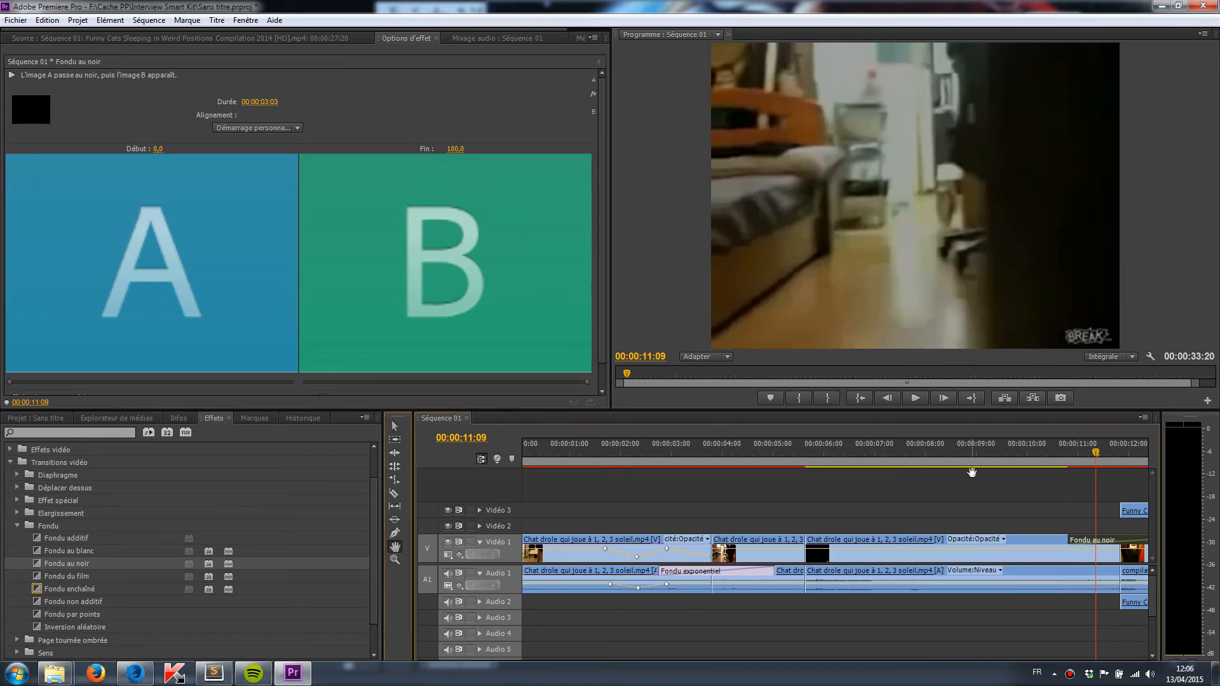
left_click_drag(970, 488, 759, 488)
left_click(394, 426)
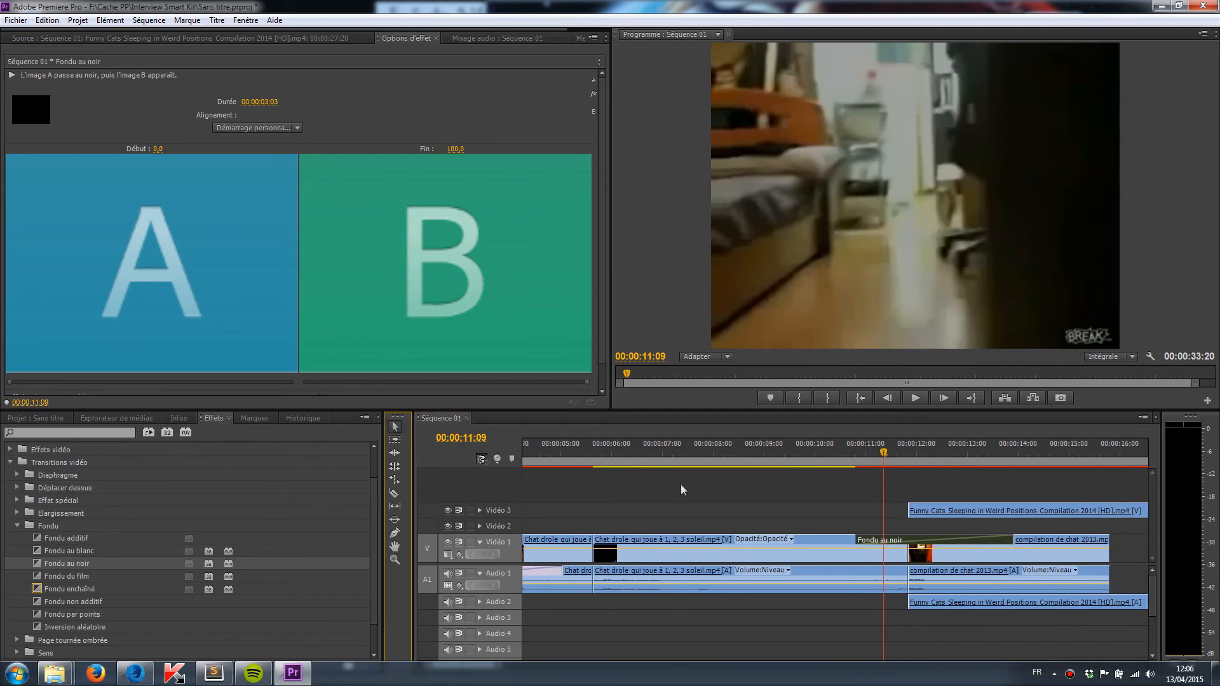
left_click_drag(922, 545, 910, 545)
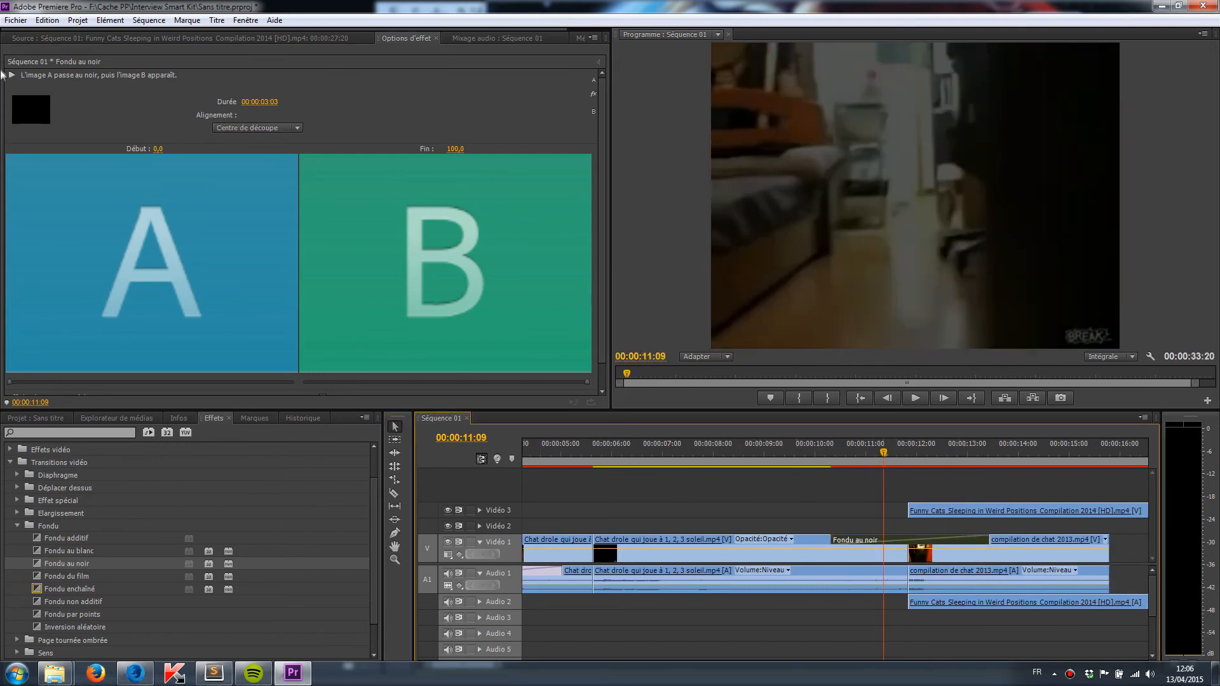
- Set the Fondu au noir transition's start value to 6,6 and preview the fade between the two clips
left_click_drag(157, 149, 134, 128)
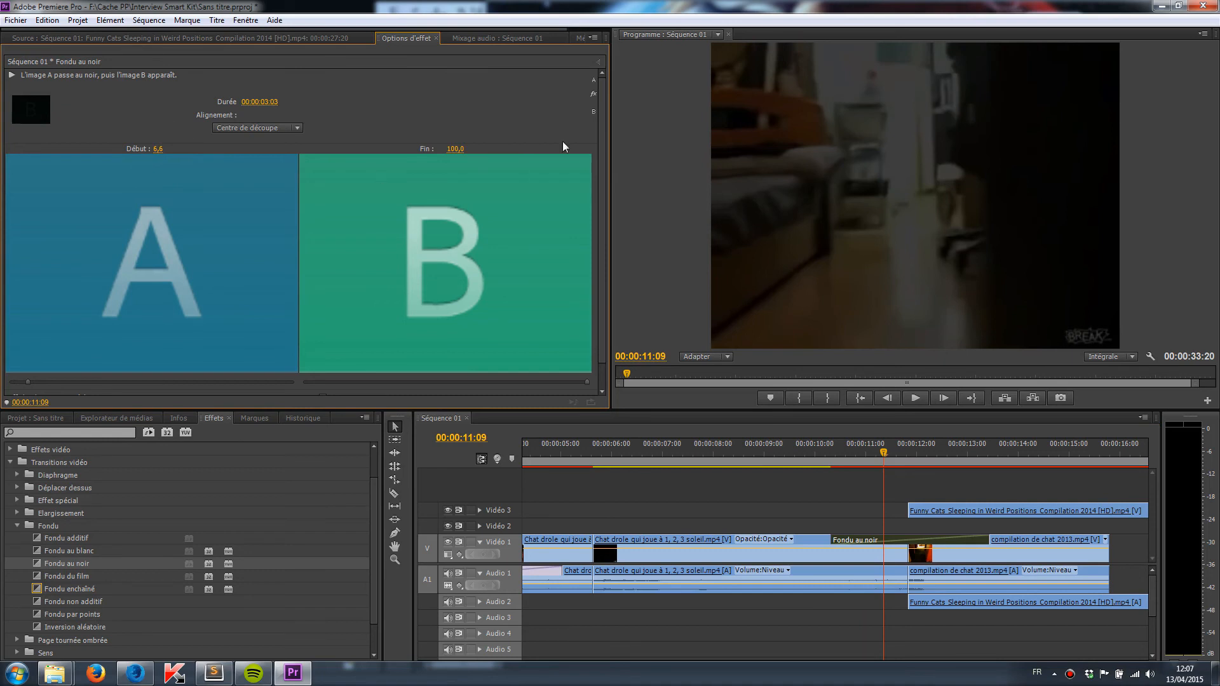
left_click(825, 446)
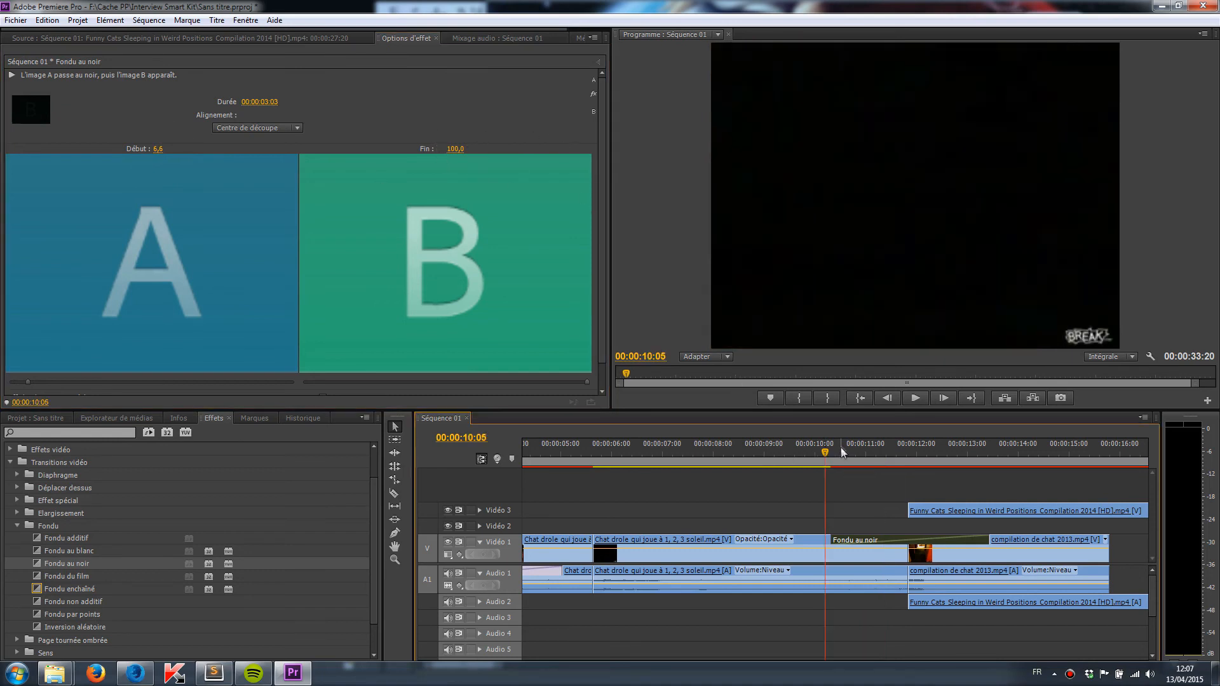
key("space")
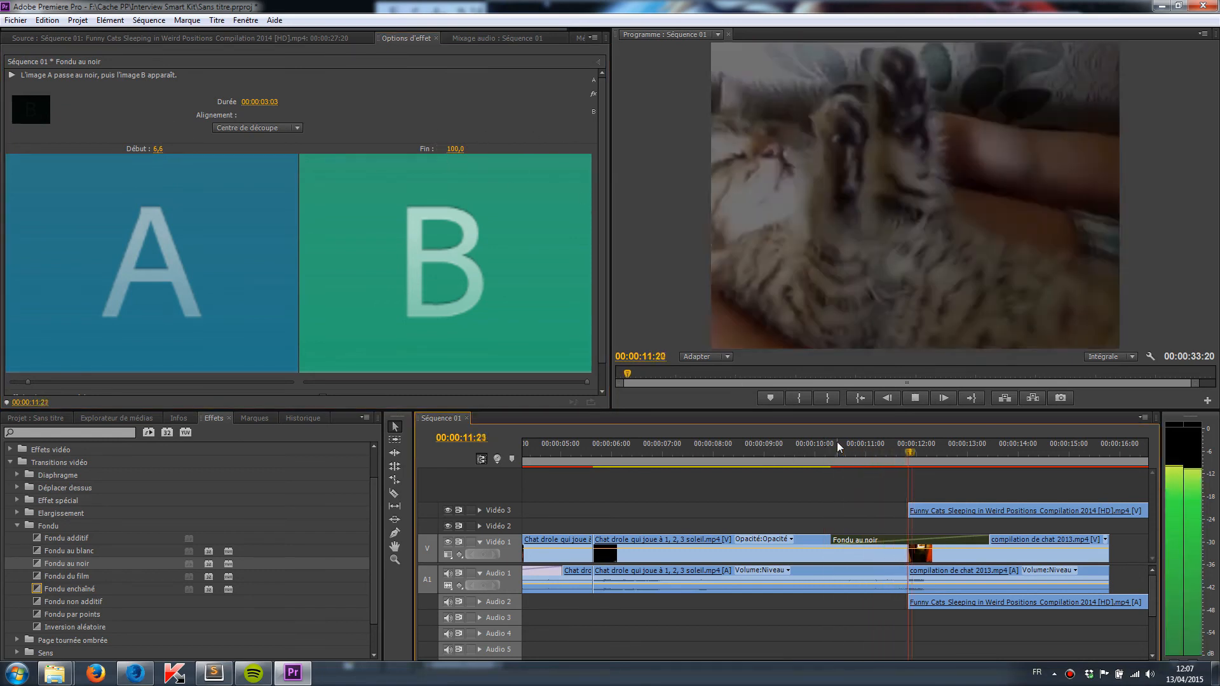
key("space")
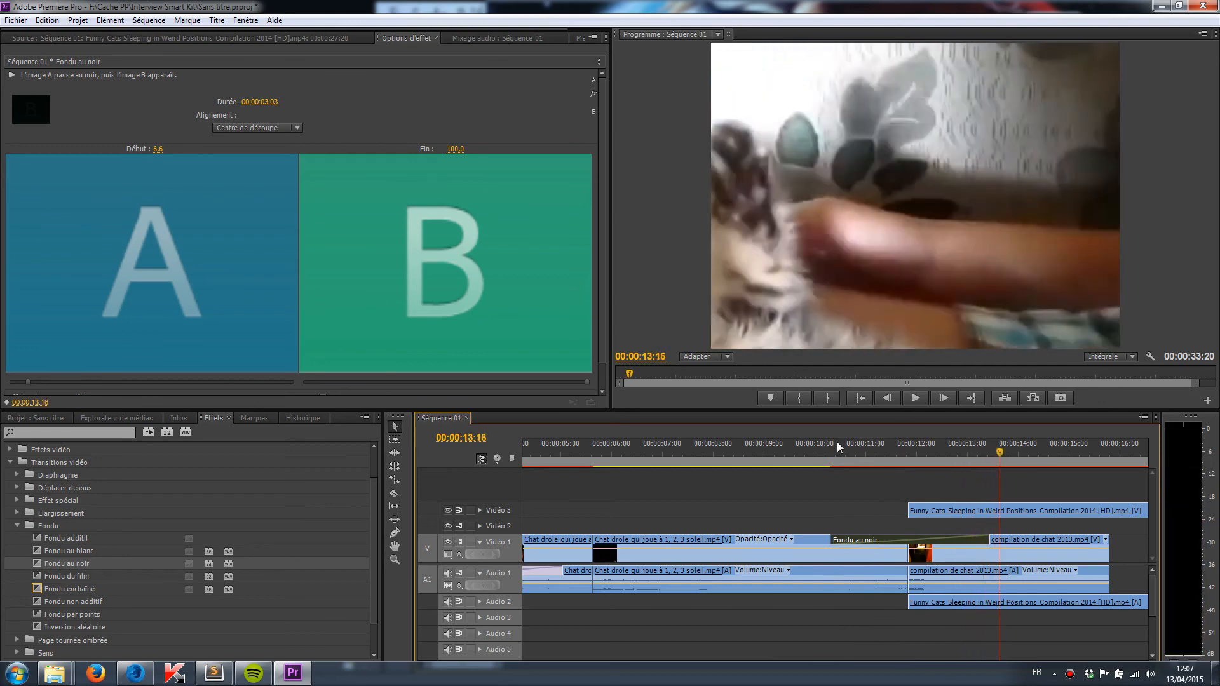
left_click_drag(906, 447, 936, 451)
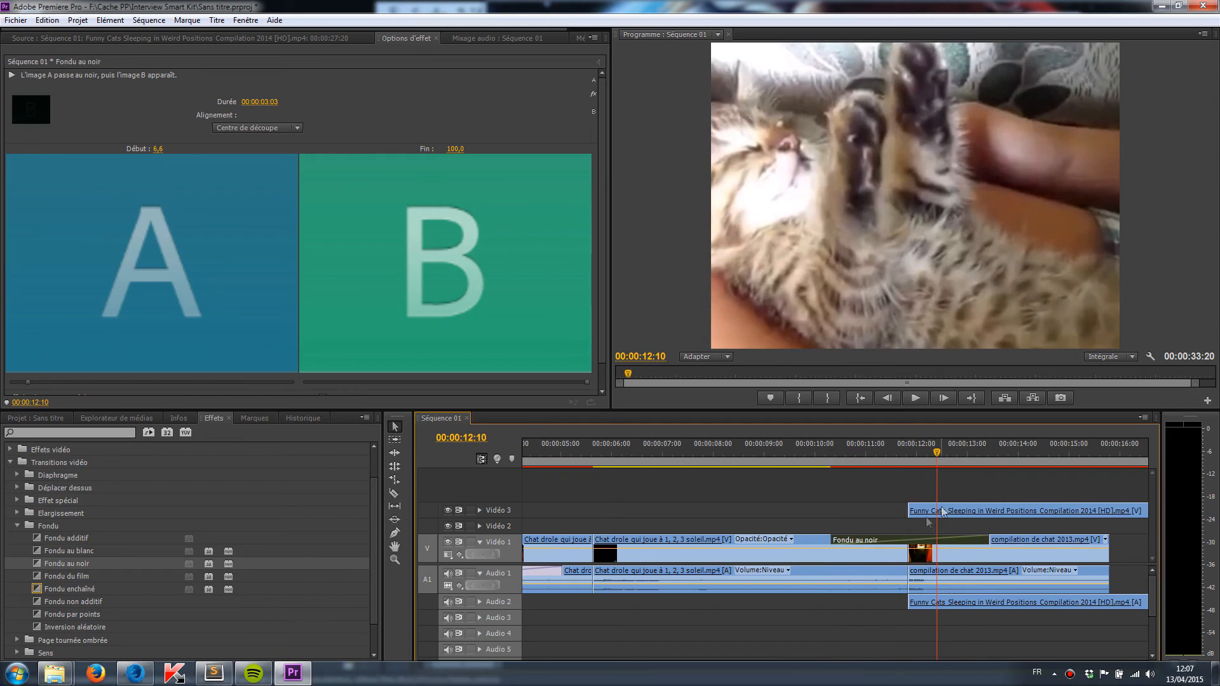
- Delete the Funny Cats Sleeping clip from Vidéo 3 together with its linked audio on Audio 2
left_click(394, 547)
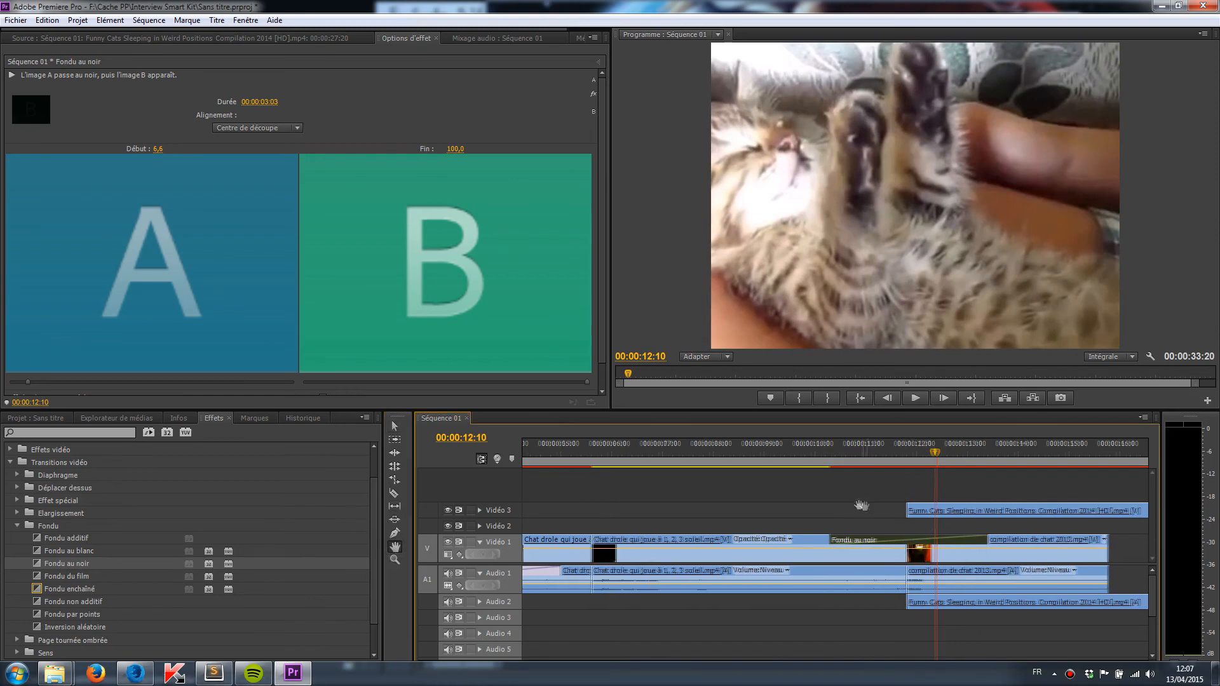
left_click_drag(854, 498, 565, 504)
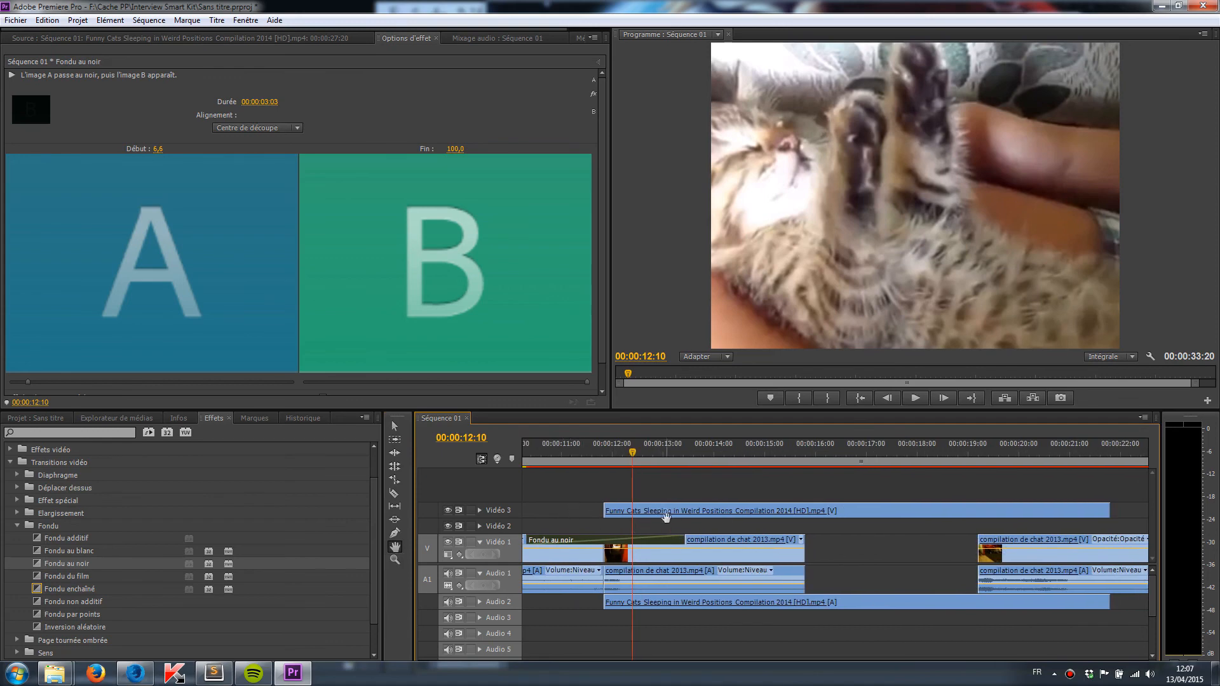
left_click(394, 427)
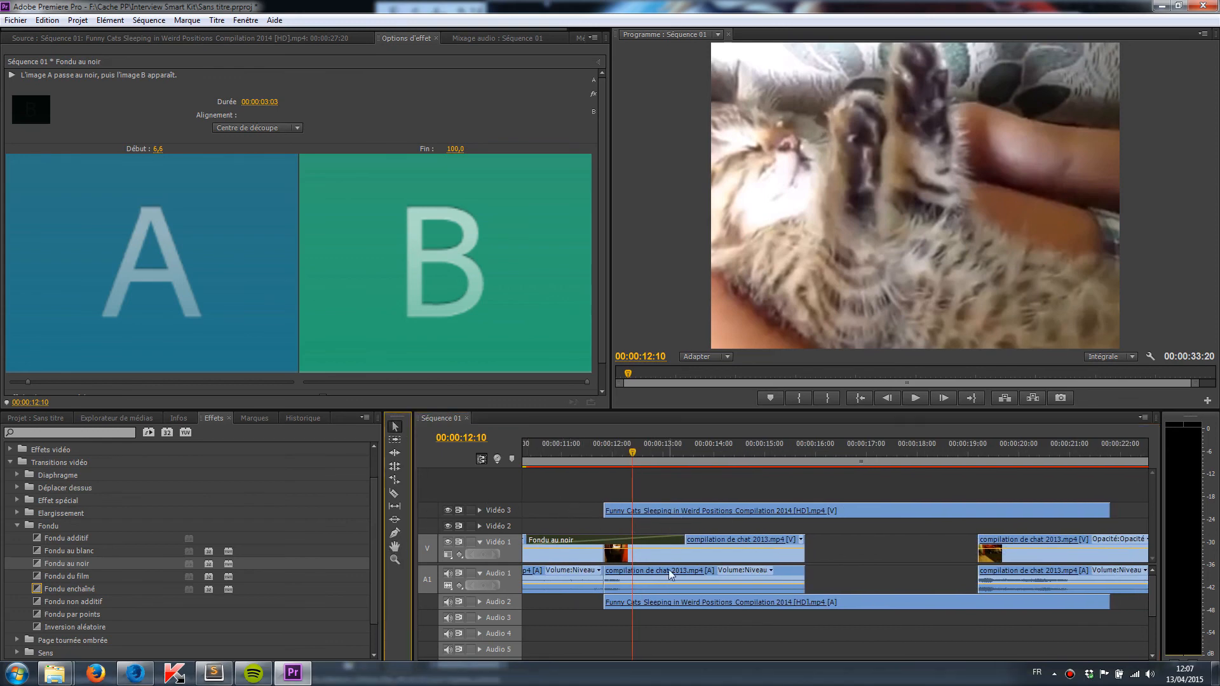
left_click(667, 509)
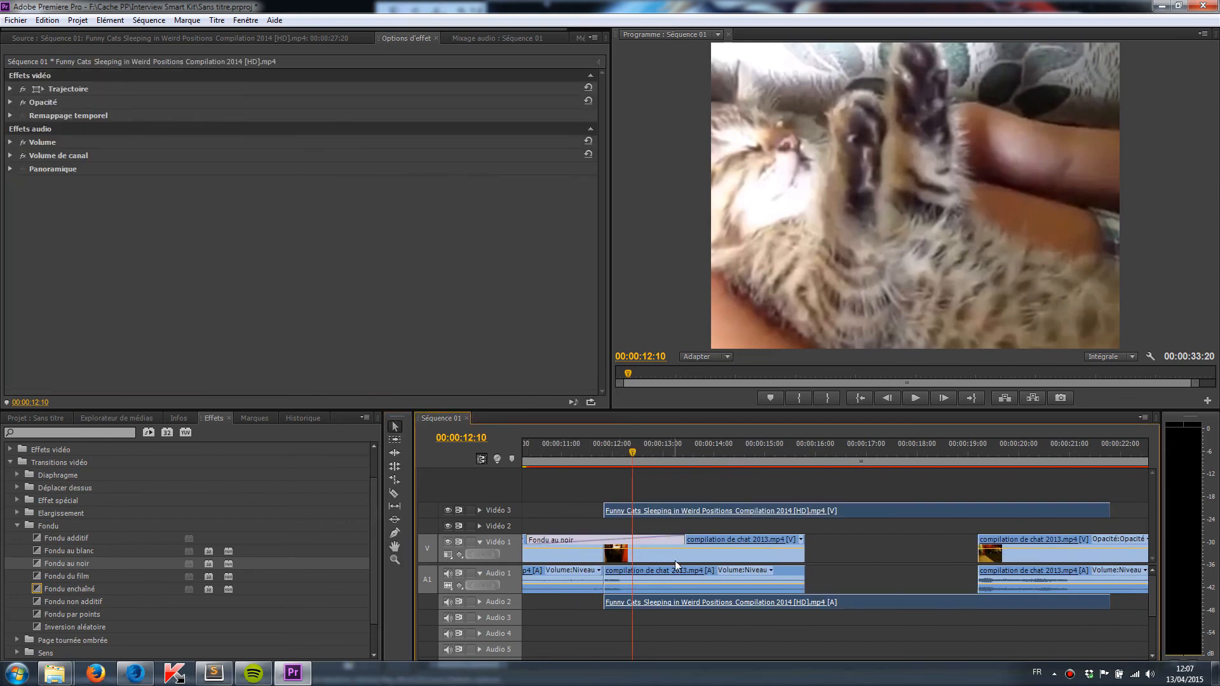
key("Delete")
- Move the playhead to 00:00:11:18 and look over the remaining clips around the Fondu au noir transition
left_click(594, 452)
mouse_move(594, 452)
left_mouse_down()
mouse_move(680, 455)
mouse_move(592, 462)
left_mouse_up()
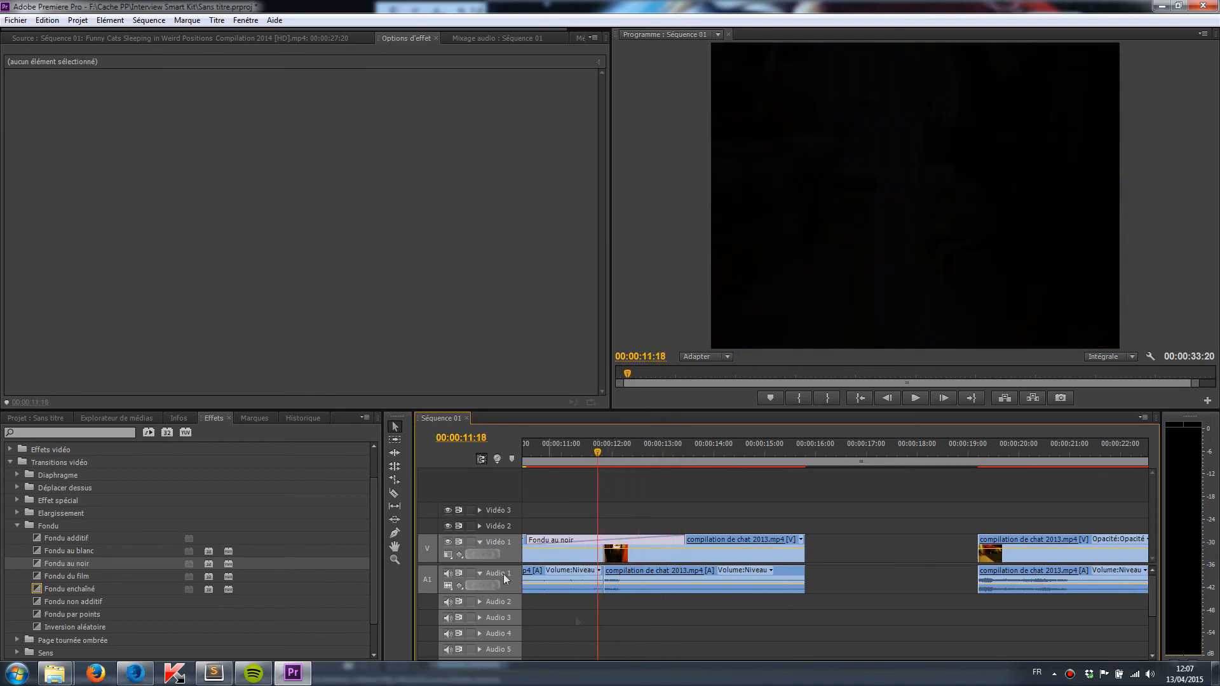
left_click(394, 547)
left_click_drag(576, 508, 981, 506)
left_click_drag(758, 503, 651, 515)
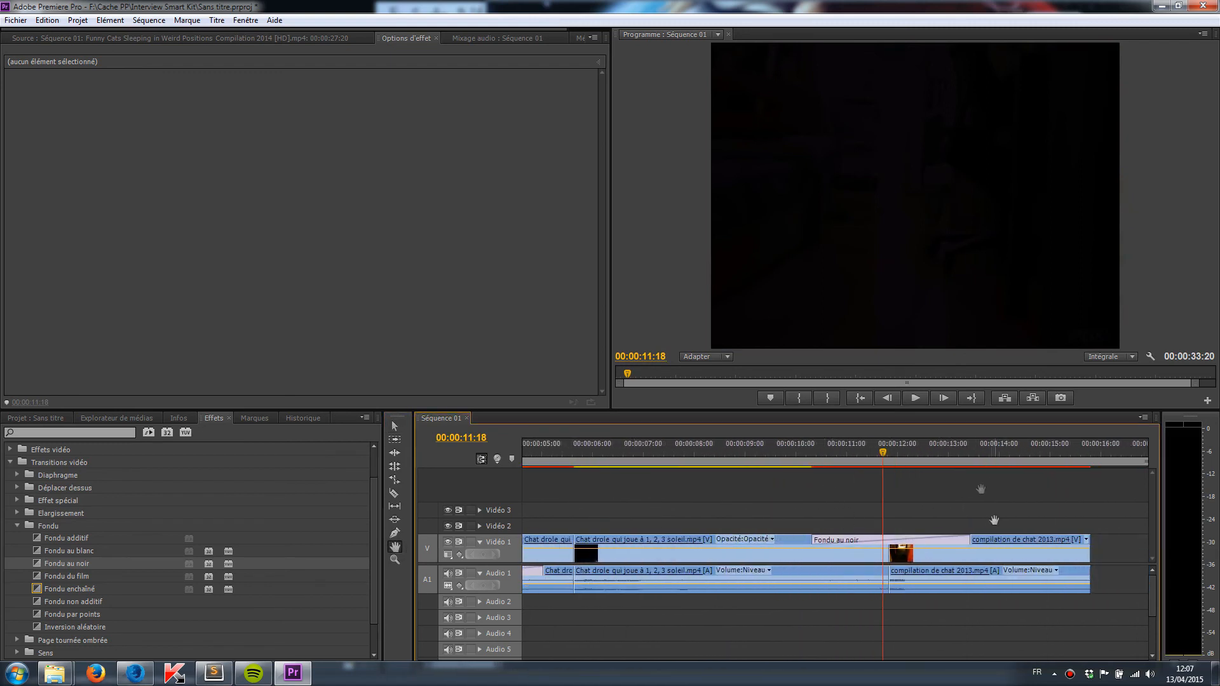
left_click_drag(866, 506, 628, 509)
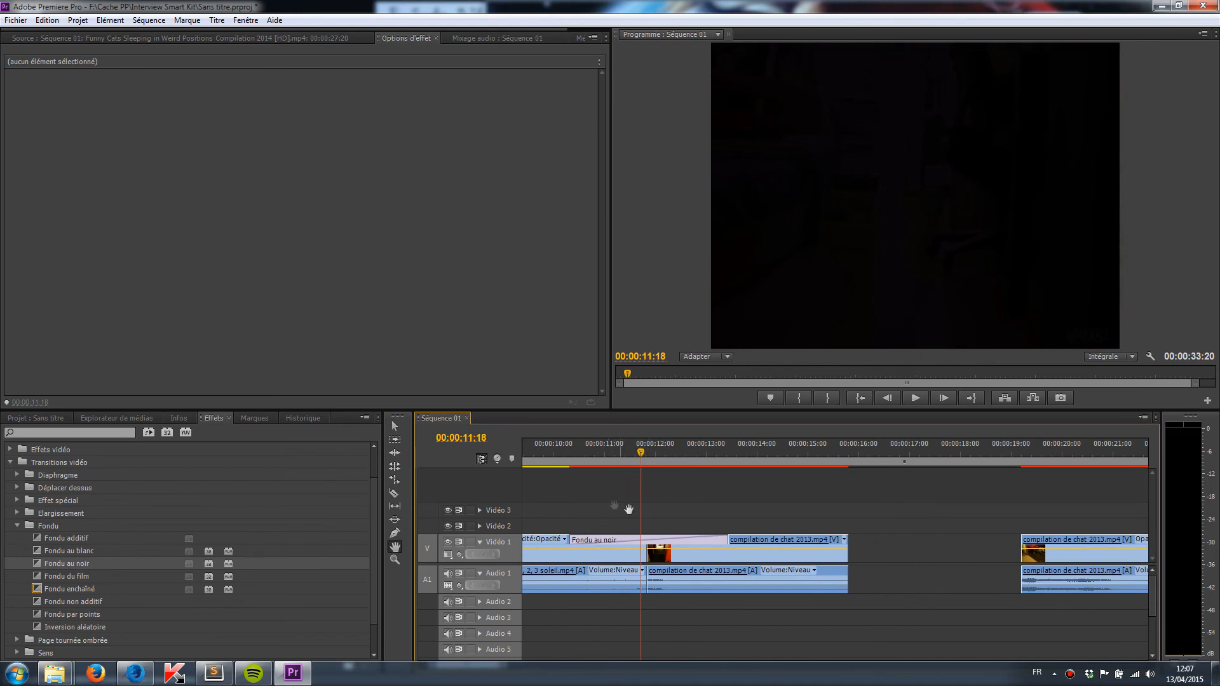
left_click_drag(652, 486, 626, 490)
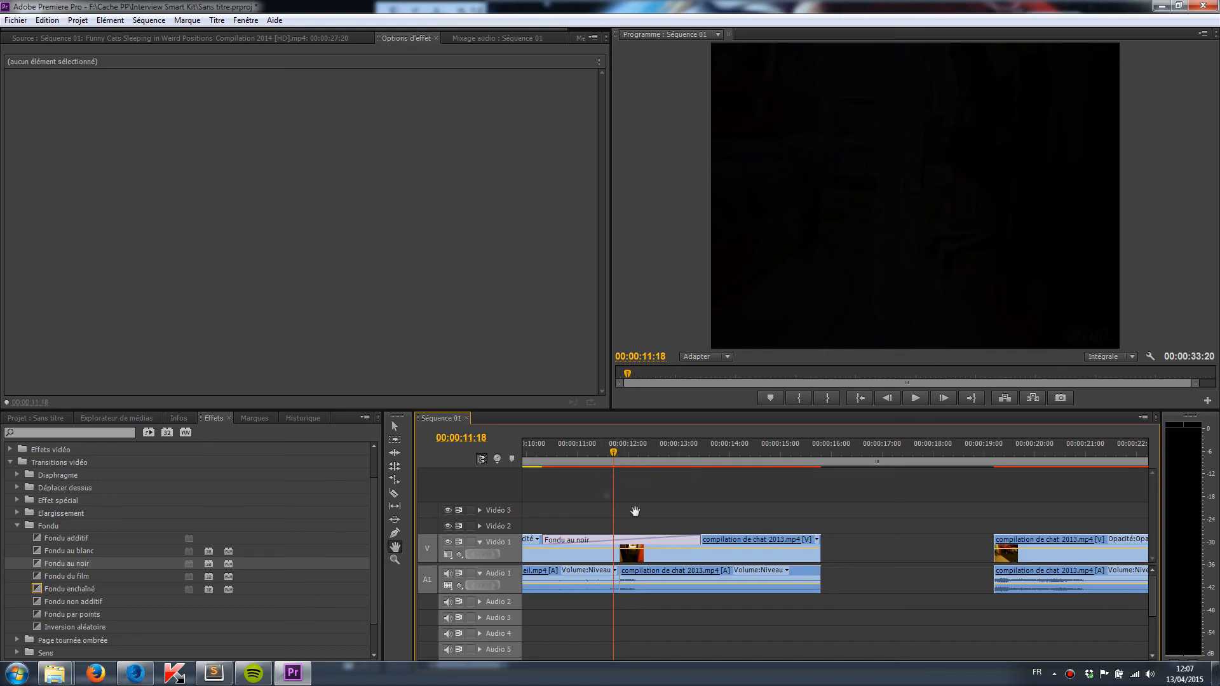
- Look through the Effets vidéo categories, including Déformation, and collapse the Fondu, Effets vidéo and Transitions vidéo folders
left_click(15, 525)
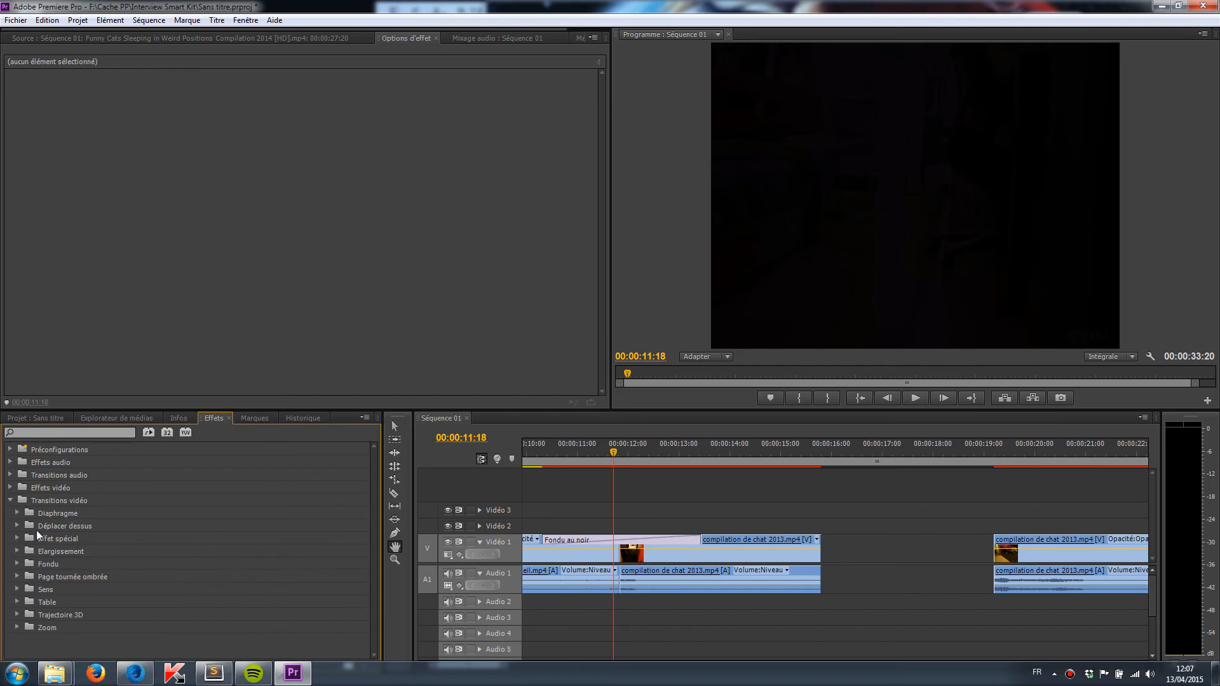
left_click(11, 488)
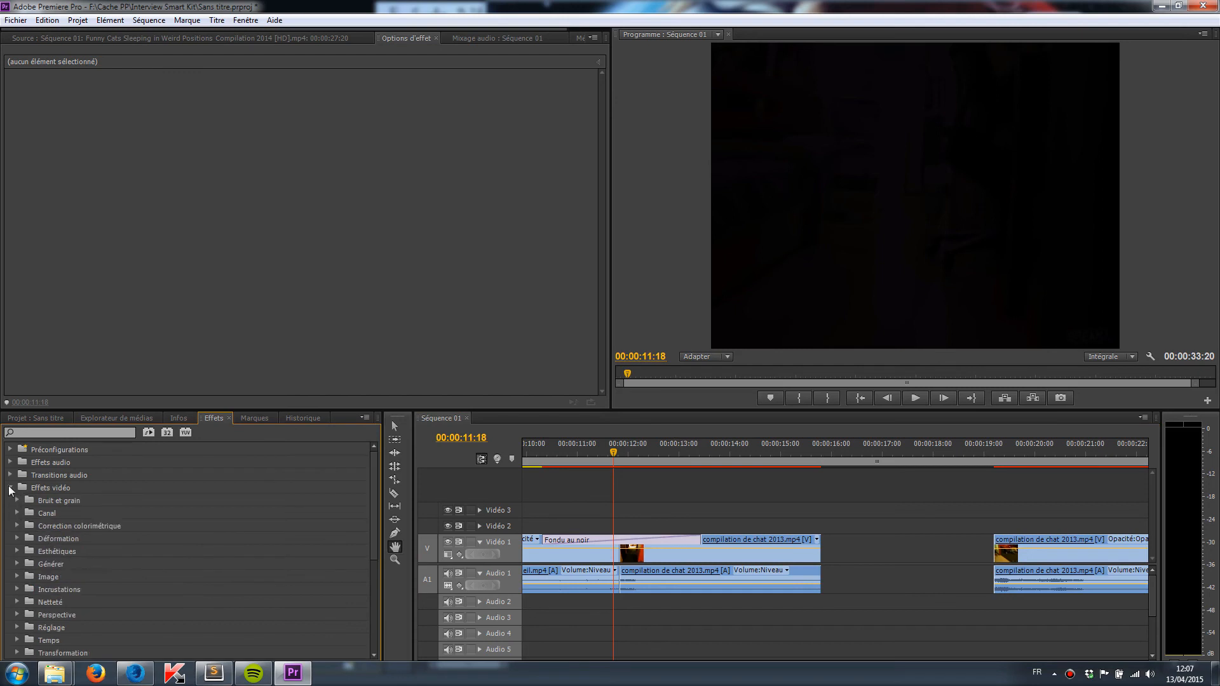
scroll(15, 510, "down", 2)
left_click(17, 550)
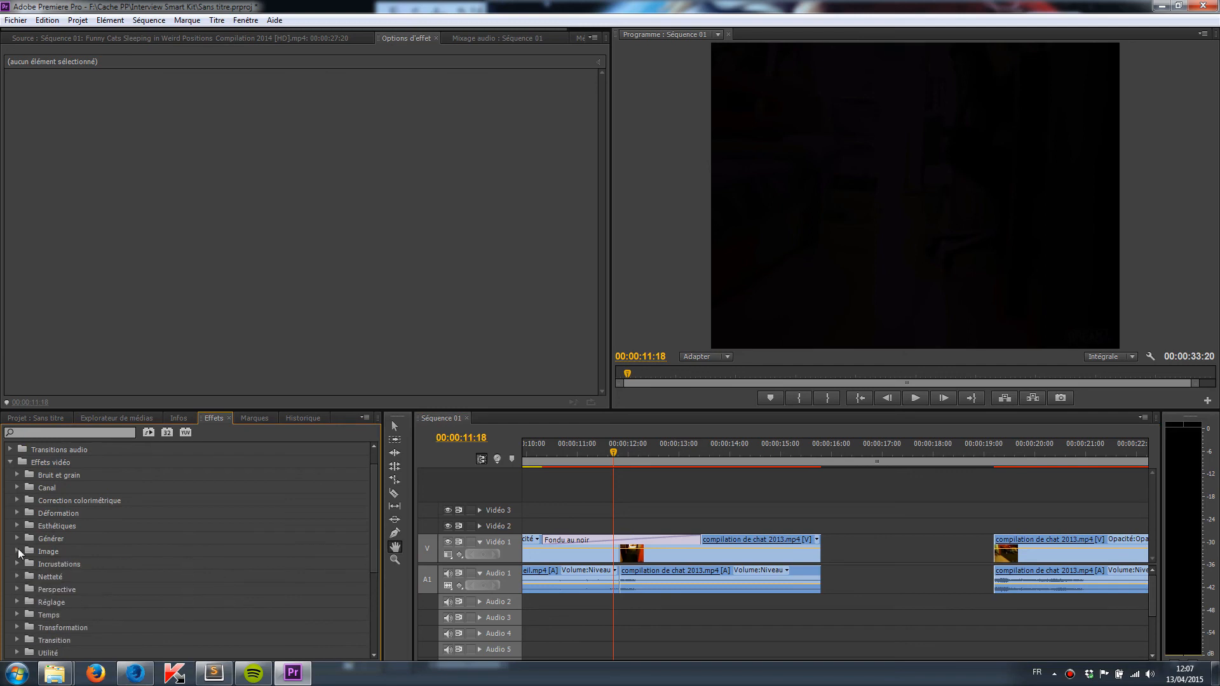
left_click(17, 513)
left_click(17, 514)
left_click(10, 461)
left_click(10, 501)
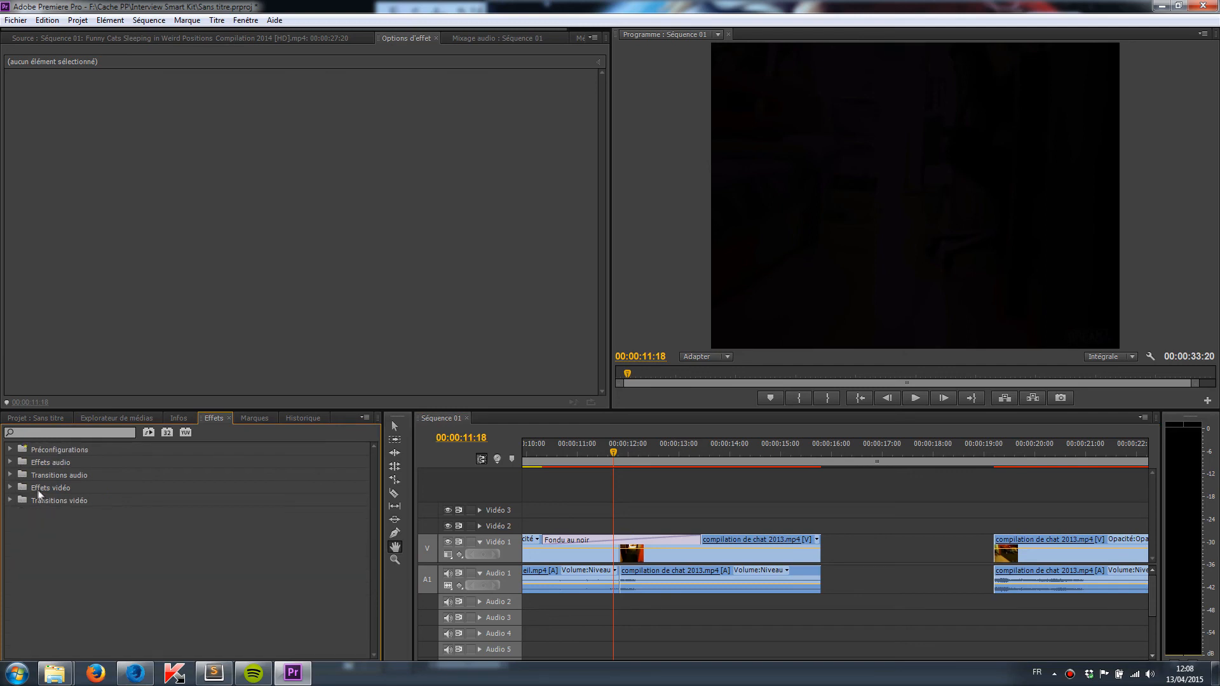
- Return to the start of the sequence and show the frame at 00:00:01:18 in the first Chat drole piece
left_click_drag(601, 514, 874, 489)
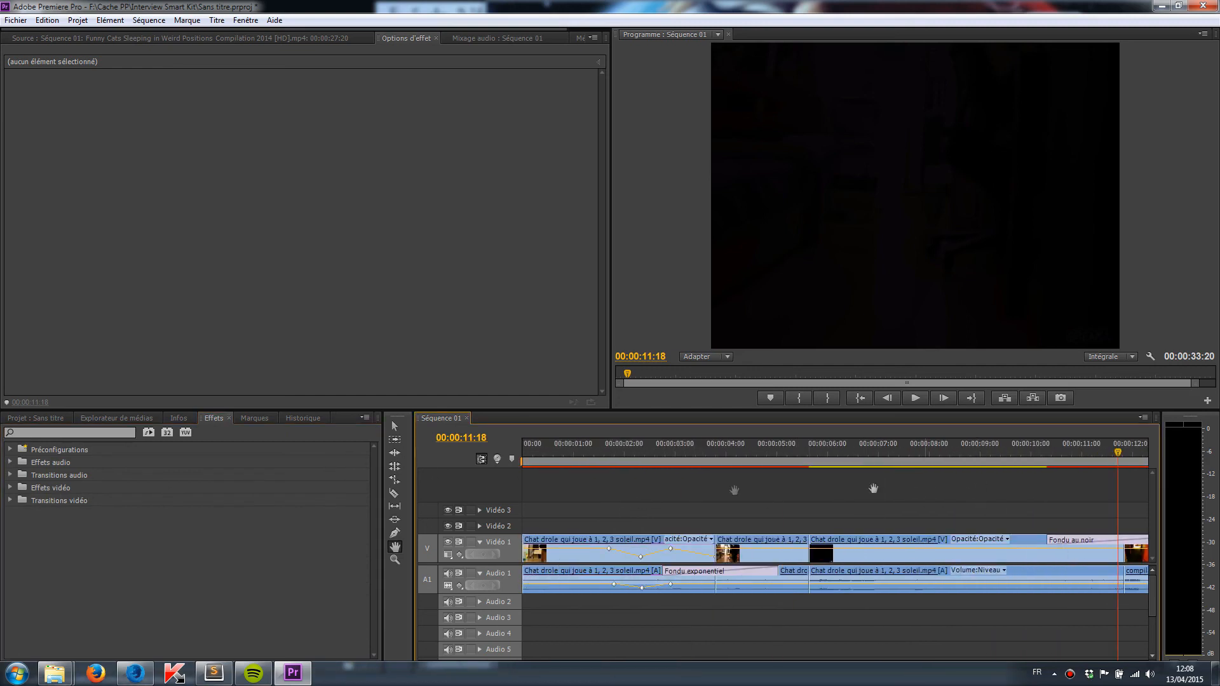
left_click(609, 447)
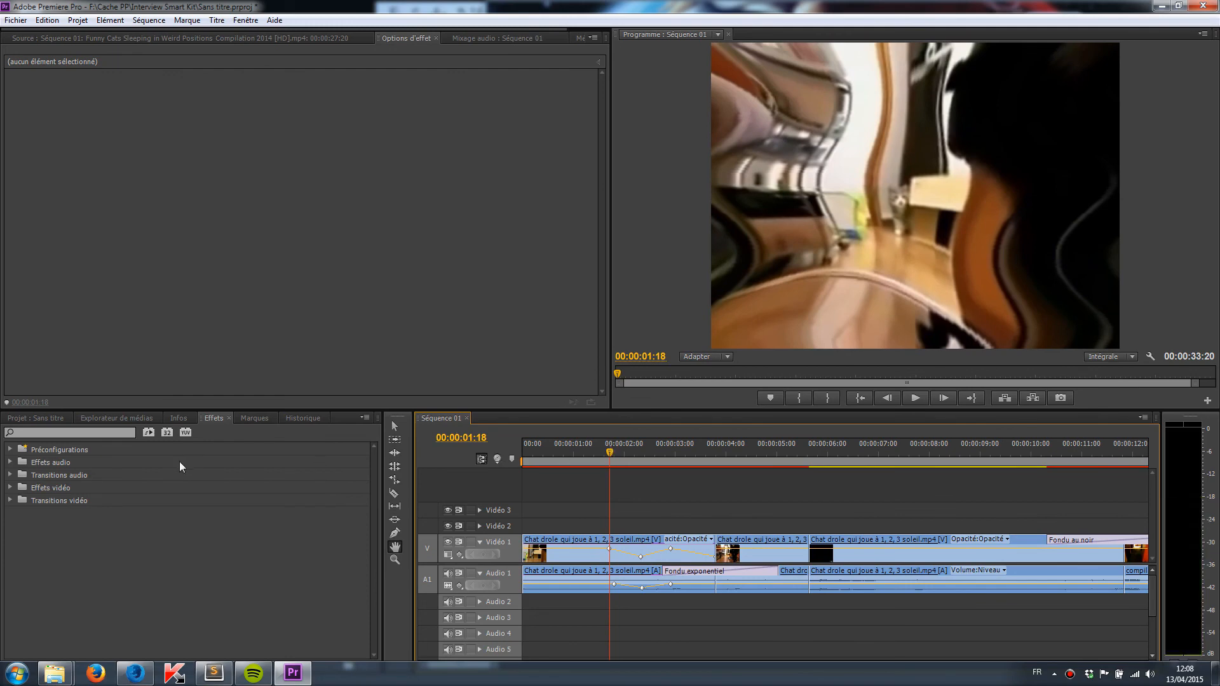